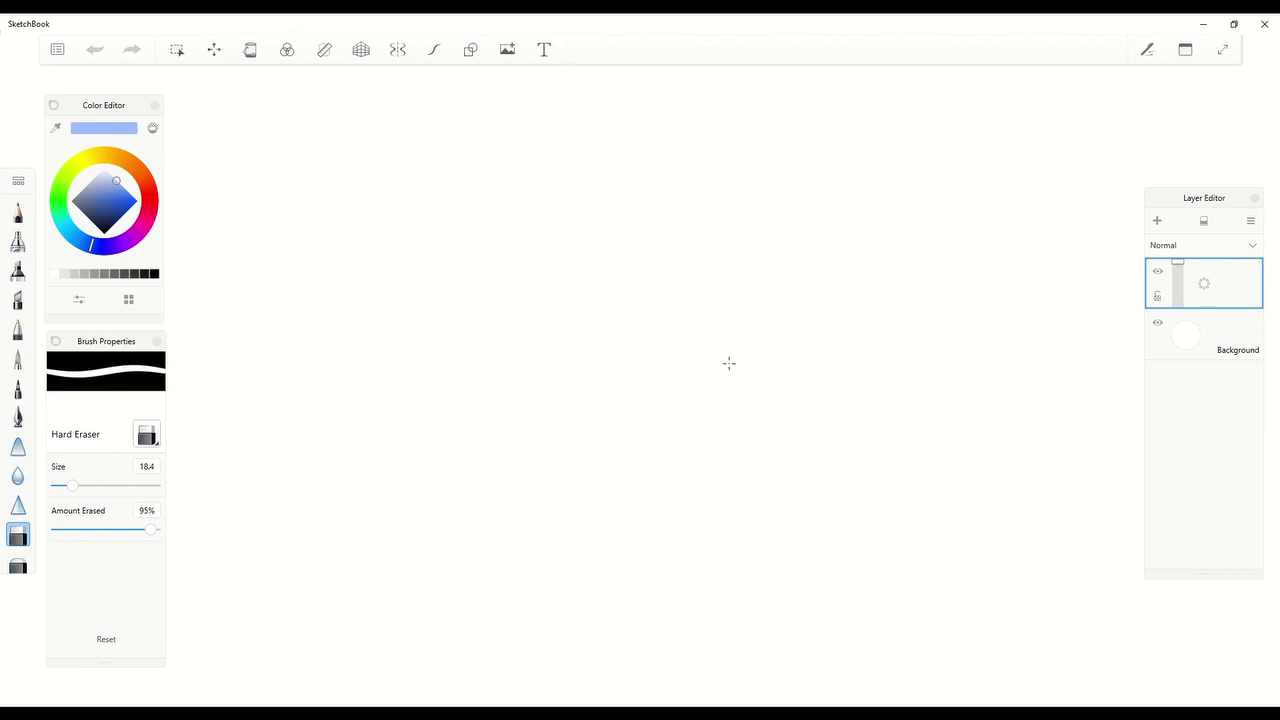
- Zoom out until the blank canvas fits the window, then rotate the view slightly
scroll(649, 364, down, 4)
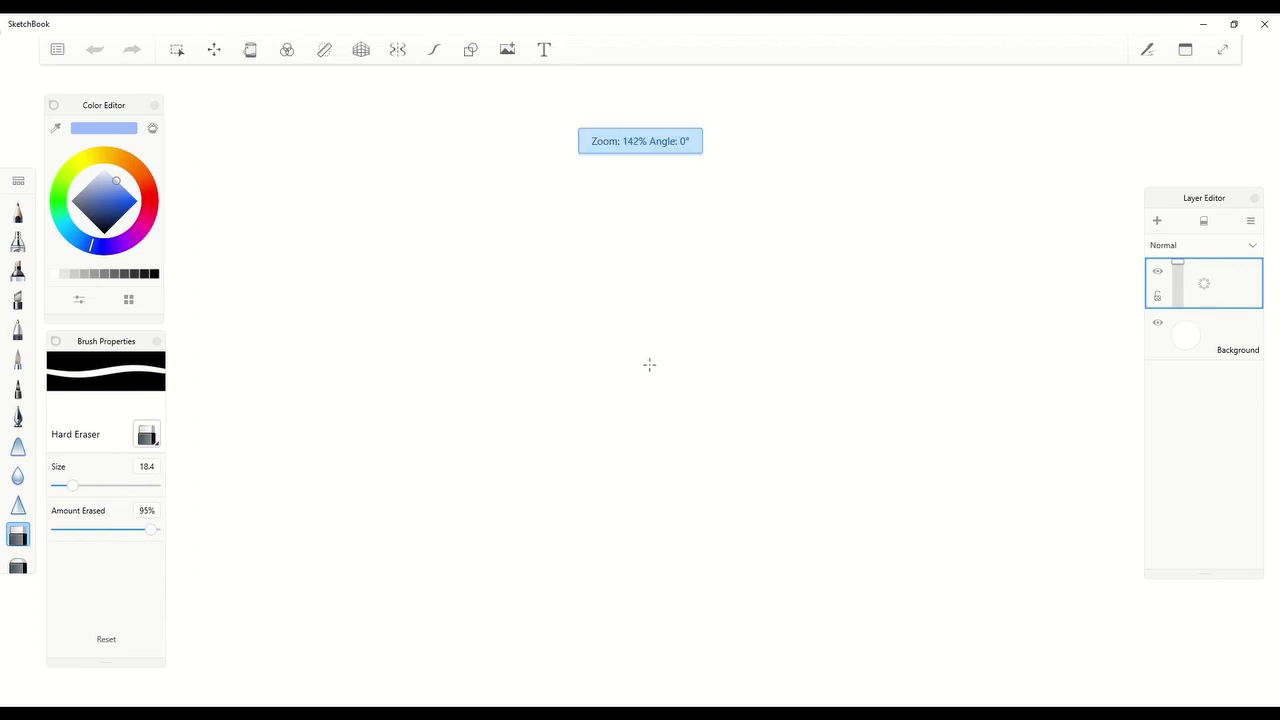
scroll(651, 367, down, 1)
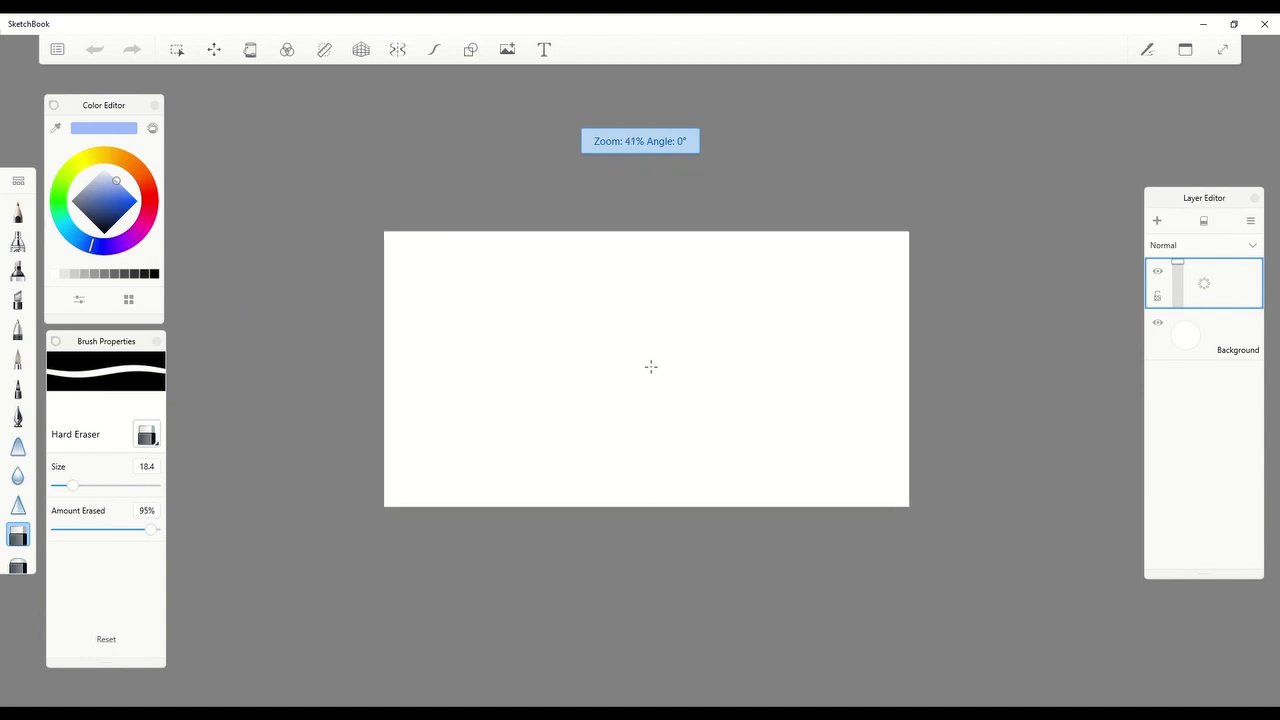
scroll(651, 367, up, 3)
scroll(651, 367, down, 1)
scroll(651, 367, down, 1)
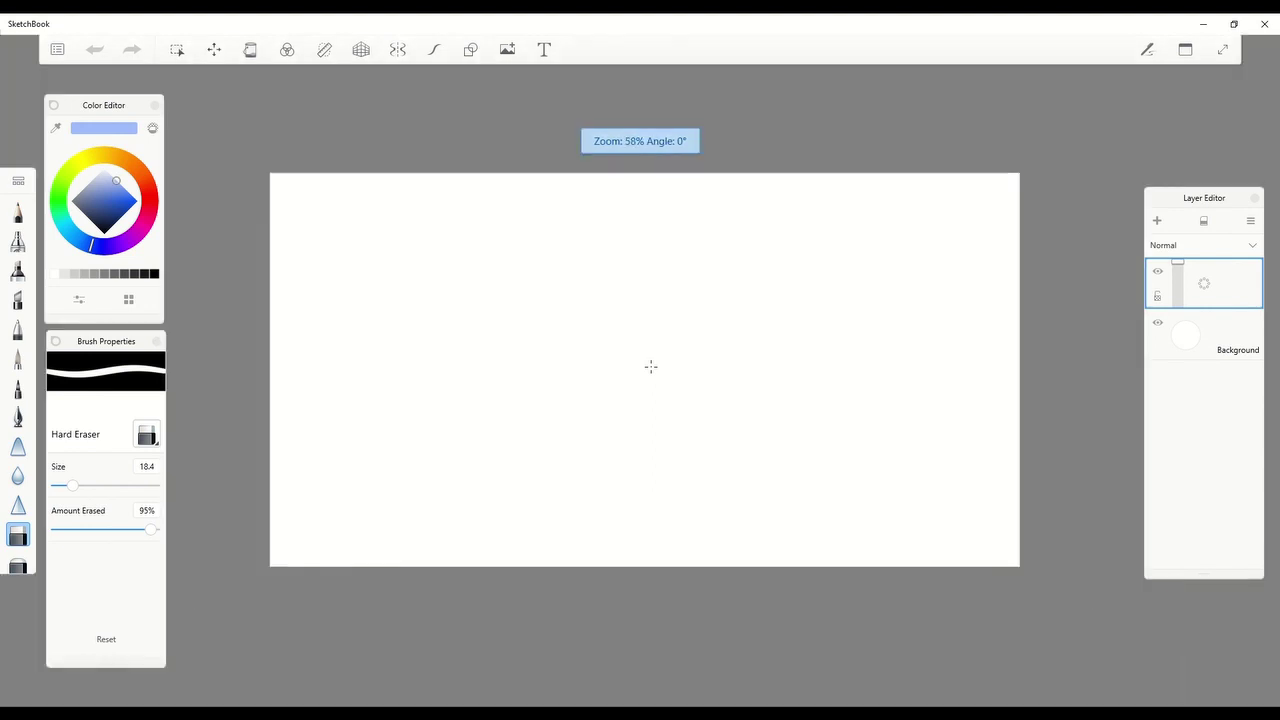
scroll(651, 367, up, 4)
scroll(647, 366, down, 3)
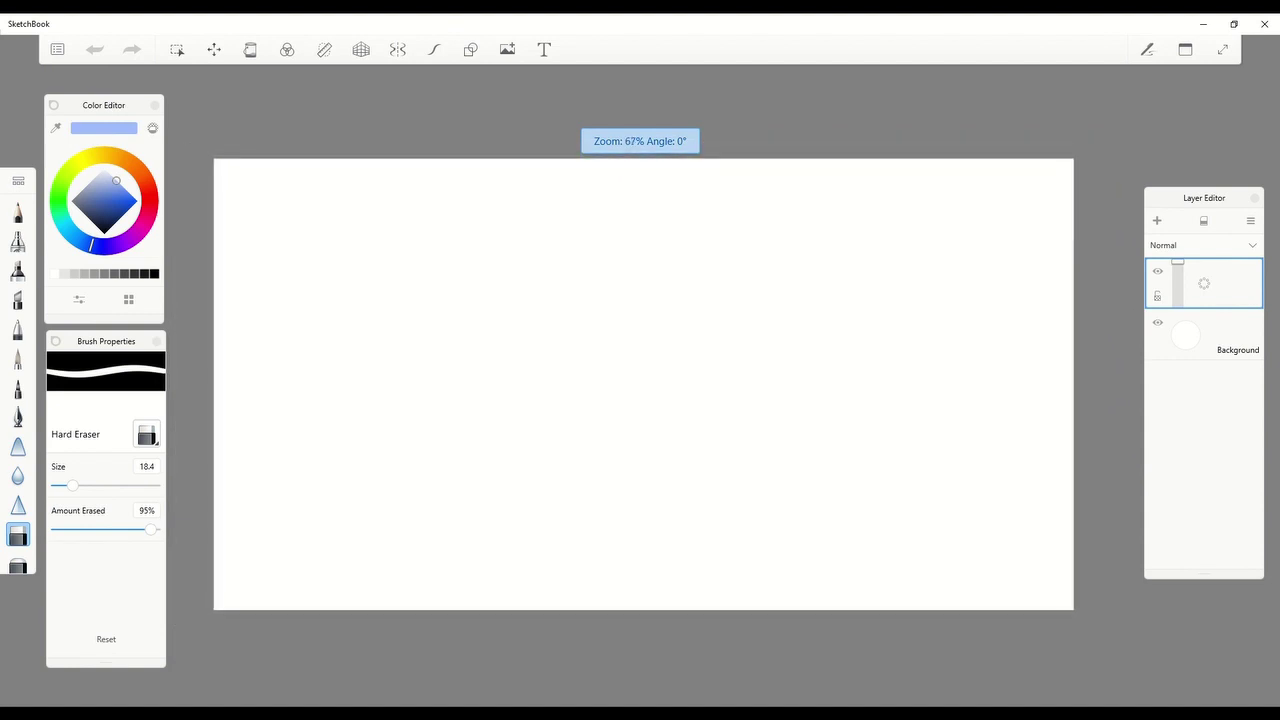
mouse_move(843, 384)
mouse_down()
mouse_move(836, 430)
mouse_move(837, 340)
mouse_move(842, 390)
mouse_up()
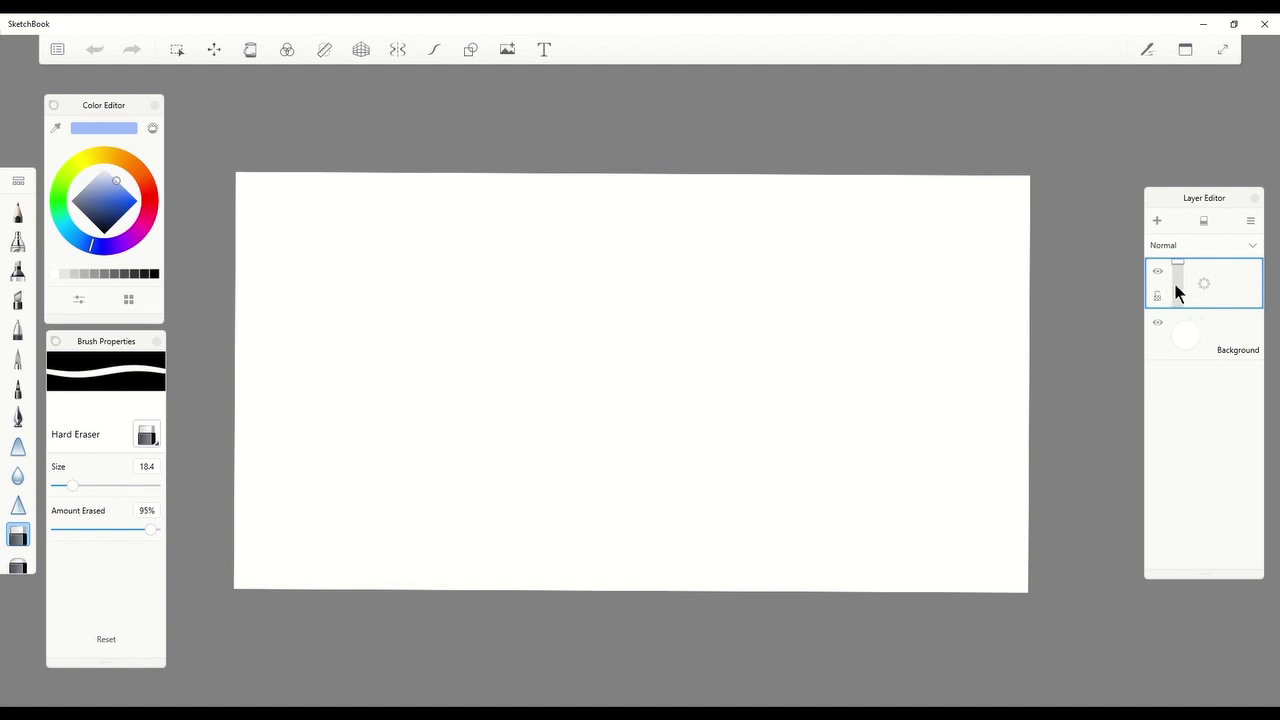
- Reopen the Layer Editor from the panels list and move it higher in the workspace
click(1254, 197)
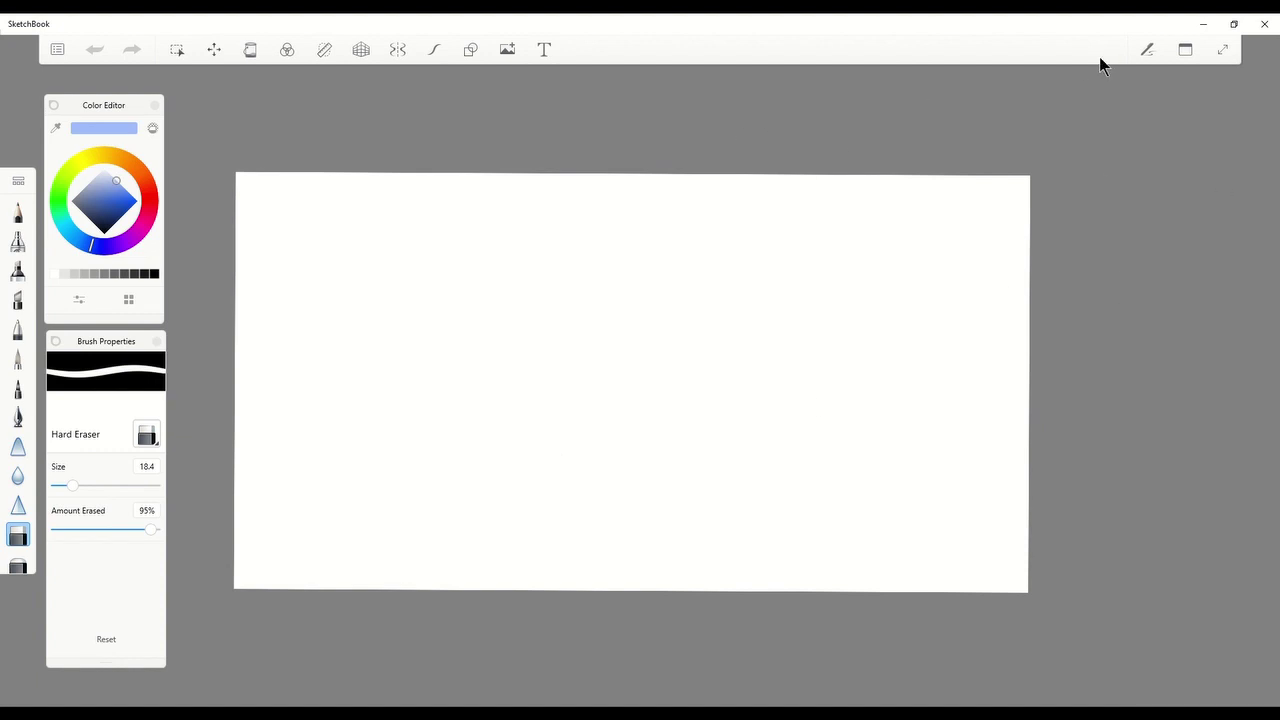
click(1187, 51)
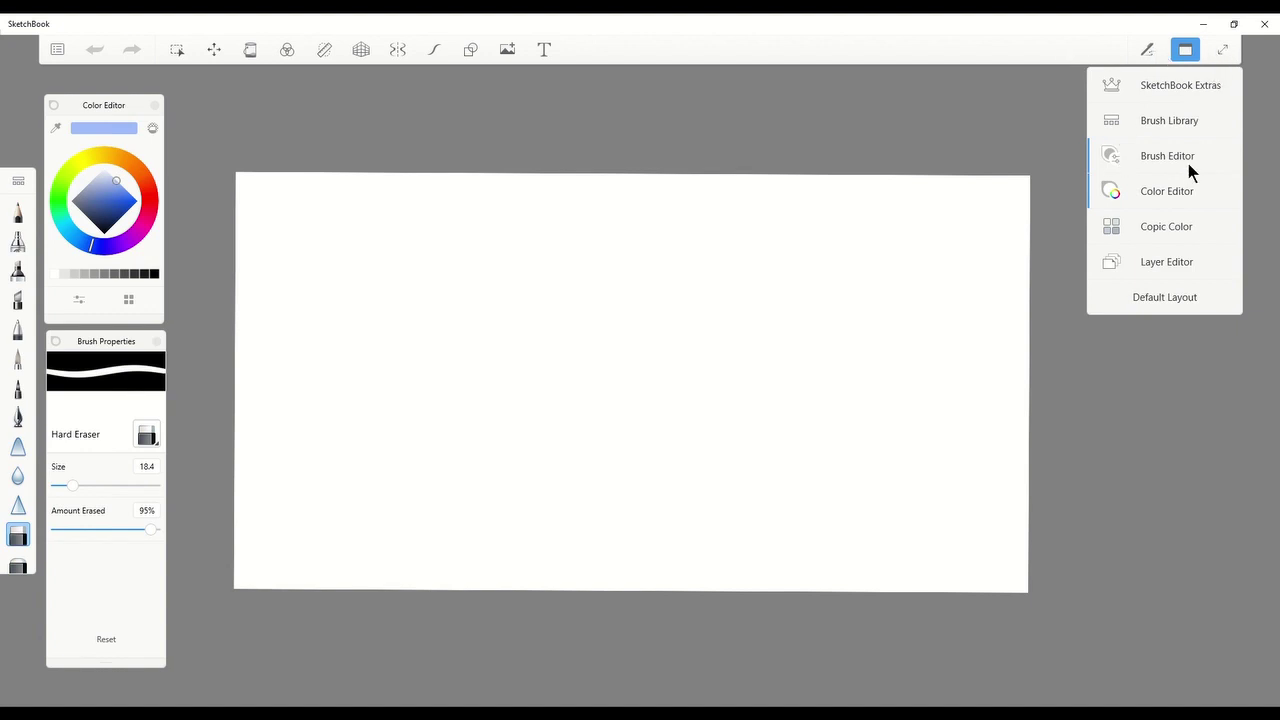
click(1168, 267)
click(1243, 430)
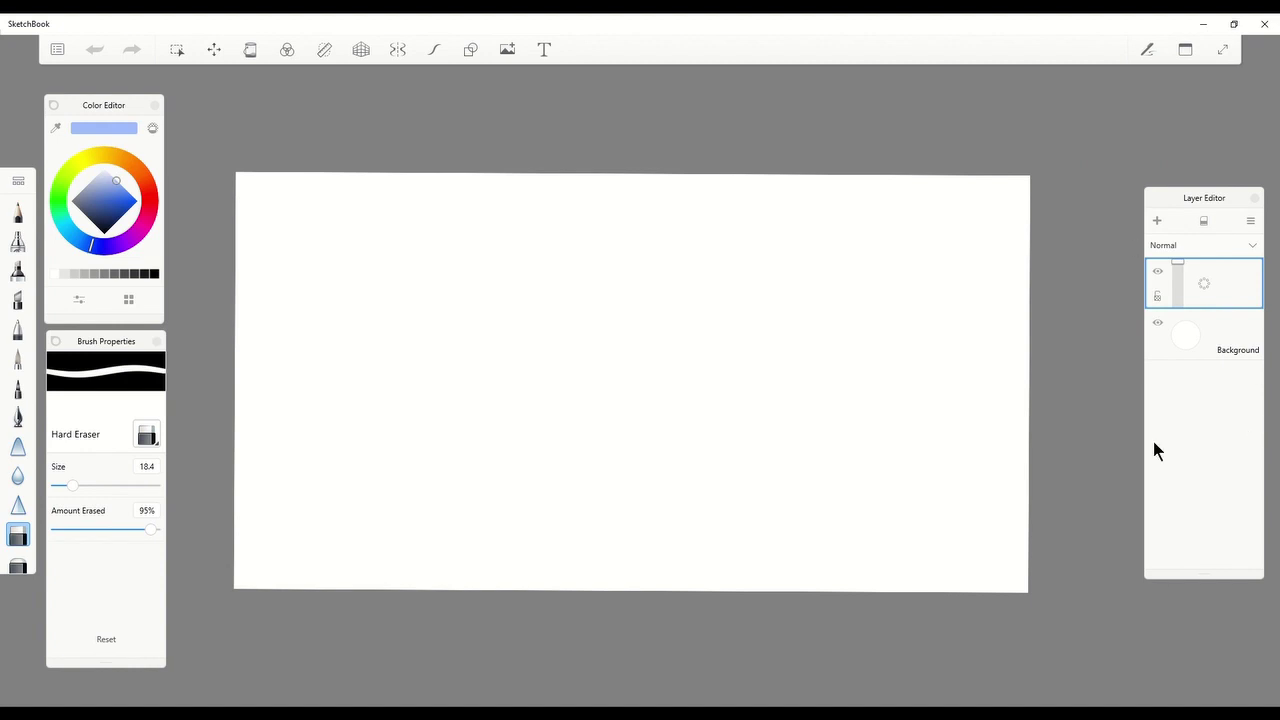
click(1185, 49)
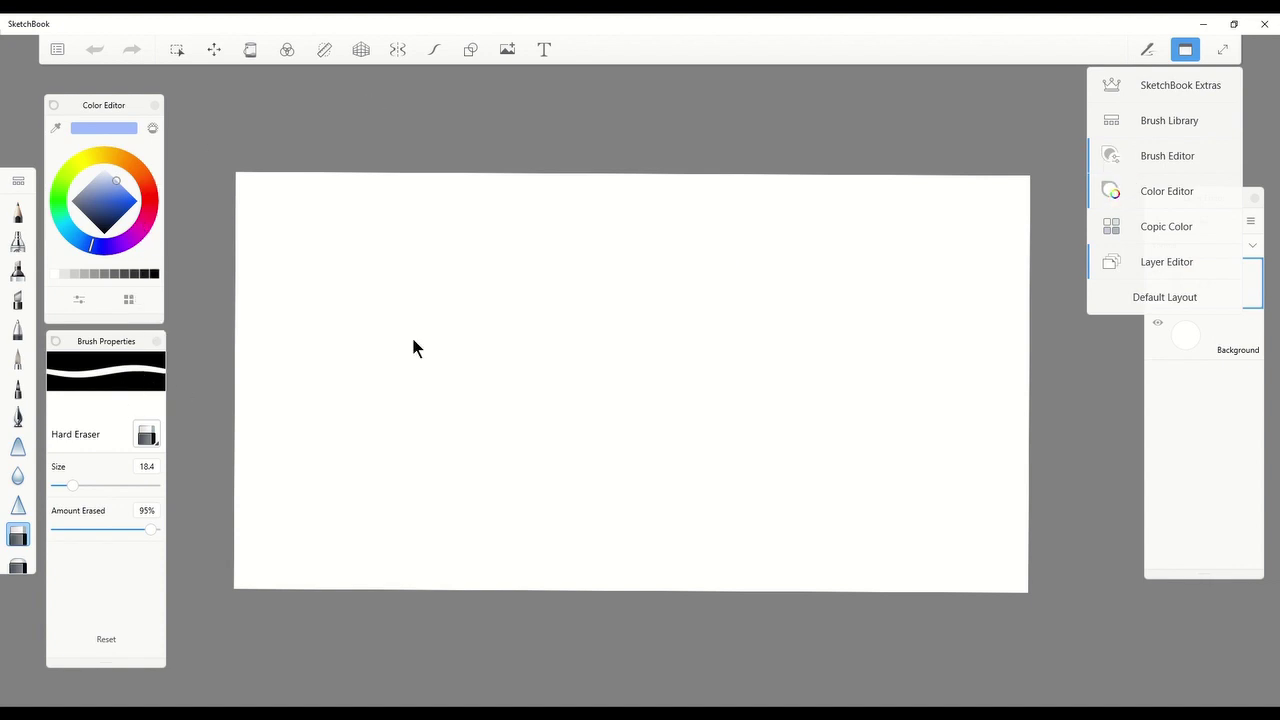
click(1191, 50)
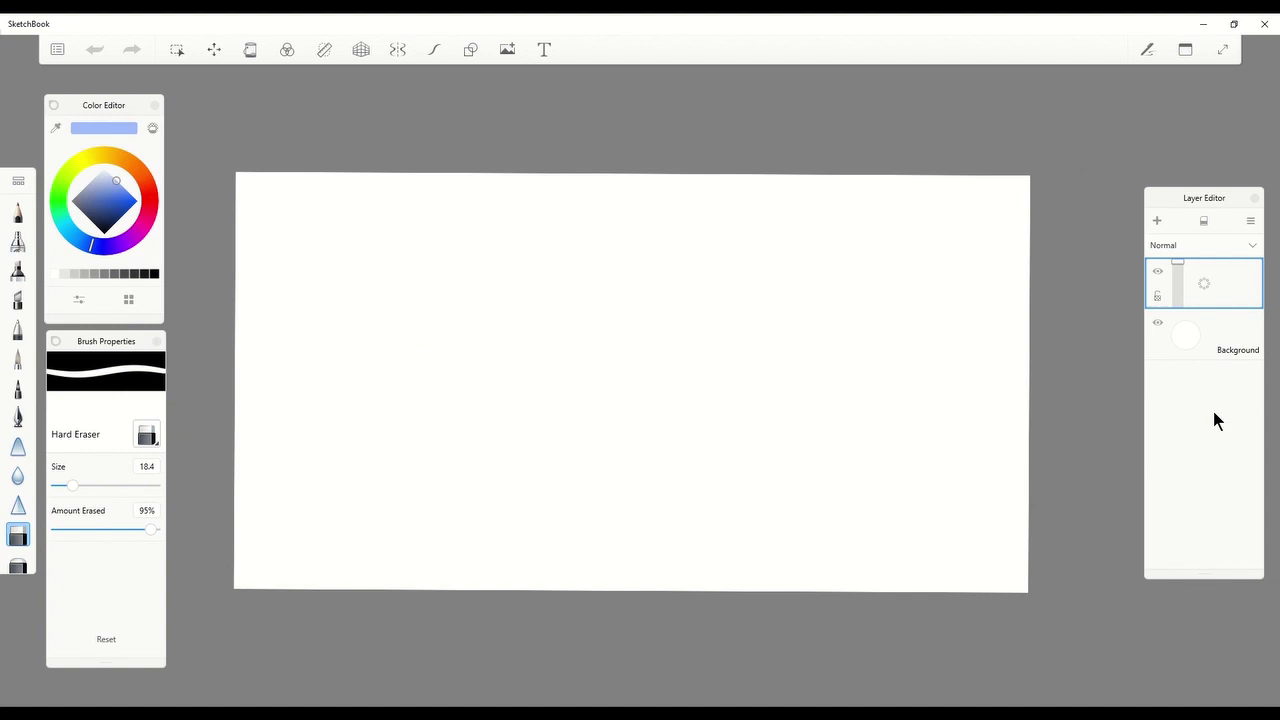
drag(1222, 199, 1229, 94)
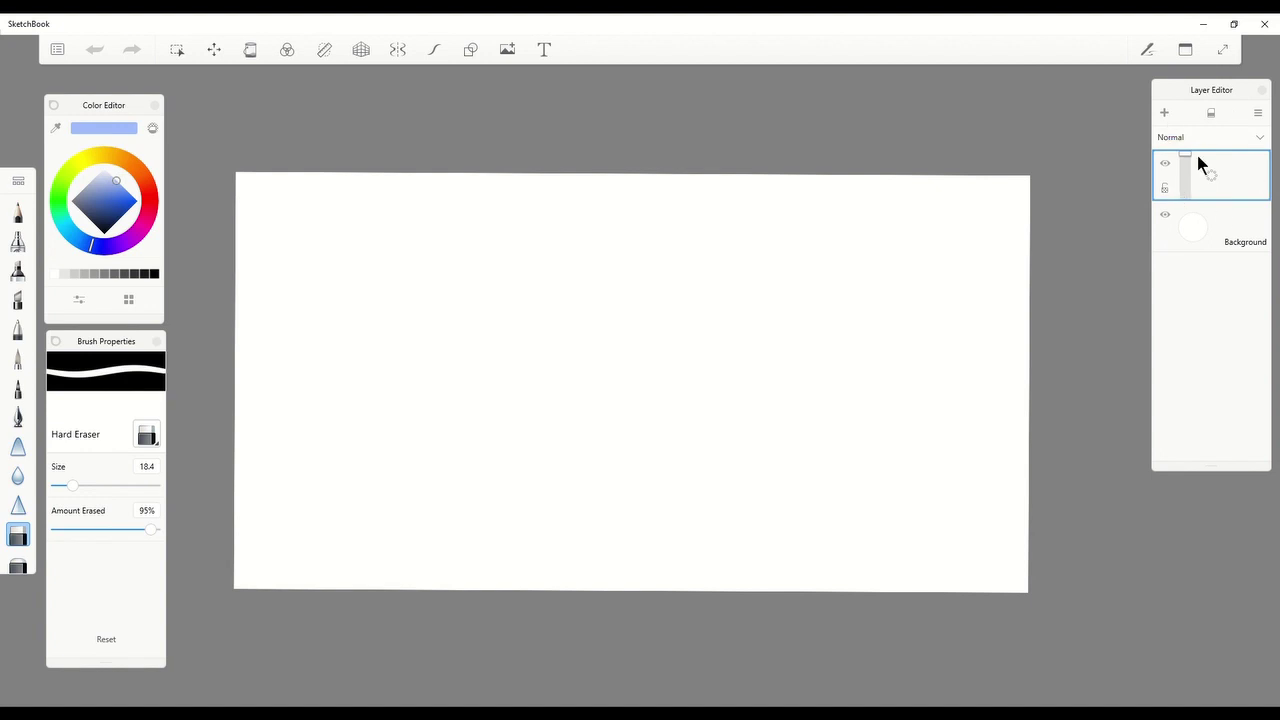
- Draw a black square outline near the canvas centre with the Rectangle shape and a 2.9 pencil
click(470, 49)
click(155, 273)
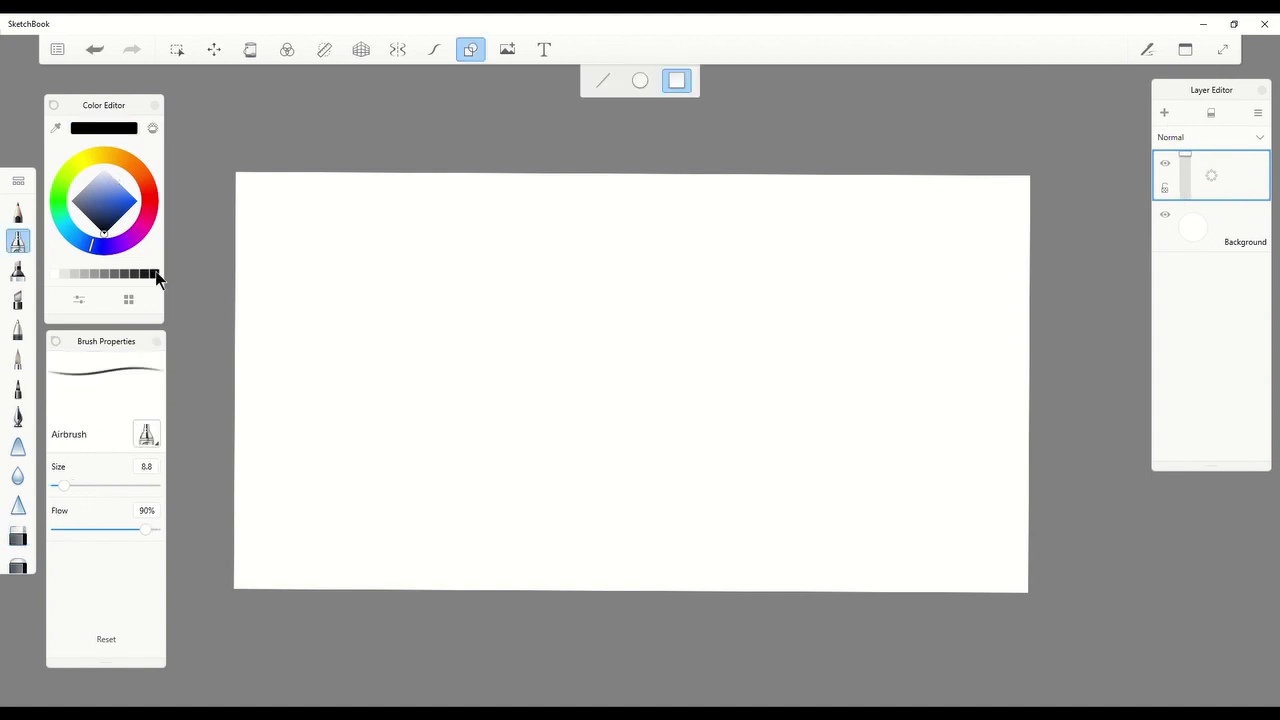
click(18, 214)
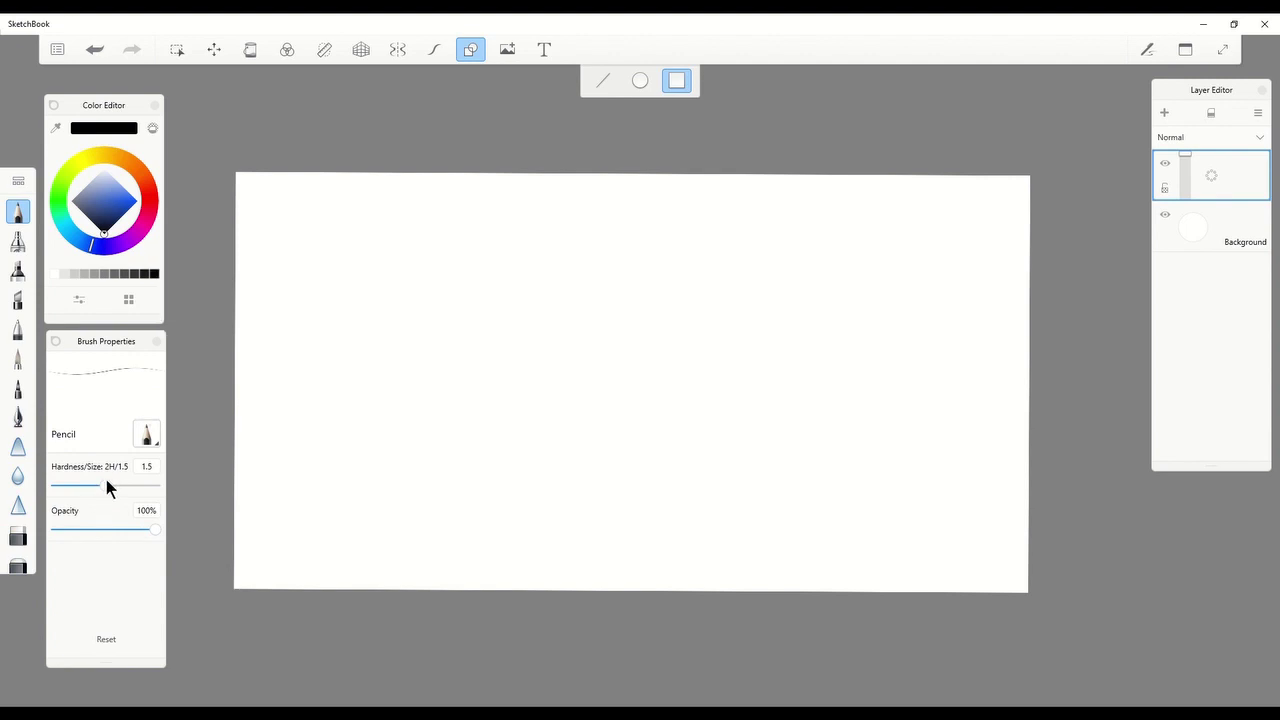
drag(122, 479, 130, 485)
drag(491, 259, 674, 429)
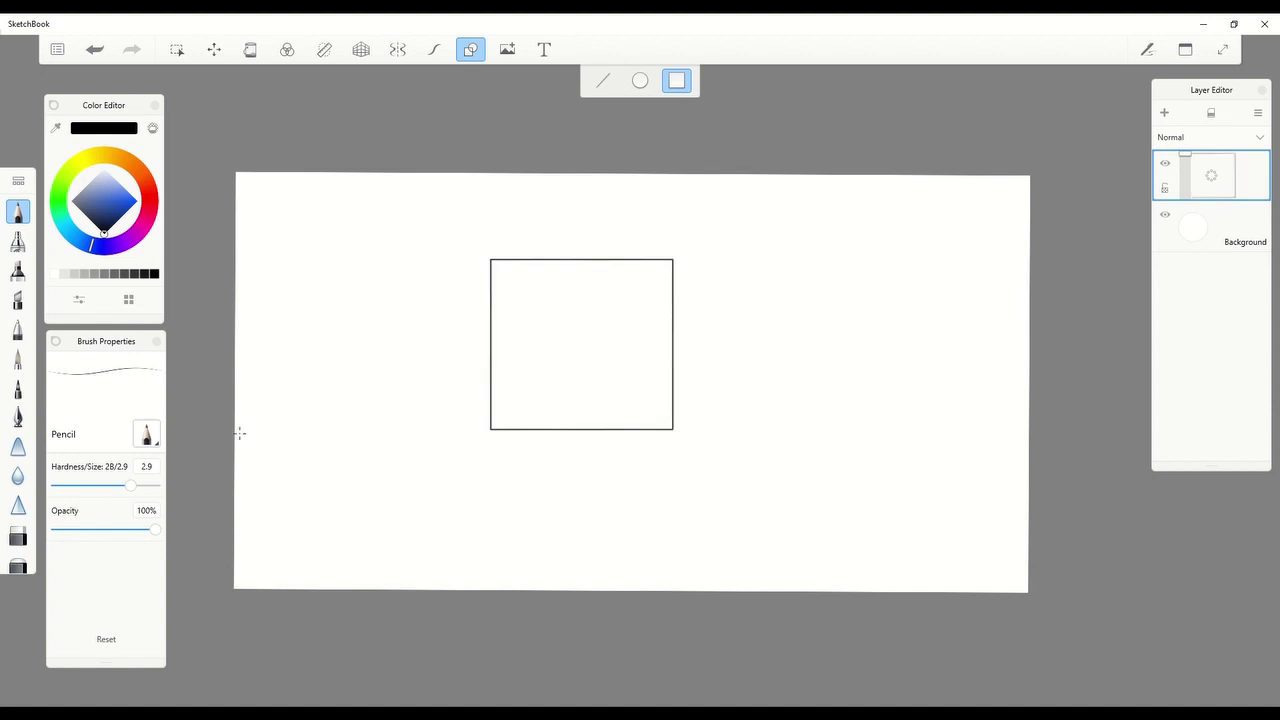
click(467, 49)
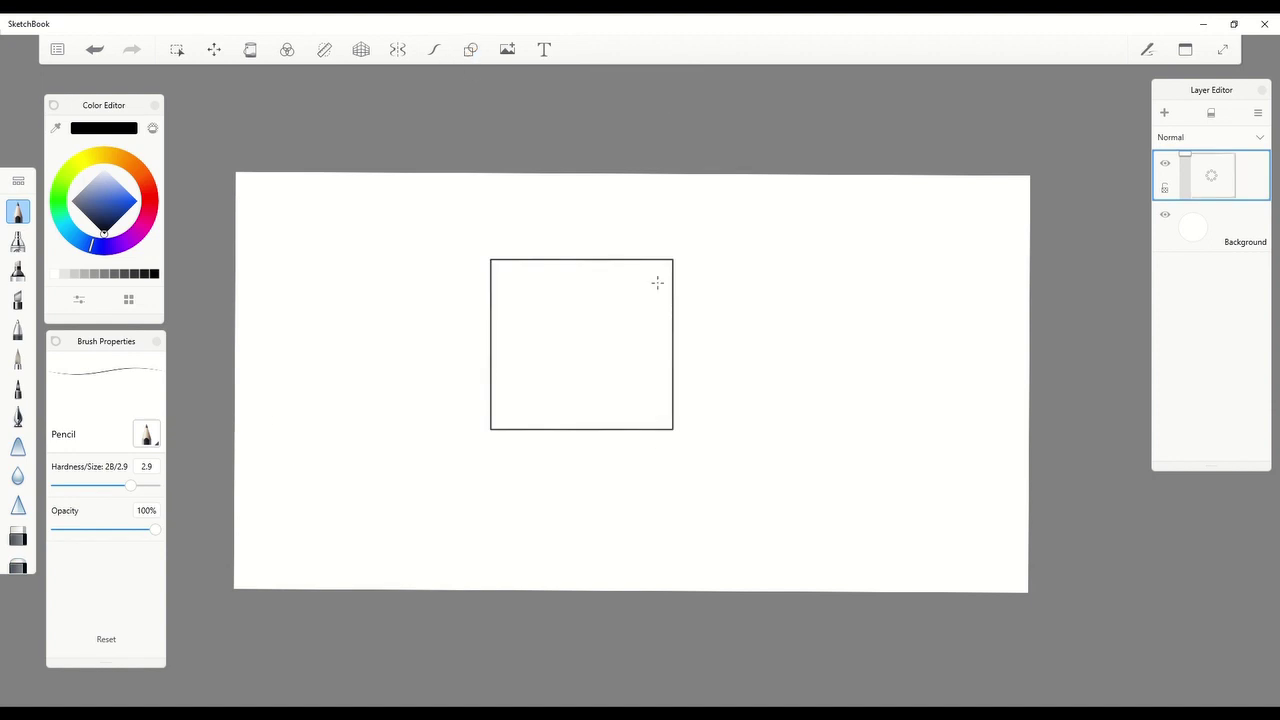
- Lock the square's layer and add a new empty layer on top
click(1165, 189)
click(1166, 116)
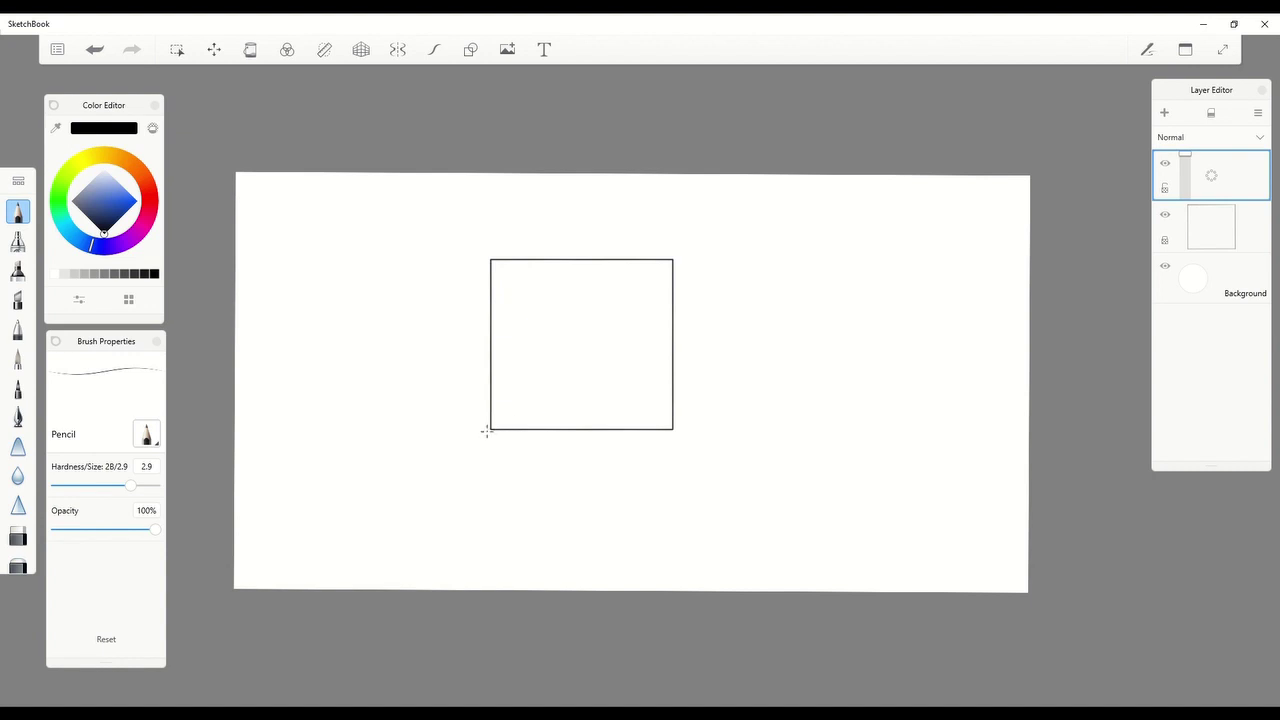
- With Steady Stroke on, draw a wavy curve from the square's top-left to bottom-left corner
click(436, 49)
mouse_move(319, 306)
mouse_down()
mouse_move(413, 303)
mouse_move(383, 366)
mouse_up()
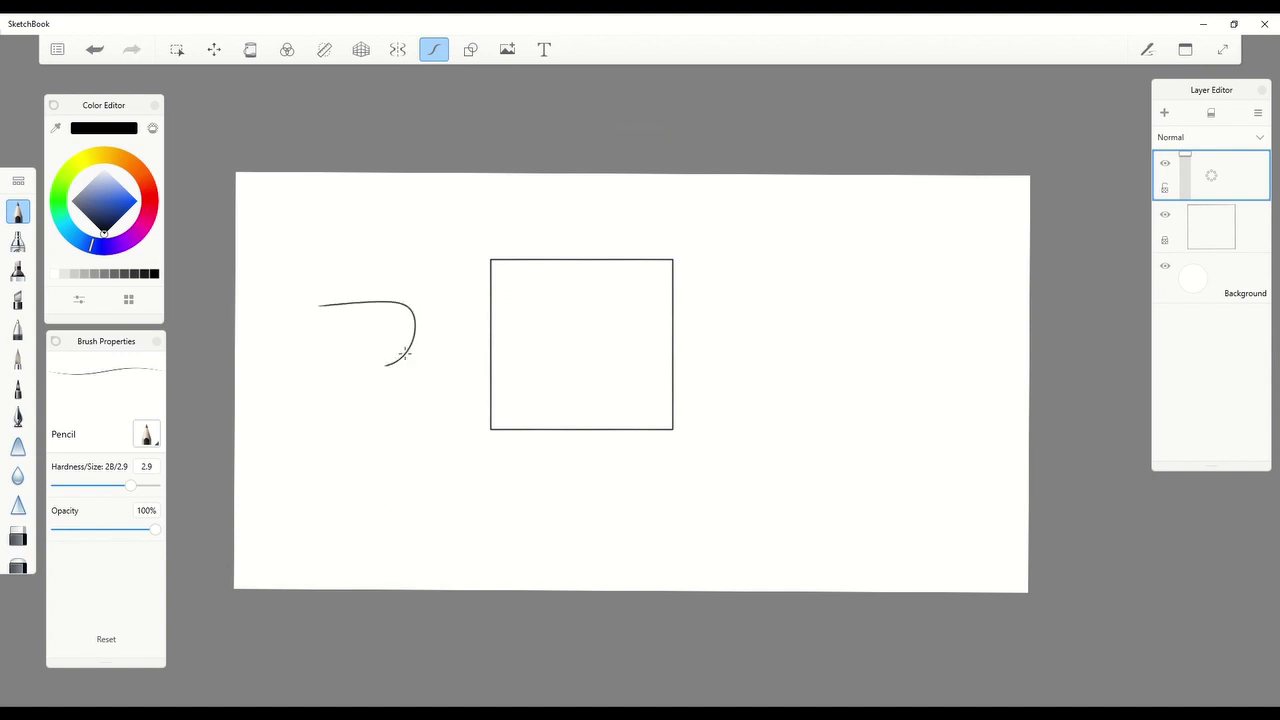
click(95, 50)
mouse_move(490, 261)
mouse_down()
mouse_move(529, 286)
mouse_move(531, 314)
mouse_move(562, 354)
mouse_move(553, 386)
mouse_move(490, 430)
mouse_up()
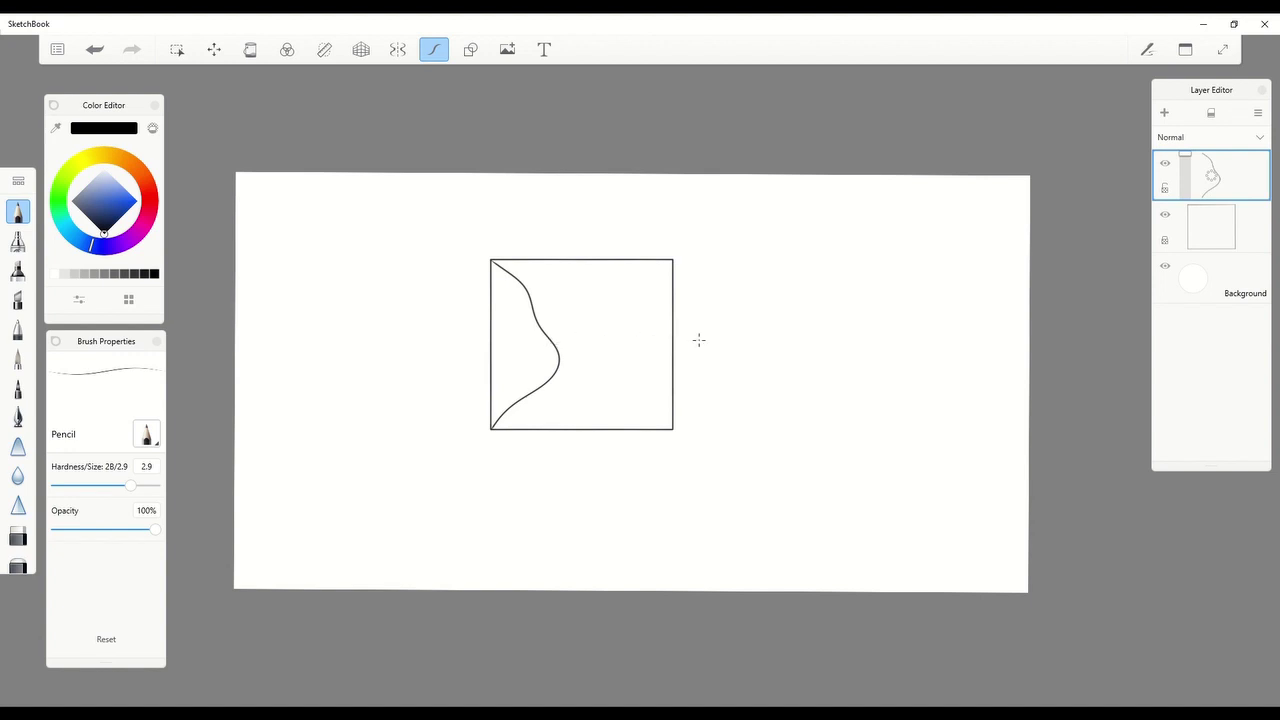
- Duplicate the curve layer and move the copy onto the square's right edge
click(1215, 179)
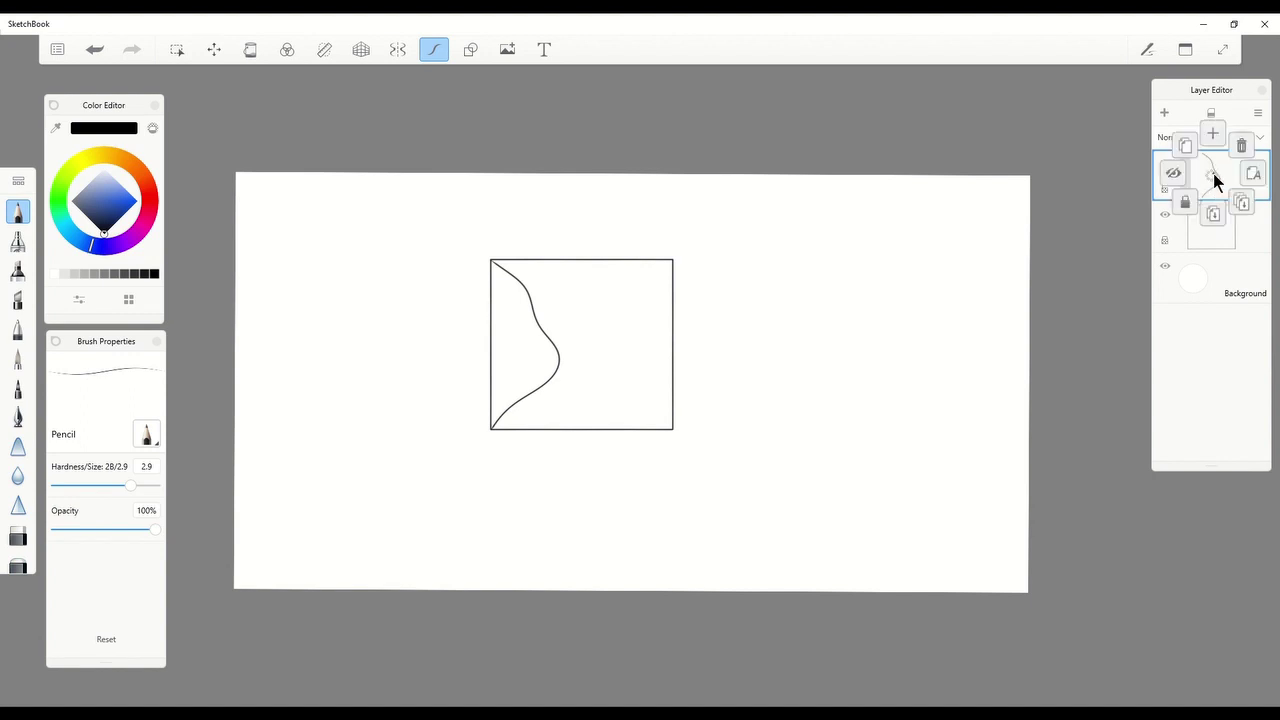
drag(1213, 173, 1183, 150)
drag(1183, 150, 1181, 146)
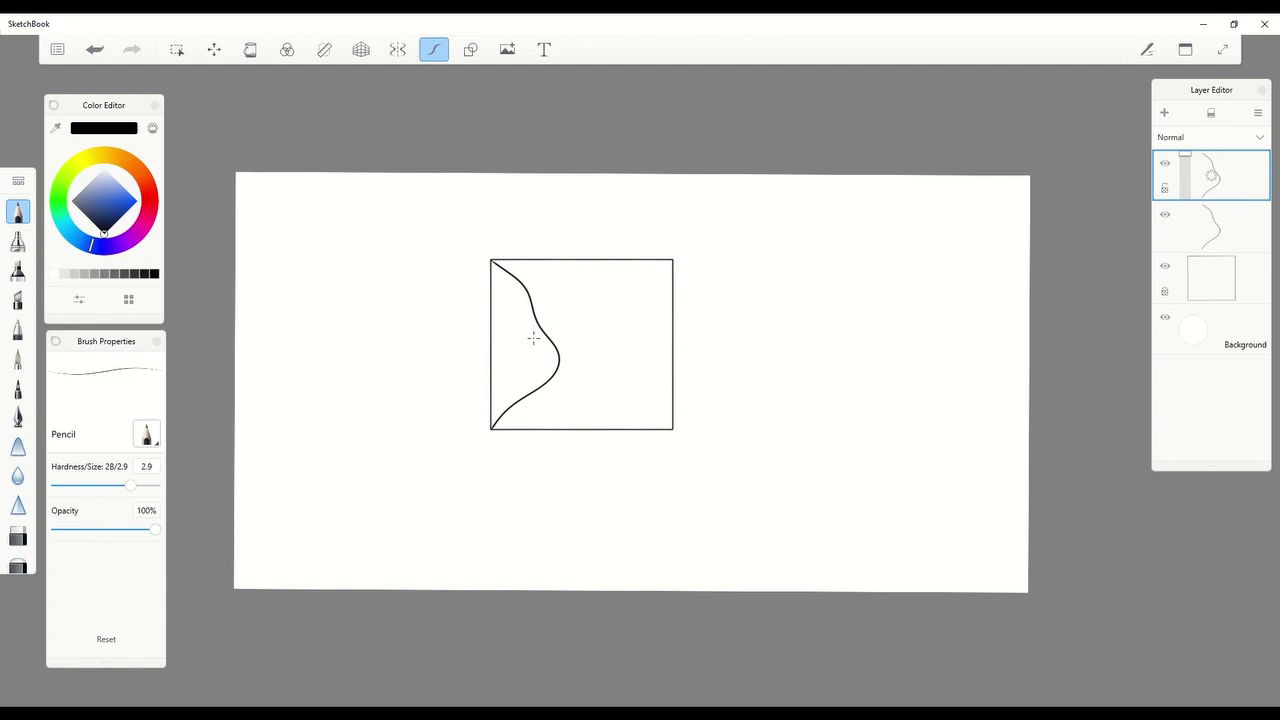
click(219, 52)
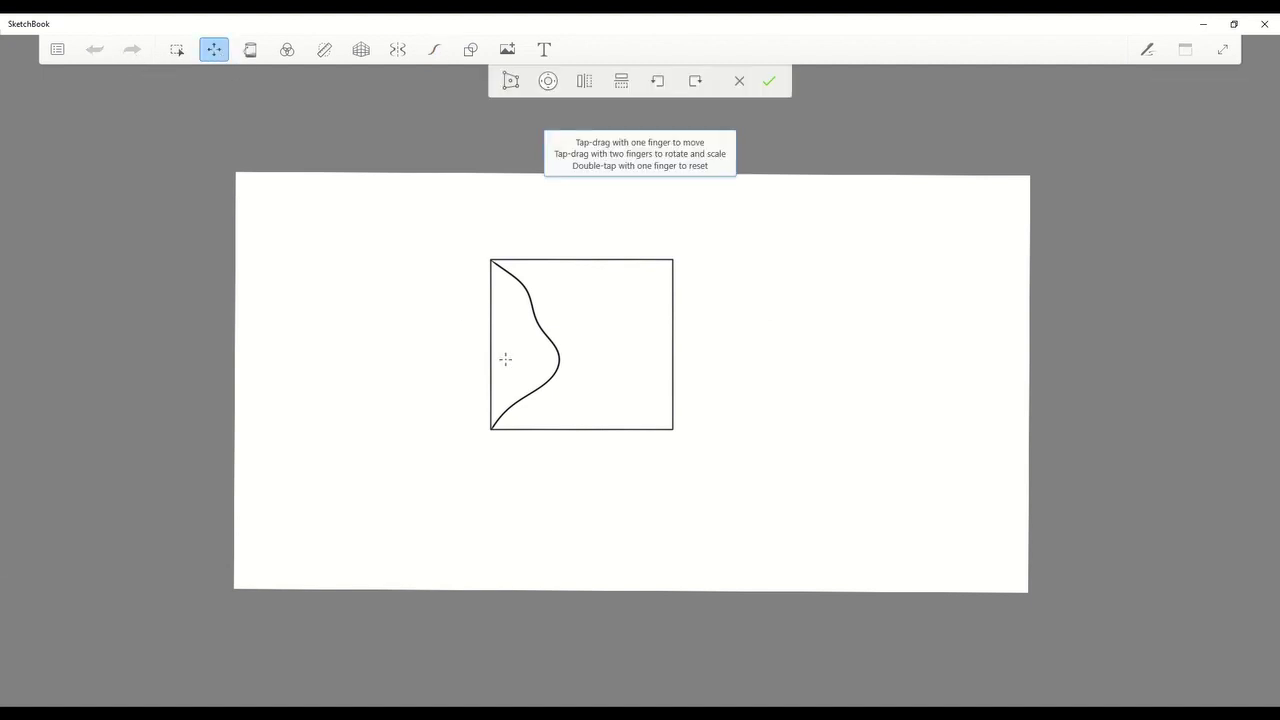
drag(545, 340, 724, 340)
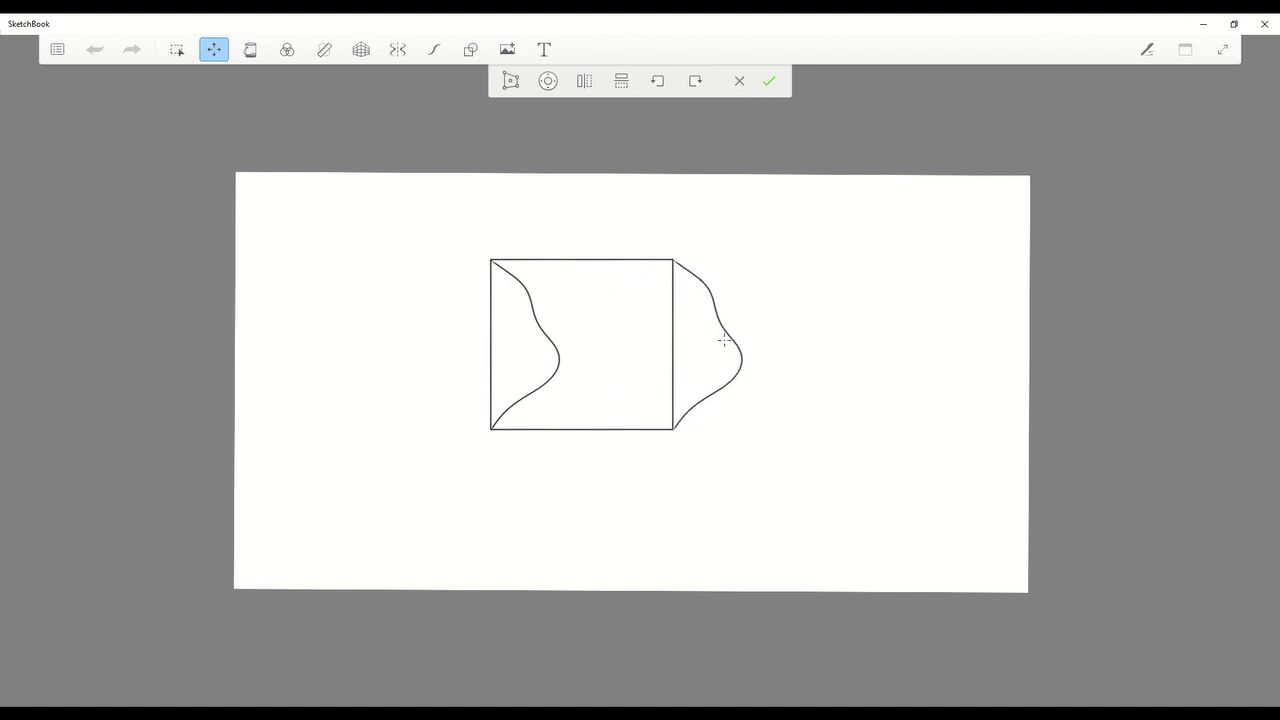
click(769, 83)
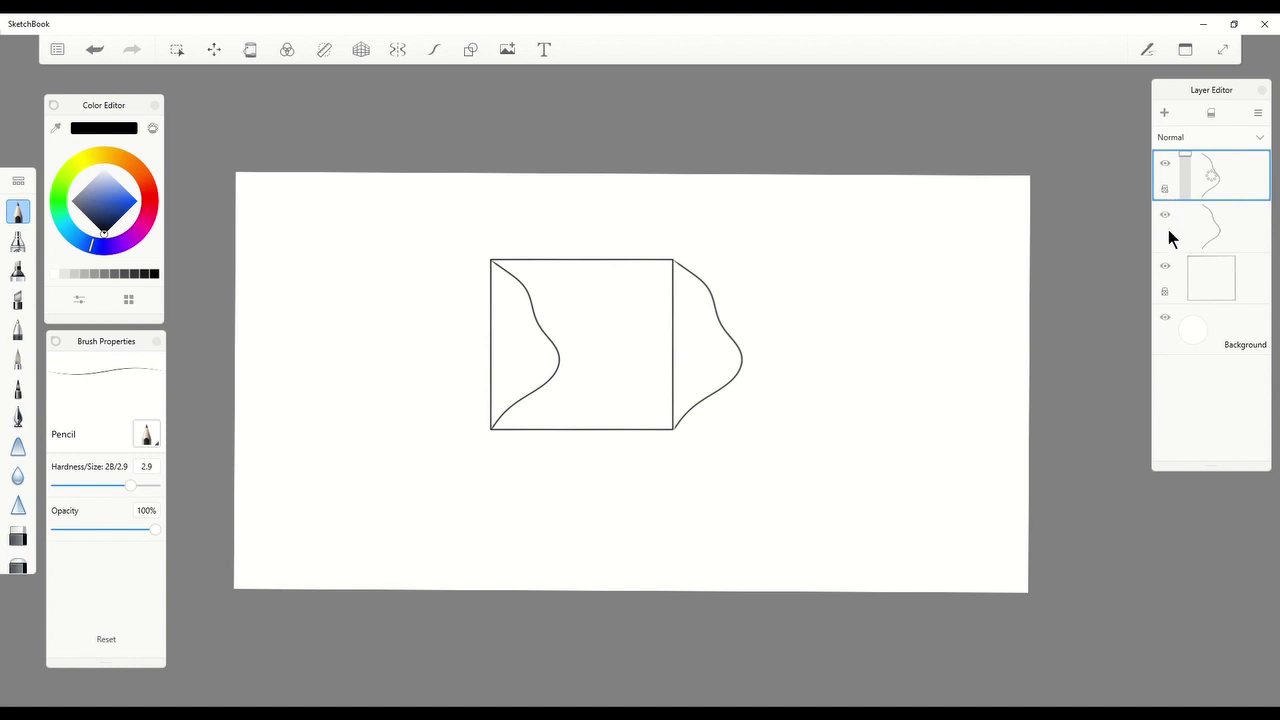
- Select the second curve layer in the Layer Editor
click(1243, 248)
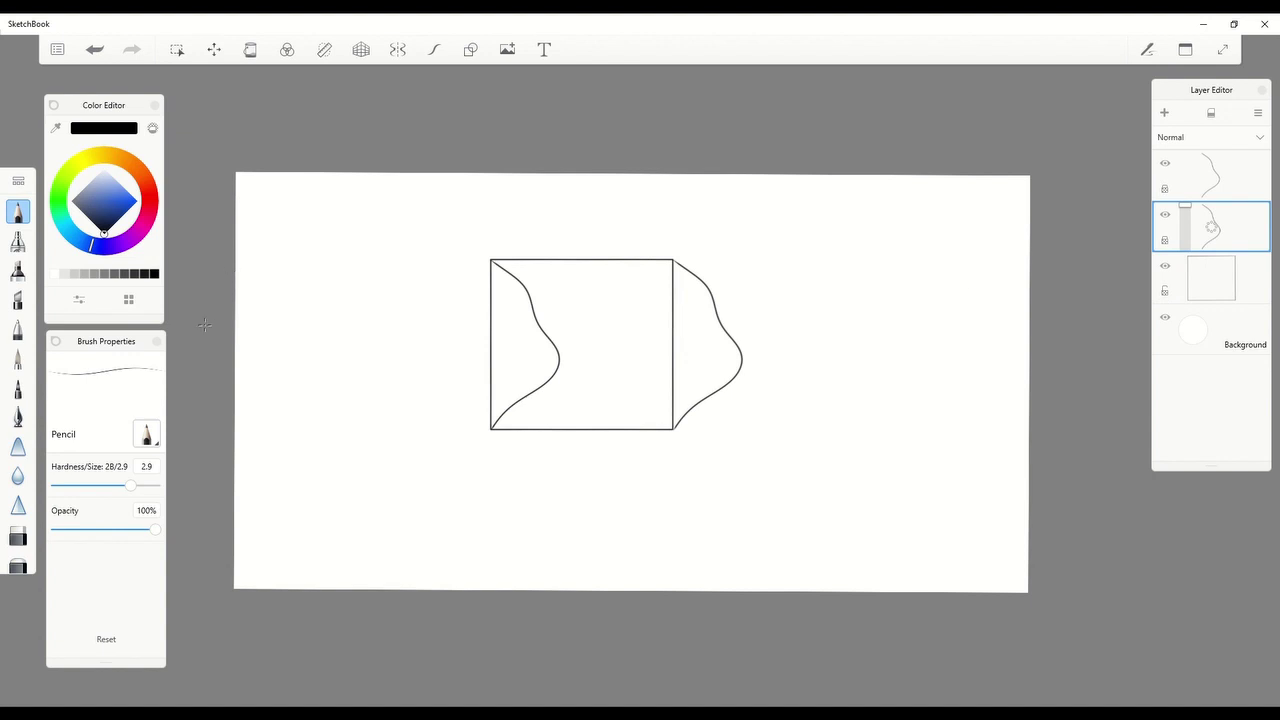
- Erase the square's straight left and right edges with the Hard Eraser on the square's layer
click(18, 538)
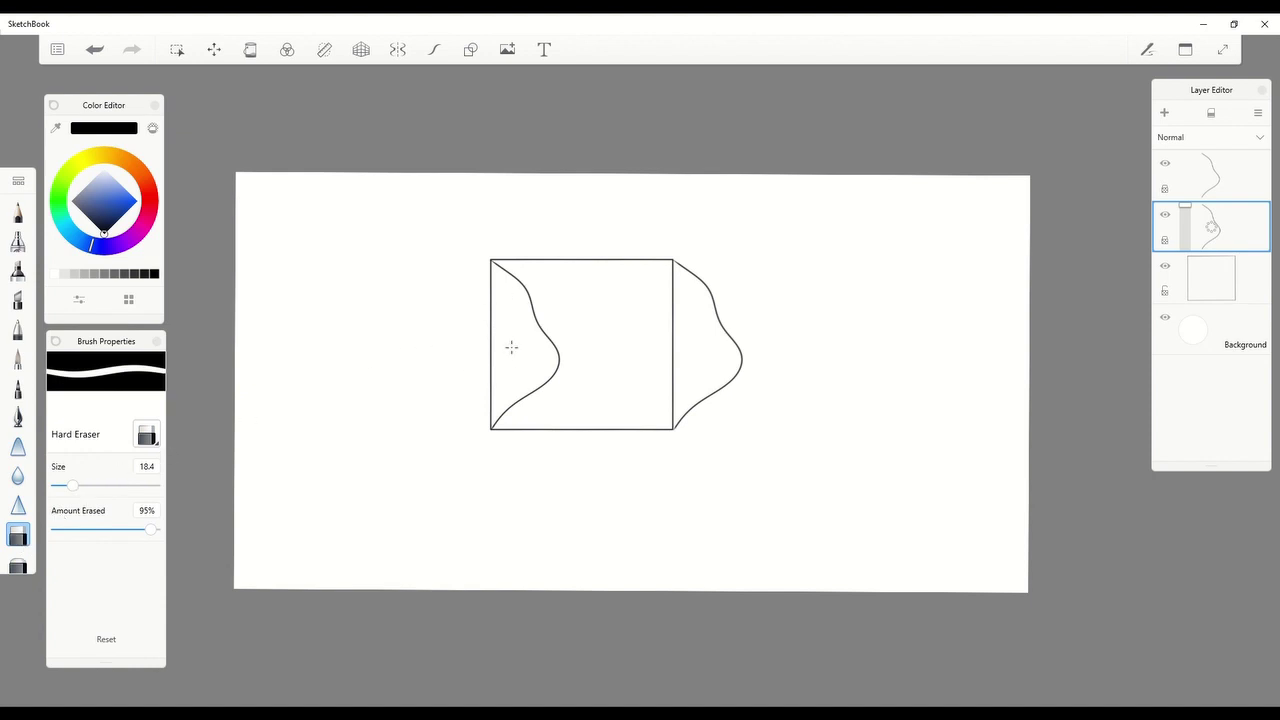
click(679, 340)
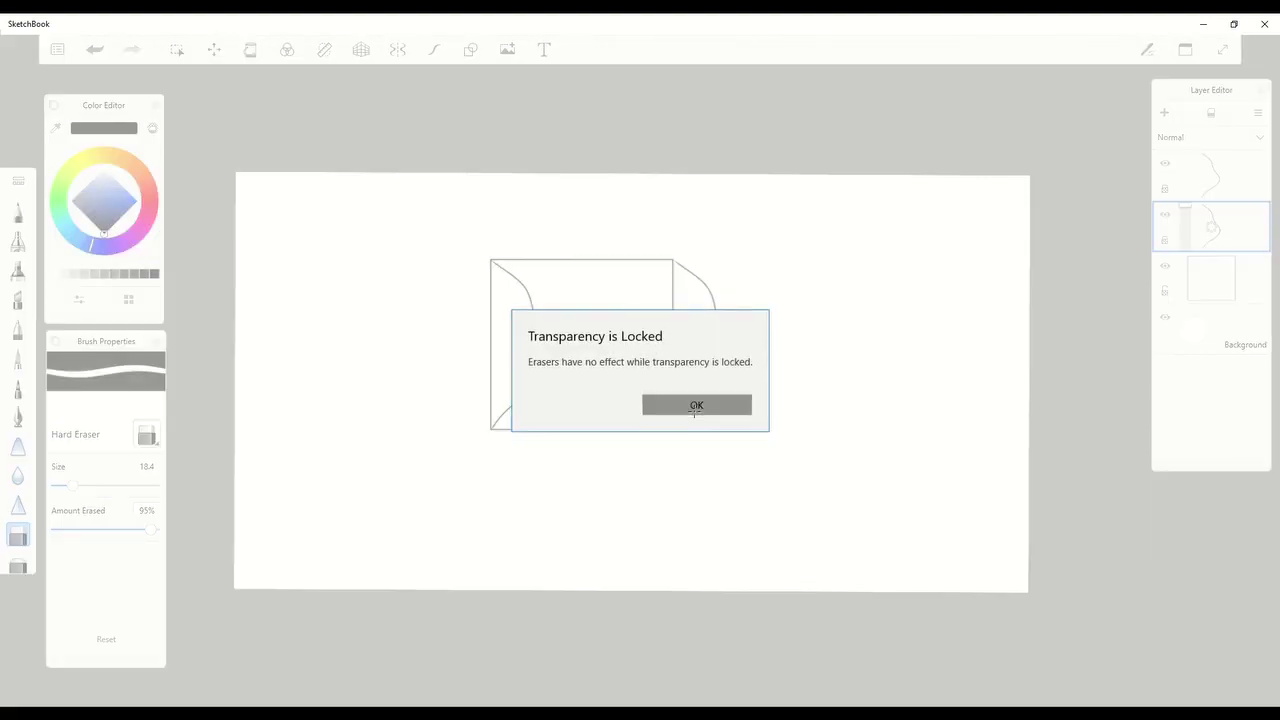
click(696, 405)
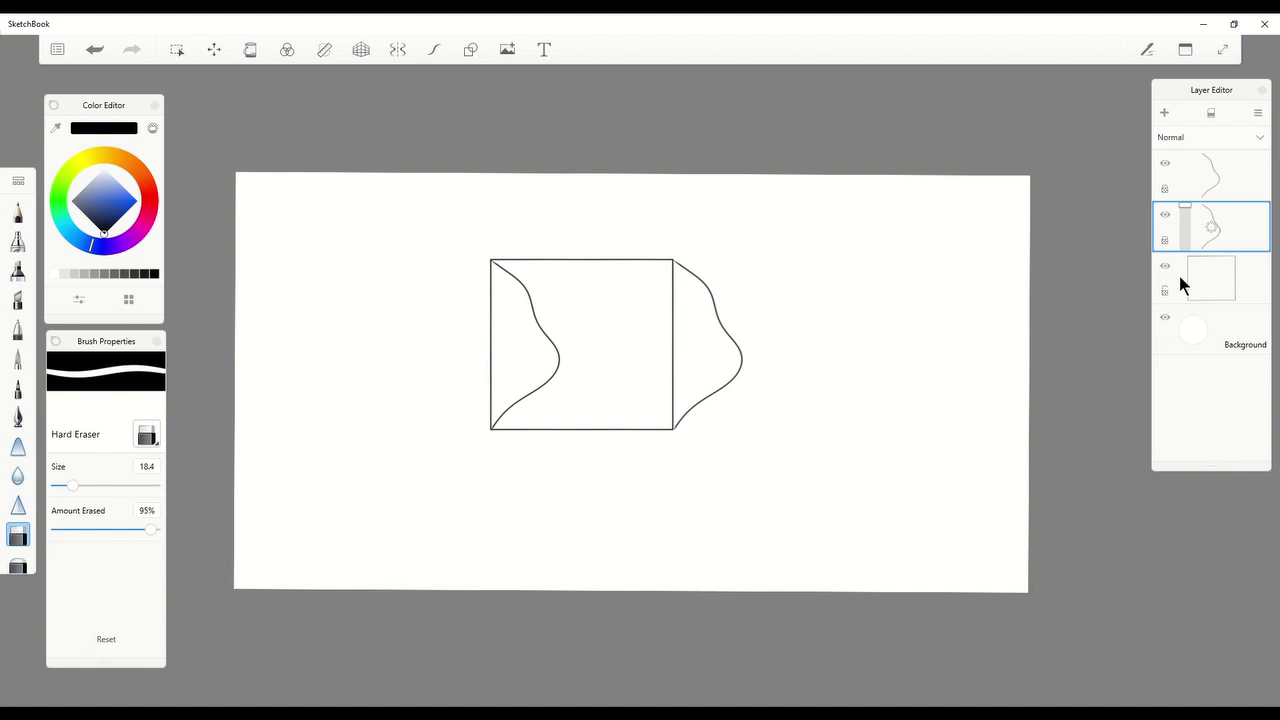
click(1179, 276)
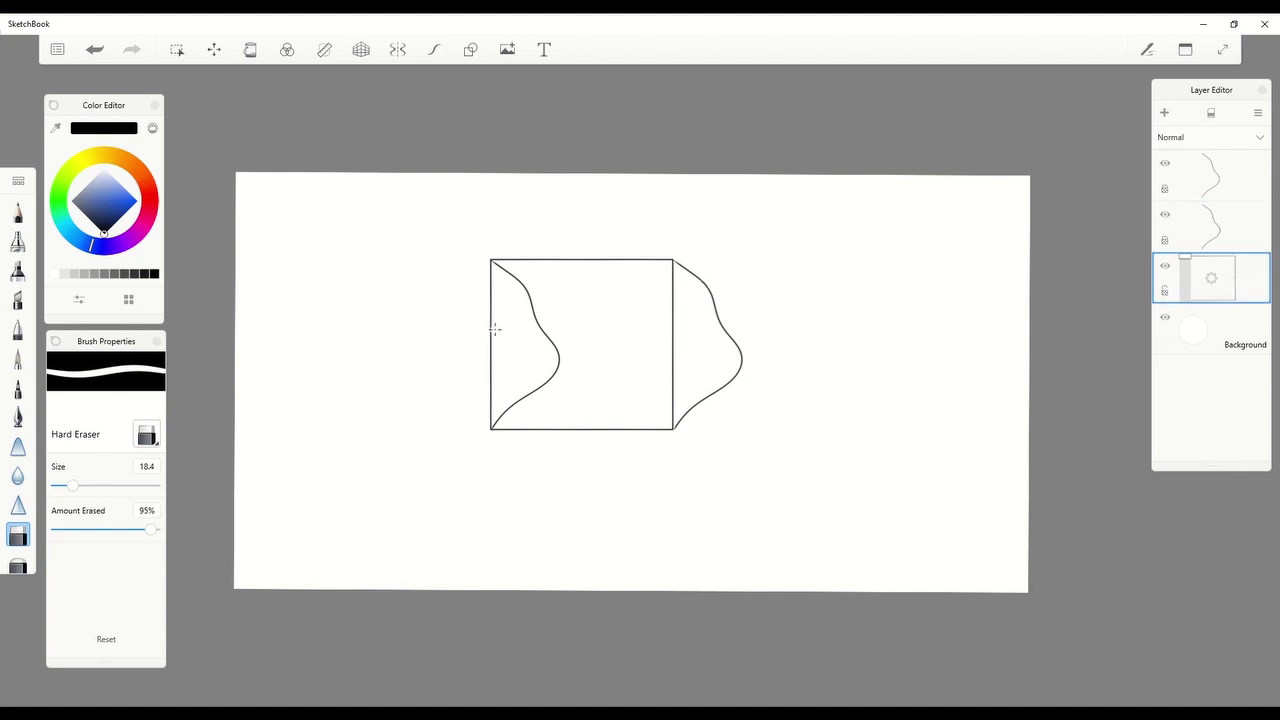
drag(489, 336, 487, 418)
drag(489, 322, 487, 275)
drag(672, 397, 669, 413)
- Merge the top curve layer down onto the square's layer
click(1223, 178)
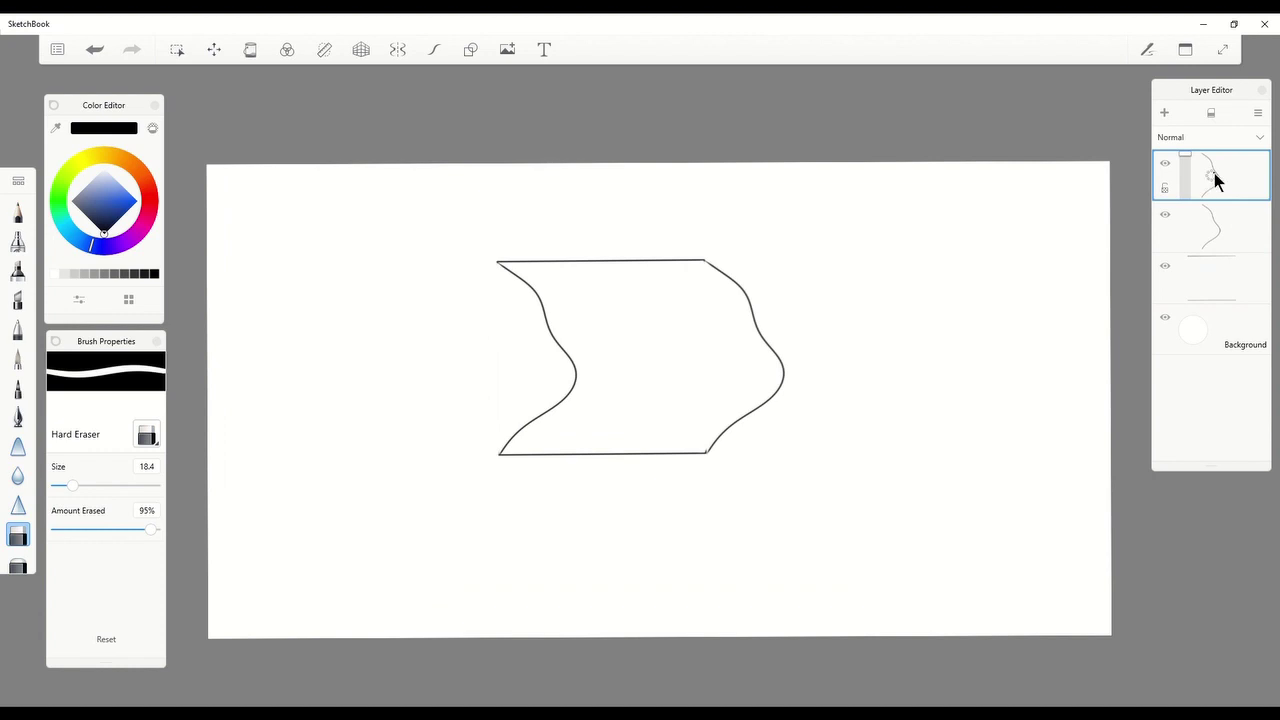
mouse_move(1214, 173)
mouse_down()
mouse_move(1215, 220)
mouse_move(1211, 178)
mouse_move(1211, 209)
mouse_up()
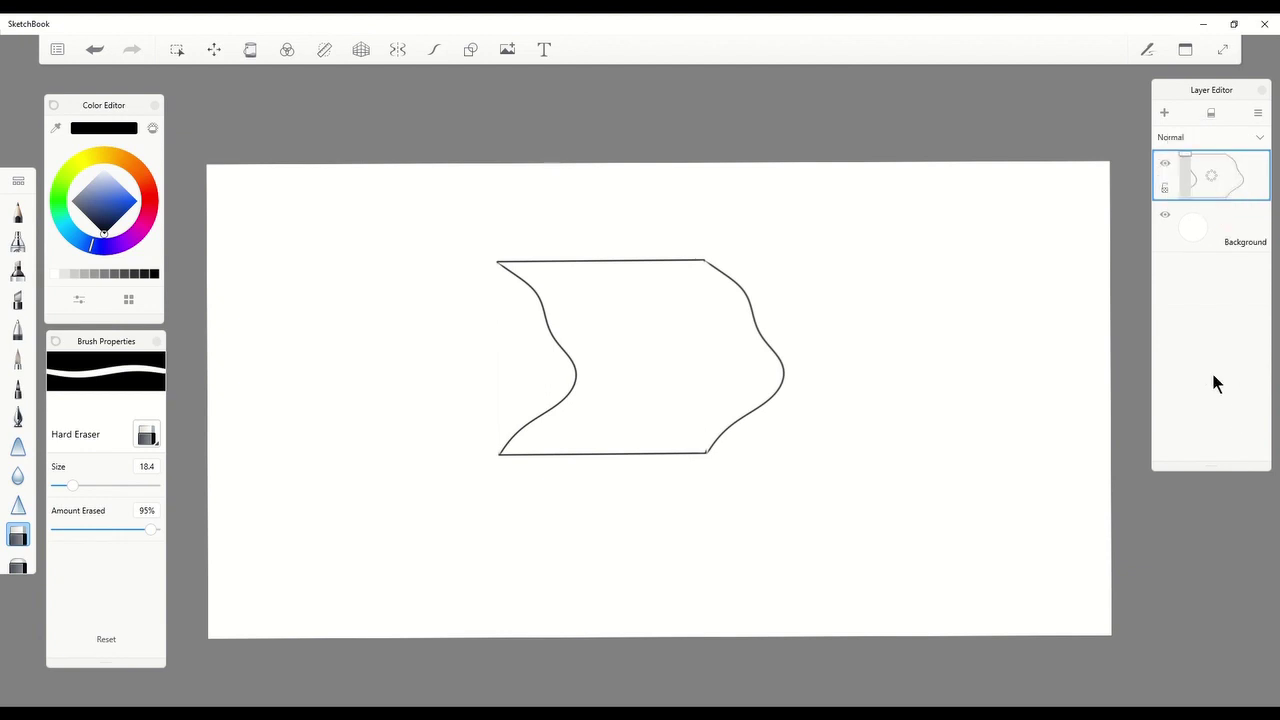
click(20, 214)
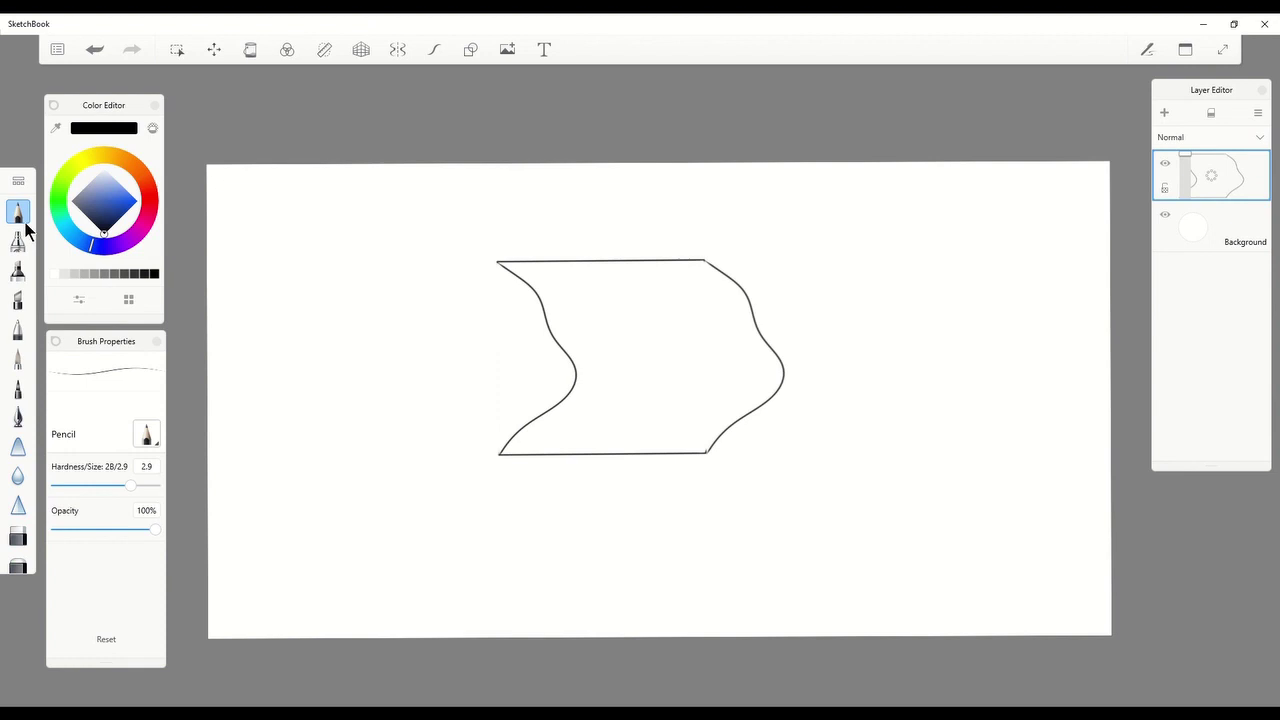
- Pencil the dog's oval nose, smile, tongue, floppy left ear and eye pupils inside the tile
drag(231, 440, 276, 466)
click(94, 53)
mouse_move(736, 350)
mouse_down()
mouse_move(675, 357)
mouse_move(739, 365)
mouse_move(702, 303)
mouse_move(727, 303)
mouse_move(709, 324)
mouse_move(674, 294)
mouse_move(666, 325)
mouse_up()
mouse_move(660, 381)
mouse_down()
mouse_move(730, 396)
mouse_move(761, 375)
mouse_up()
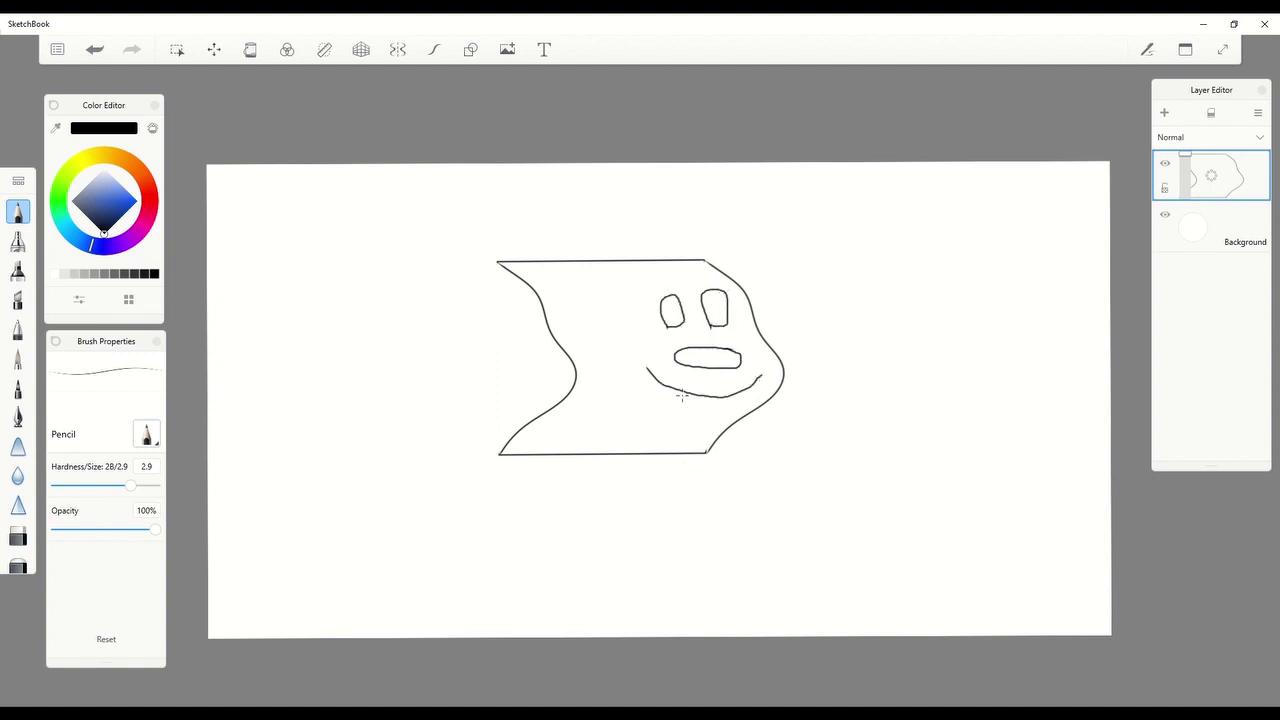
mouse_move(683, 393)
mouse_down()
mouse_move(641, 422)
mouse_move(708, 396)
mouse_up()
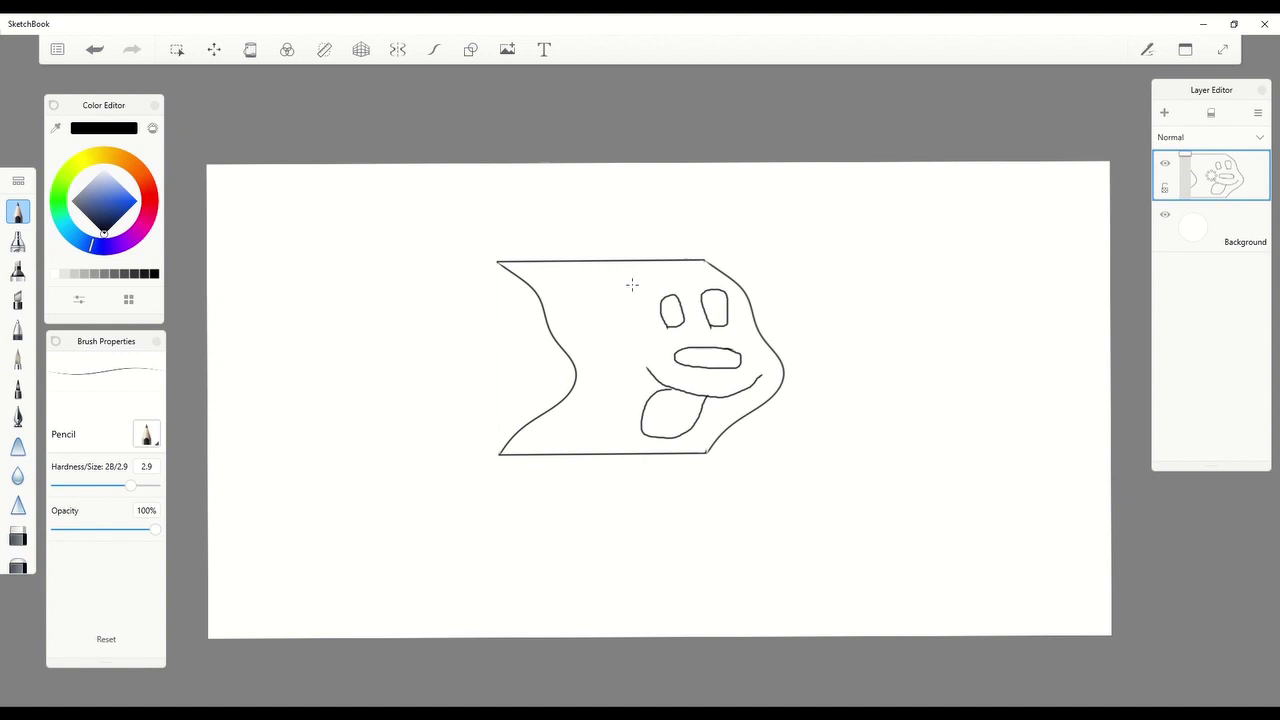
mouse_move(632, 282)
mouse_down()
mouse_move(601, 270)
mouse_move(572, 280)
mouse_move(564, 321)
mouse_move(606, 418)
mouse_move(632, 316)
mouse_up()
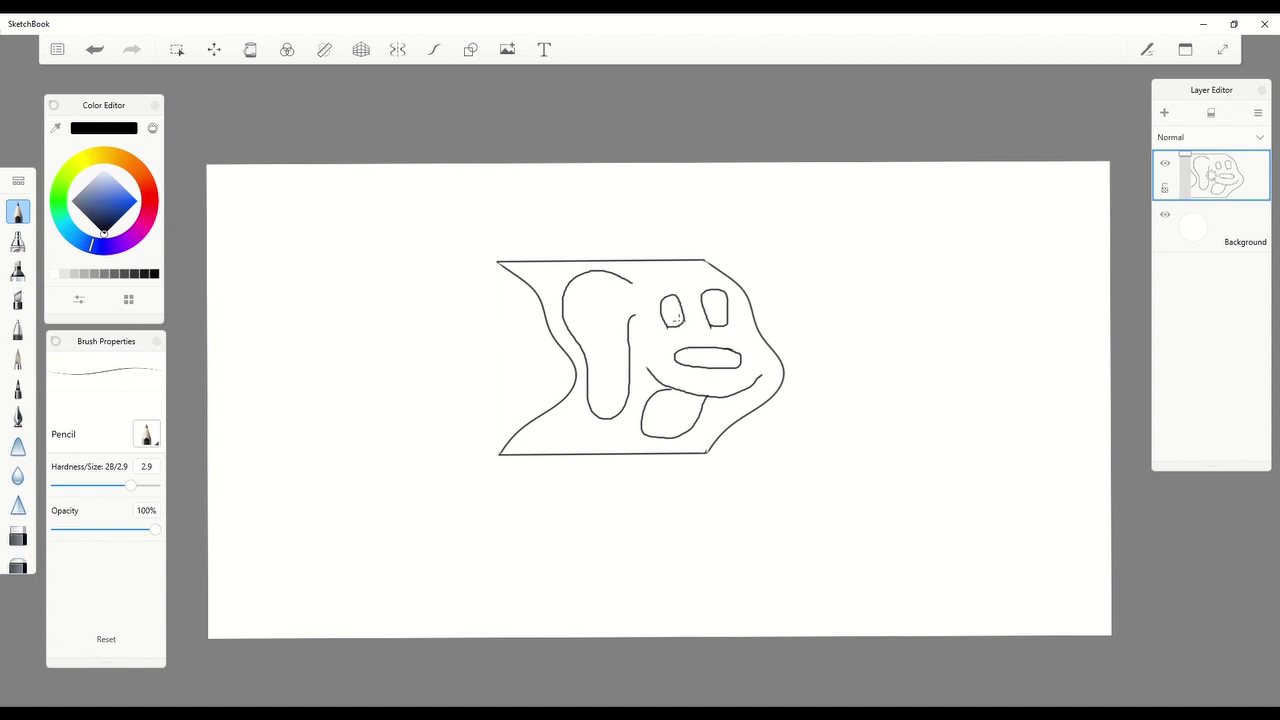
mouse_move(678, 312)
mouse_down()
mouse_move(666, 318)
mouse_move(712, 312)
mouse_move(726, 354)
mouse_move(656, 412)
mouse_up()
- On a new layer, airbrush the dog's head brown and its ear a darker greyish brown
click(1164, 113)
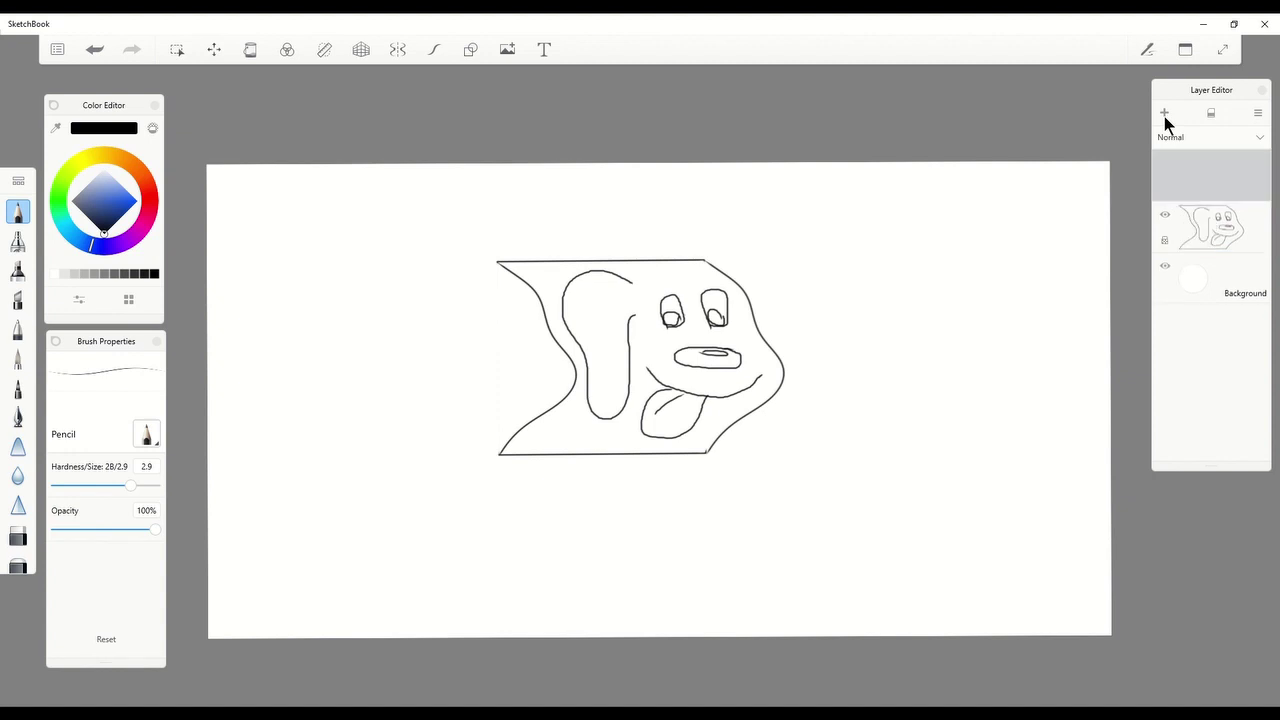
click(17, 243)
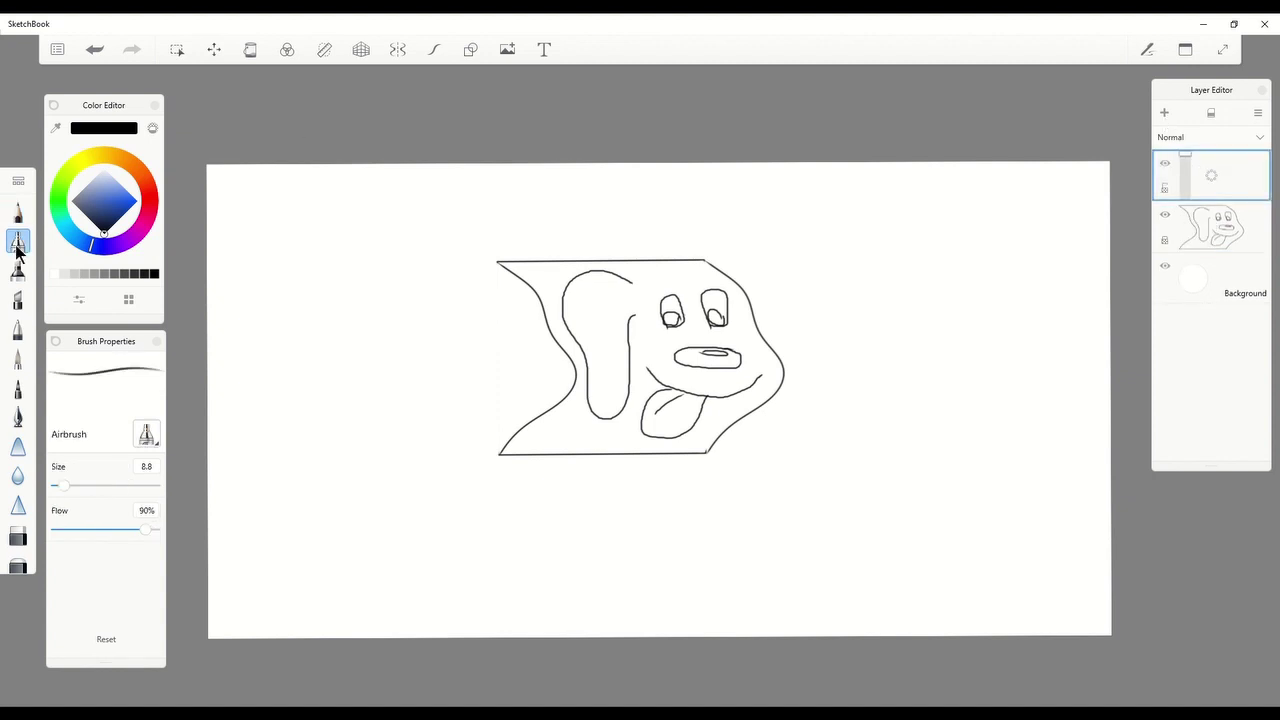
click(131, 166)
click(104, 213)
drag(104, 213, 100, 204)
drag(314, 376, 322, 412)
key(ctrl+z)
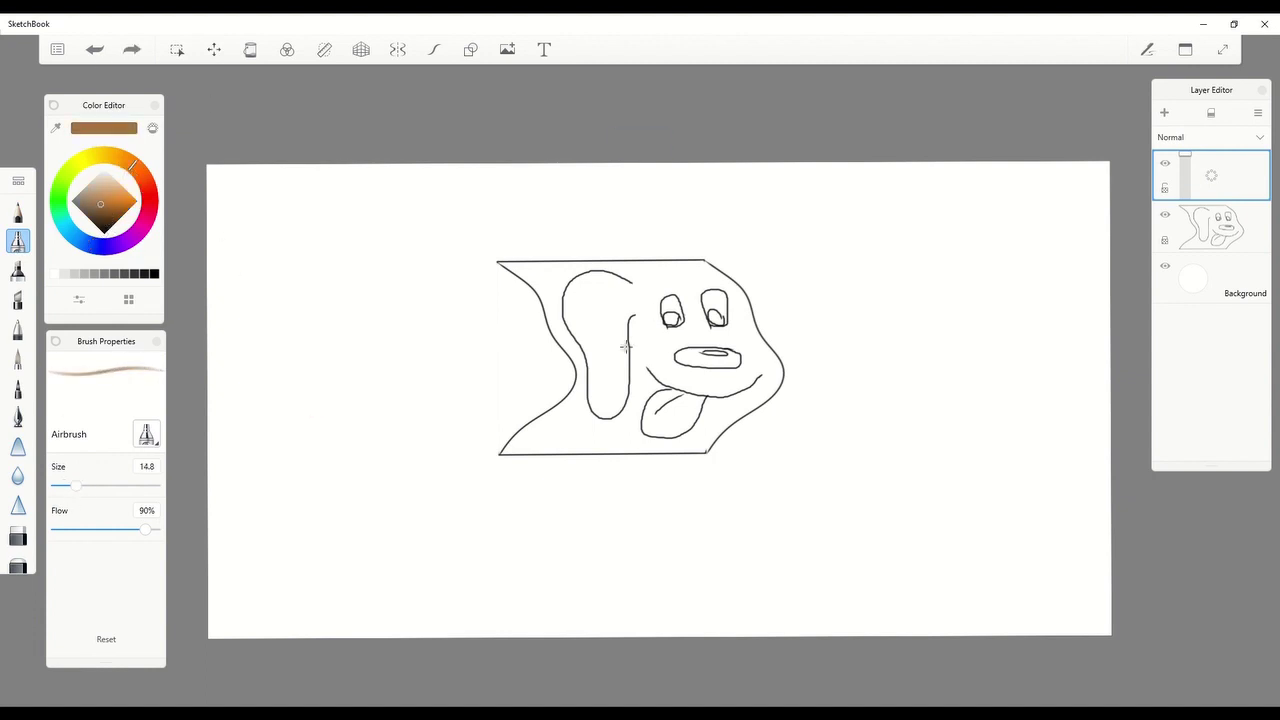
mouse_move(652, 322)
mouse_down()
mouse_move(628, 418)
mouse_move(575, 445)
mouse_move(520, 445)
mouse_move(575, 360)
mouse_move(524, 265)
mouse_move(640, 263)
mouse_move(718, 280)
mouse_move(772, 370)
mouse_move(669, 372)
mouse_move(660, 320)
mouse_move(700, 300)
mouse_move(625, 280)
mouse_move(722, 410)
mouse_move(655, 392)
mouse_move(545, 320)
mouse_move(600, 265)
mouse_move(750, 265)
mouse_up()
mouse_move(614, 297)
mouse_down()
mouse_move(578, 328)
mouse_move(614, 294)
mouse_move(627, 306)
mouse_move(593, 337)
mouse_move(603, 375)
mouse_move(620, 371)
mouse_move(597, 399)
mouse_move(623, 350)
mouse_move(619, 283)
mouse_move(614, 322)
mouse_move(614, 292)
mouse_move(590, 353)
mouse_move(619, 388)
mouse_move(619, 322)
mouse_move(591, 298)
mouse_move(666, 311)
mouse_move(716, 299)
mouse_move(682, 322)
mouse_up()
key(ctrl+z)
- Airbrush the eyes light blue, the nose black and the tongue pink
click(104, 168)
click(78, 238)
mouse_move(710, 316)
mouse_down()
mouse_move(720, 322)
mouse_move(703, 360)
mouse_move(730, 360)
mouse_up()
click(103, 228)
click(145, 228)
click(110, 181)
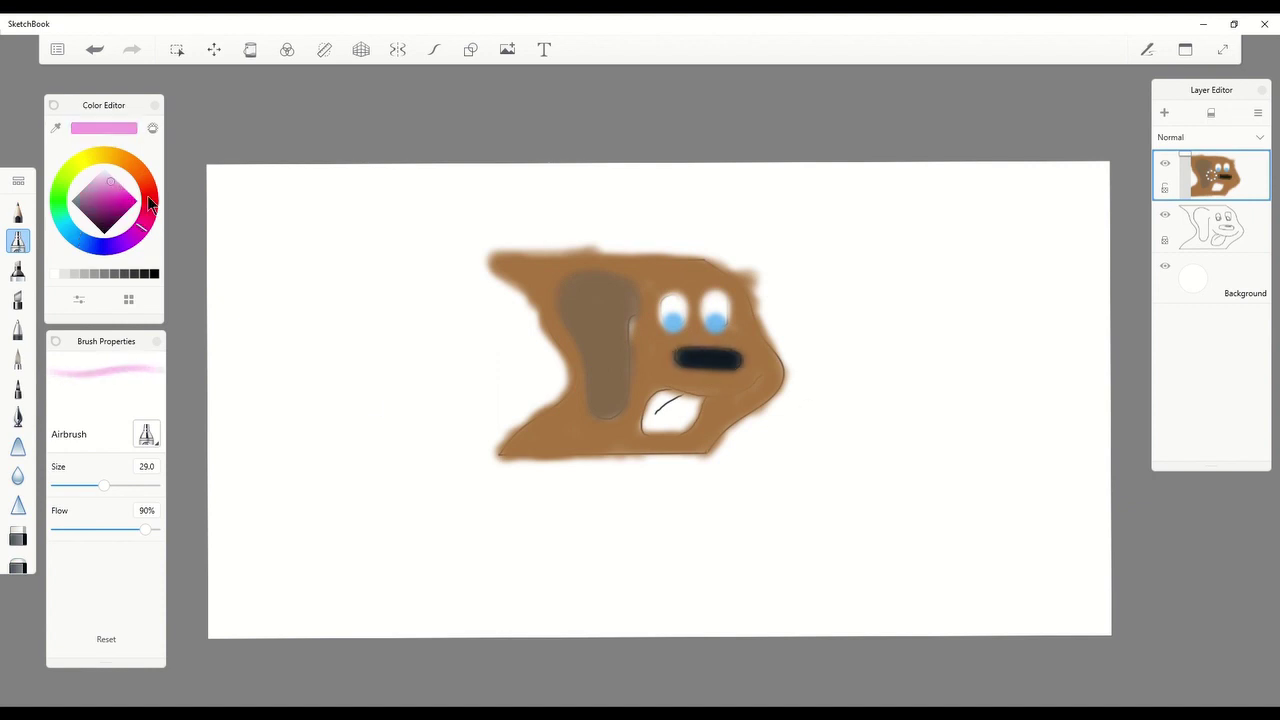
mouse_move(668, 400)
mouse_down()
mouse_move(650, 431)
mouse_move(702, 400)
mouse_up()
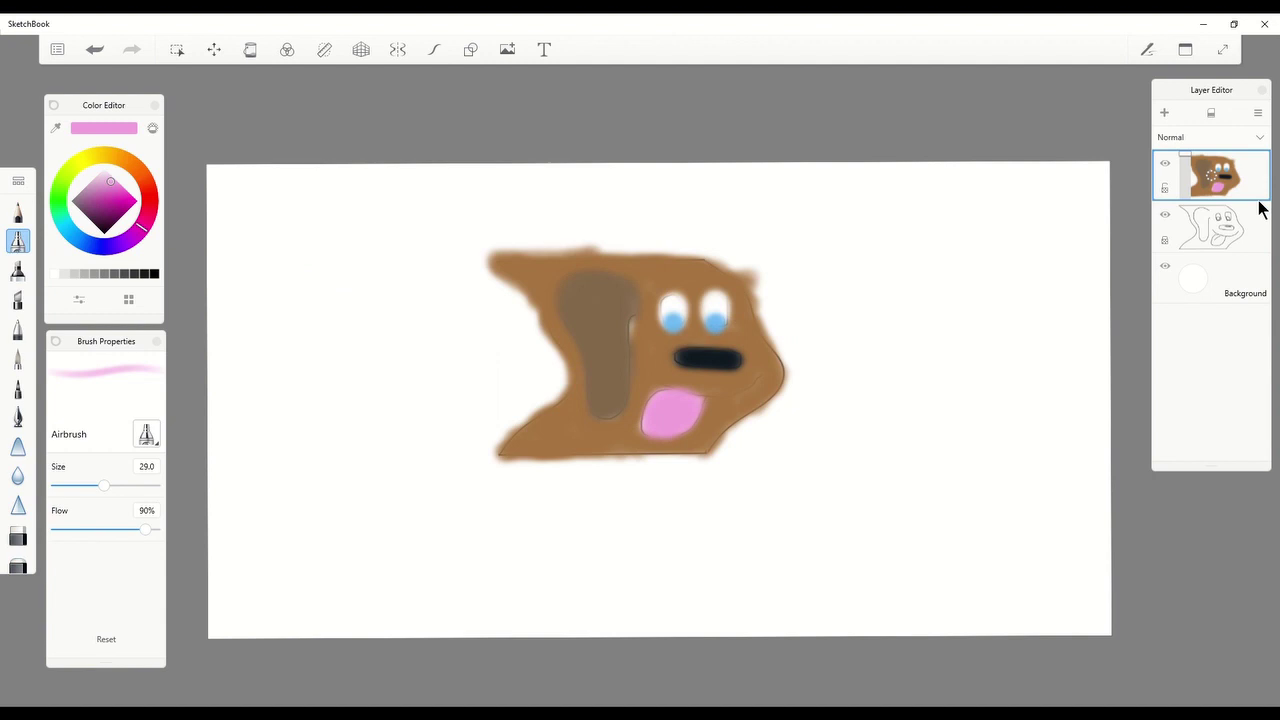
- Move the colour layer below the line-art layer and switch to the Hard Eraser
drag(1251, 183, 1247, 220)
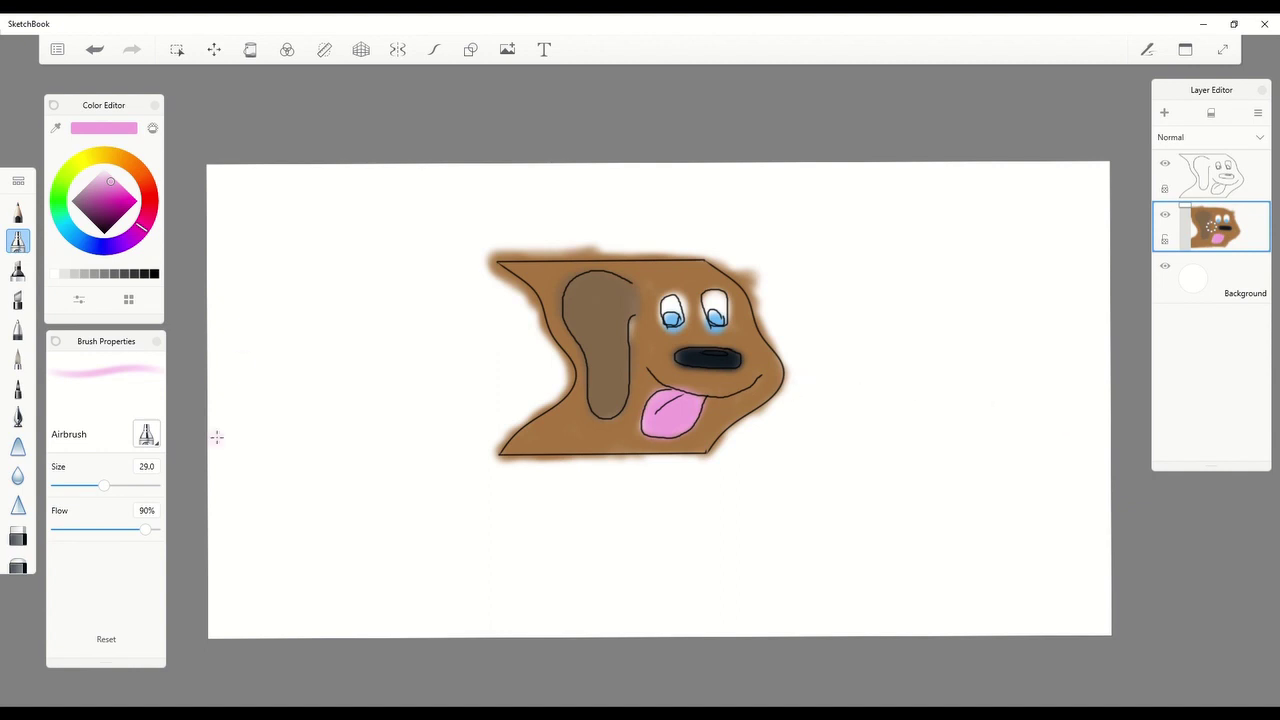
click(18, 536)
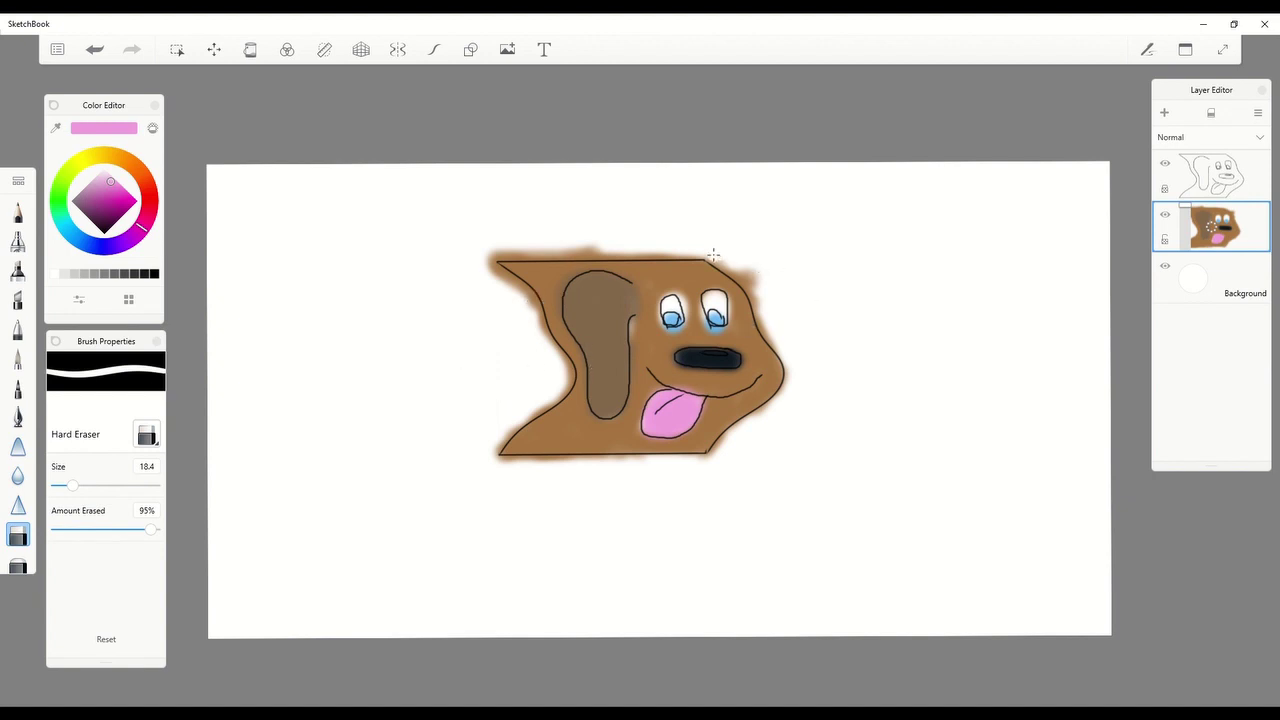
- Erase the brown airbrush overspray around the tile's top-right, right, bottom and left edges, undoing one bad stroke
mouse_move(710, 255)
mouse_down()
mouse_move(758, 284)
mouse_move(751, 263)
mouse_move(731, 270)
mouse_move(794, 372)
mouse_up()
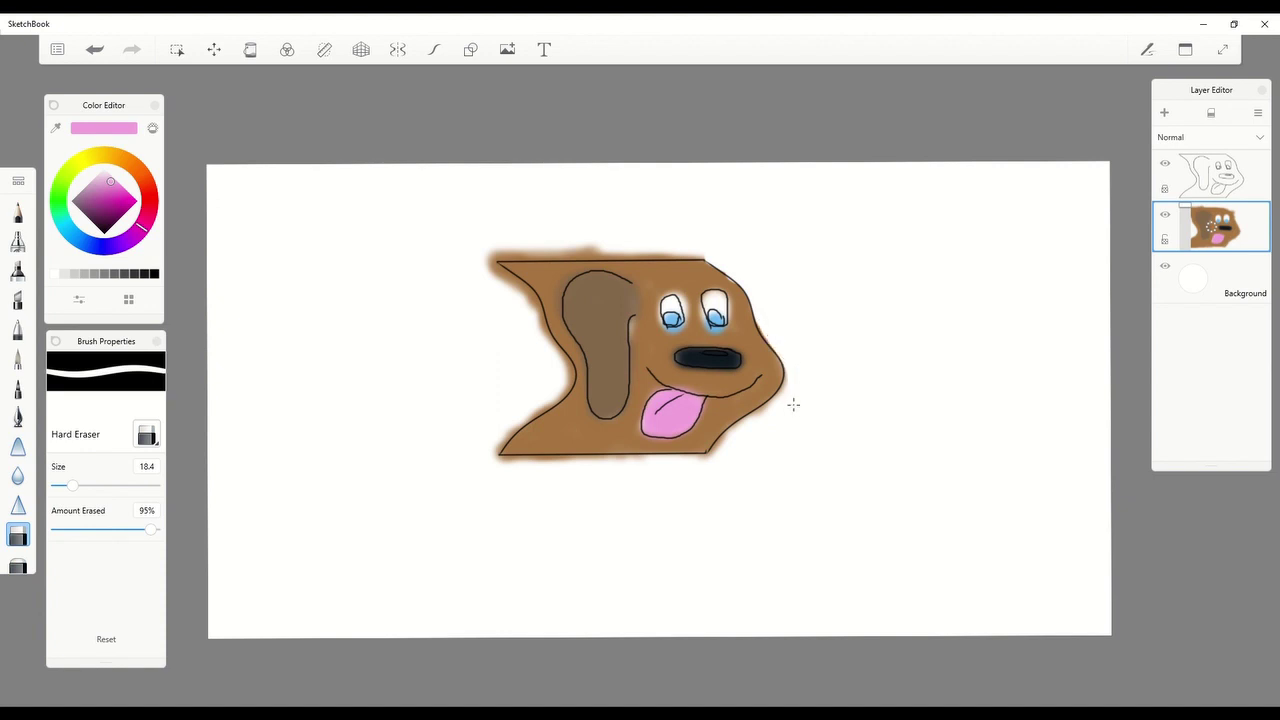
scroll(793, 400, up, 5)
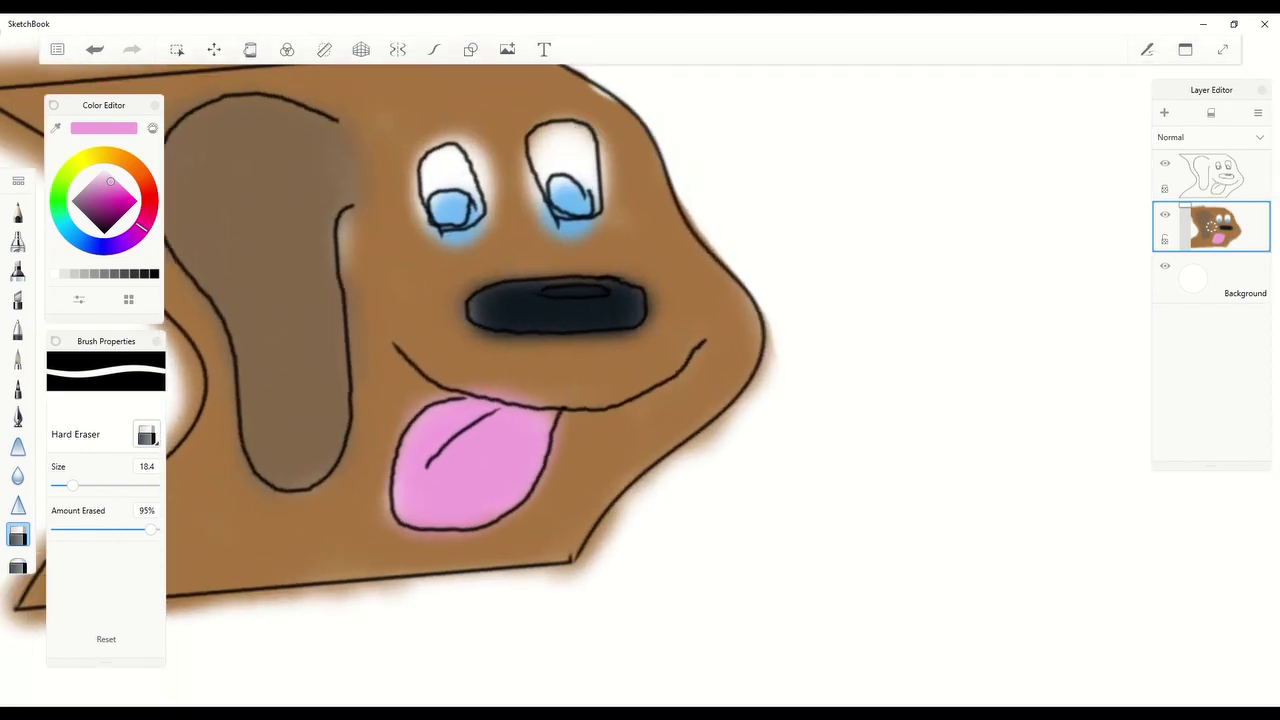
mouse_move(766, 310)
mouse_down()
mouse_move(780, 343)
mouse_move(757, 400)
mouse_move(578, 581)
mouse_up()
key(ctrl+z)
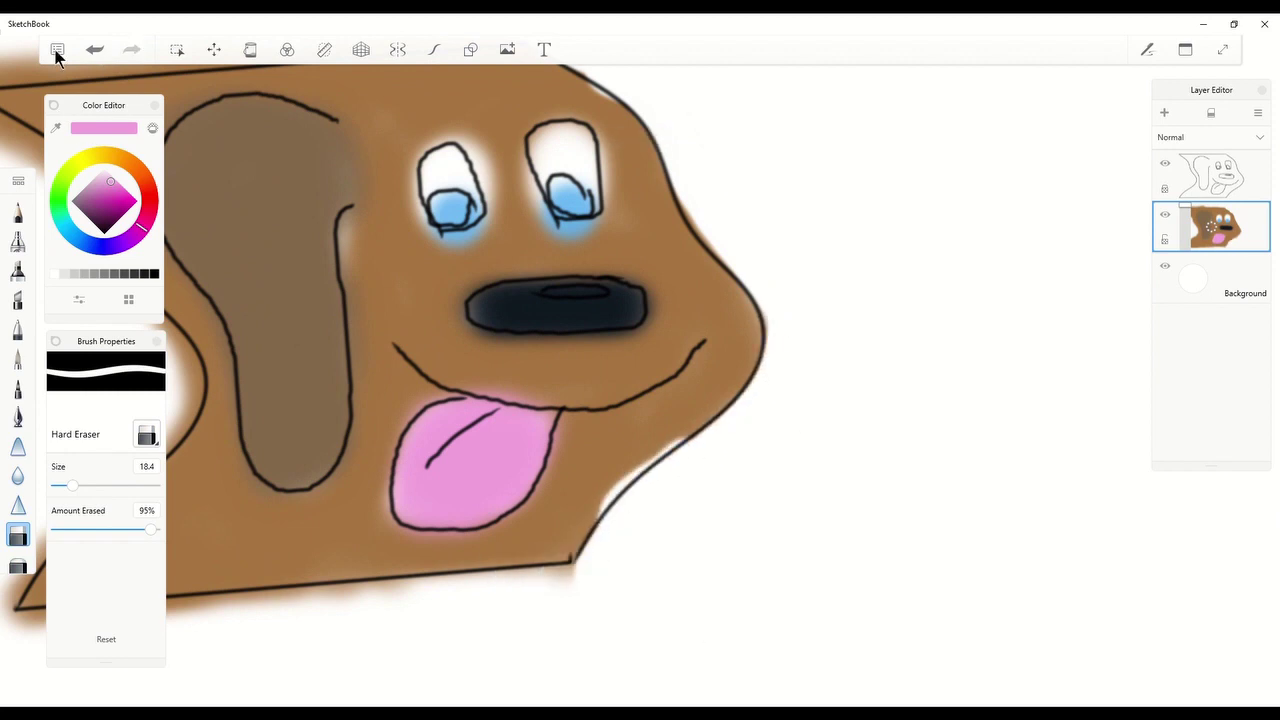
scroll(669, 481, down, 2)
mouse_move(780, 466)
mouse_down()
mouse_move(330, 520)
mouse_move(465, 345)
mouse_move(272, 100)
mouse_move(445, 285)
mouse_up()
scroll(630, 552, down, 1)
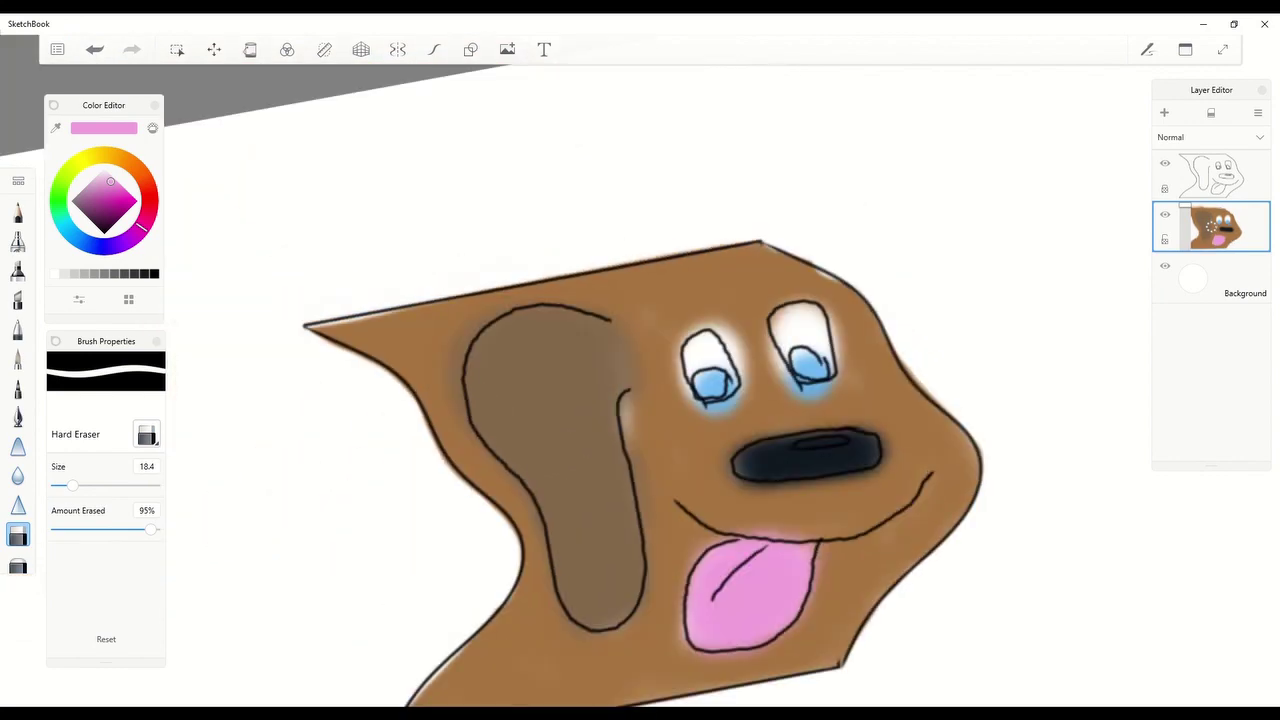
scroll(630, 552, down, 2)
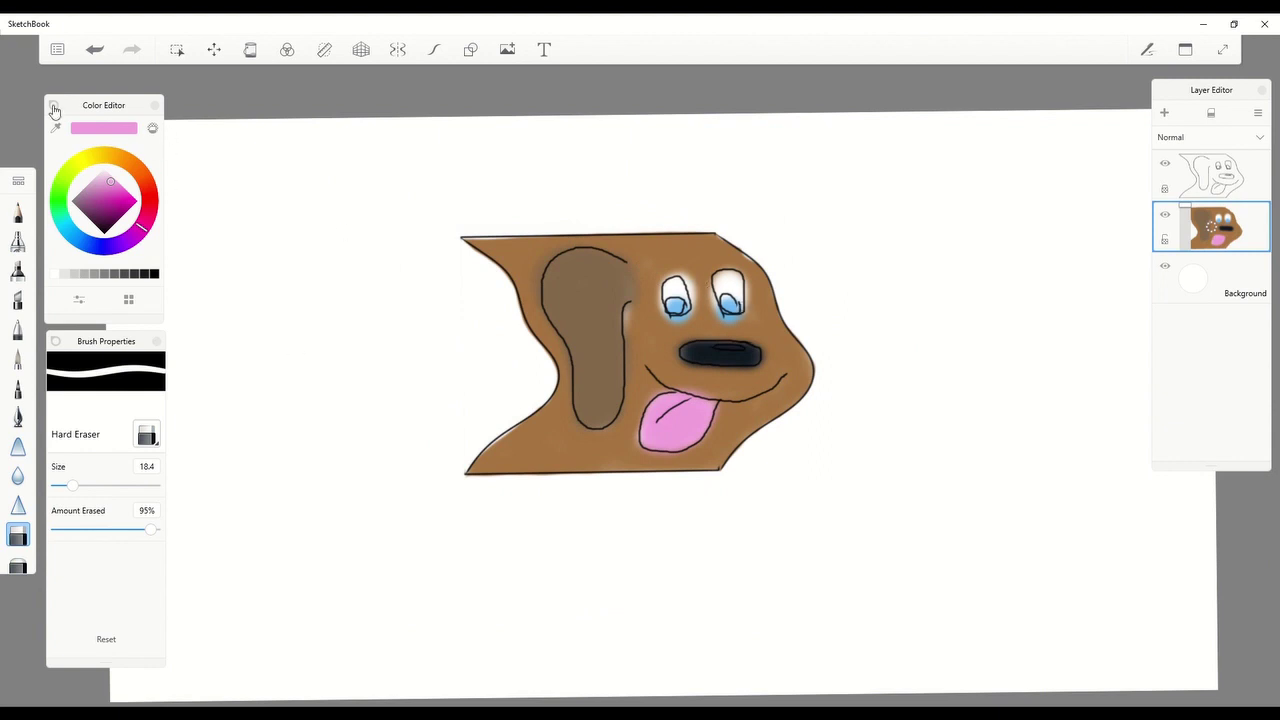
- Airbrush brown over the blue glow around the eyes and soften the dark glow around the nose
click(18, 241)
scroll(705, 256, up, 3)
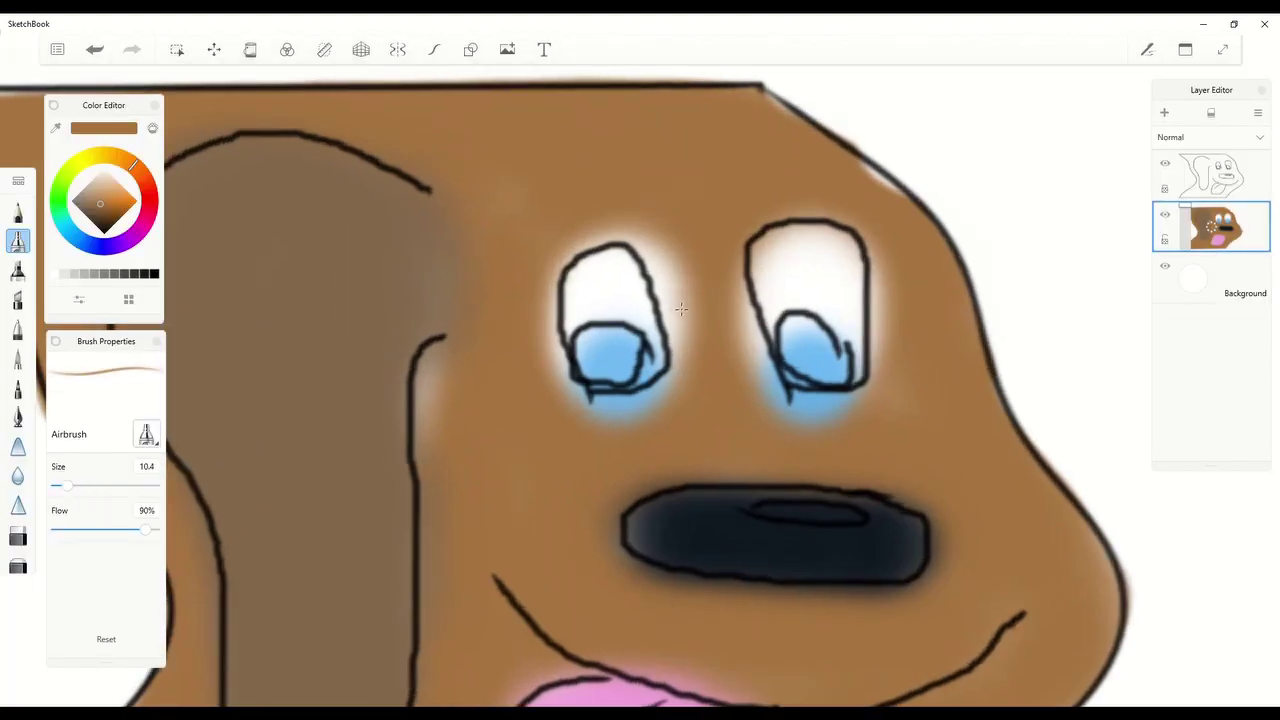
mouse_move(686, 393)
mouse_down()
mouse_move(556, 395)
mouse_move(740, 290)
mouse_move(875, 400)
mouse_move(874, 191)
mouse_move(660, 340)
mouse_move(570, 385)
mouse_move(430, 400)
mouse_up()
scroll(462, 442, down, 3)
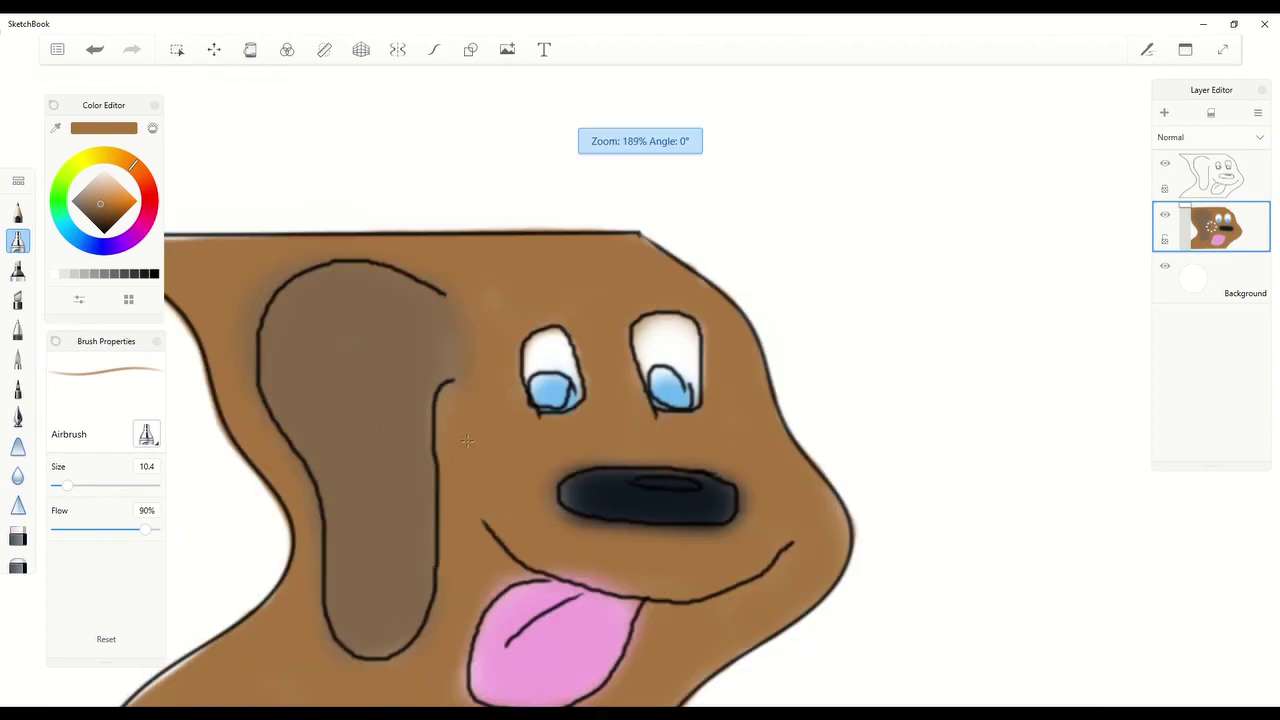
mouse_move(745, 480)
mouse_down()
mouse_move(700, 535)
mouse_move(560, 470)
mouse_move(708, 548)
mouse_up()
scroll(708, 548, down, 2)
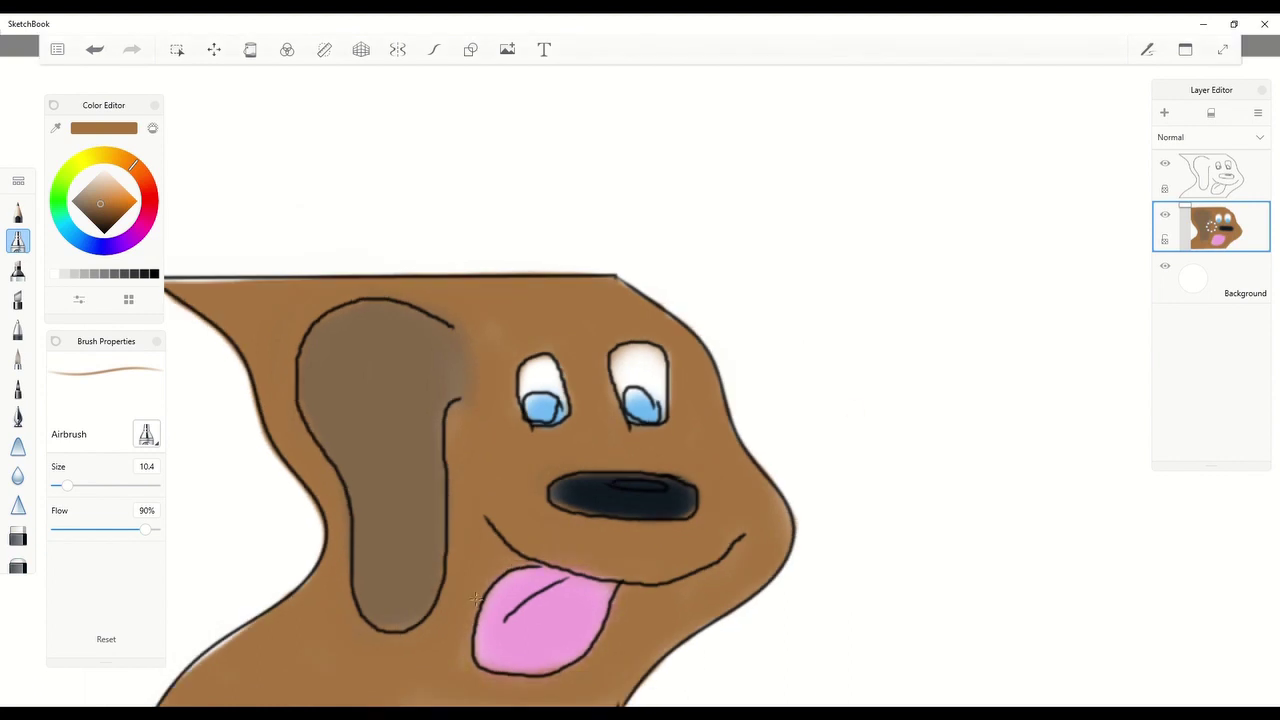
scroll(607, 266, down, 2)
- Undo the last stroke, then airbrush black pupils into both eyes on the colour layer
click(1228, 192)
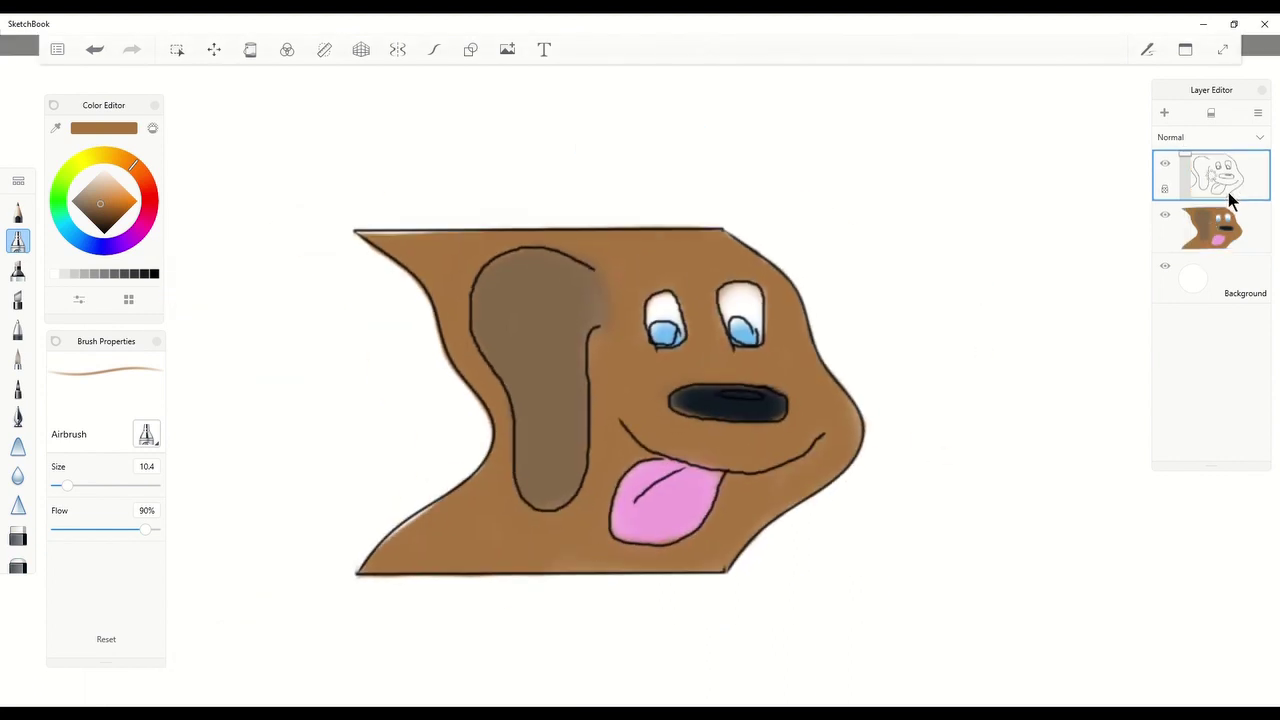
key(ctrl+z)
click(1258, 236)
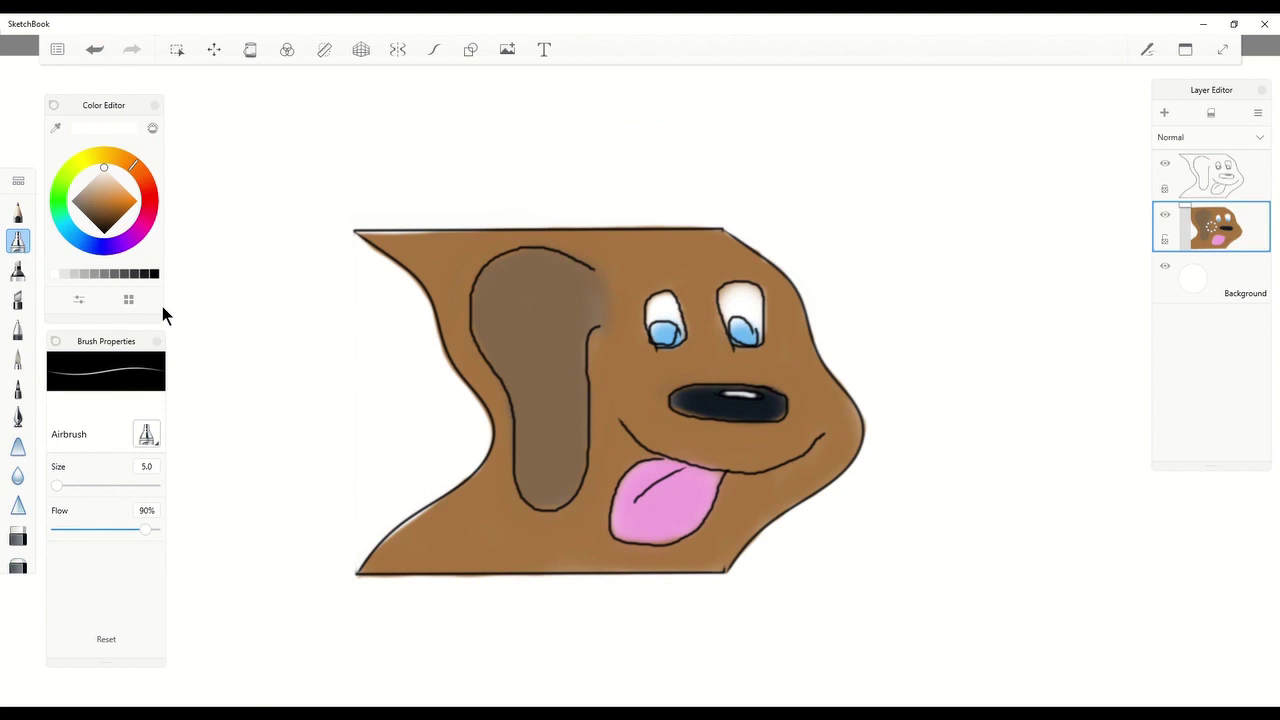
click(153, 273)
mouse_move(660, 332)
mouse_down()
mouse_move(676, 346)
mouse_move(756, 346)
mouse_move(674, 346)
mouse_up()
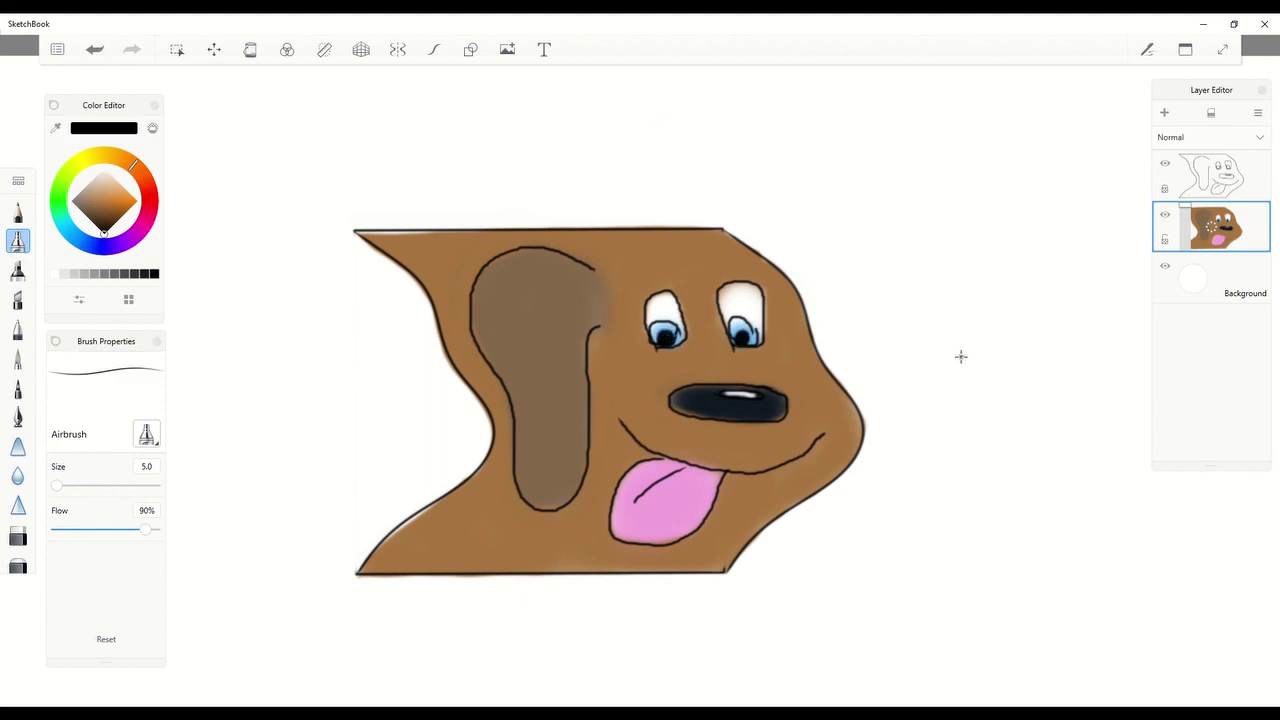
- Merge the line-art layer into the colour layer and add an empty layer above the dog tile
click(1248, 183)
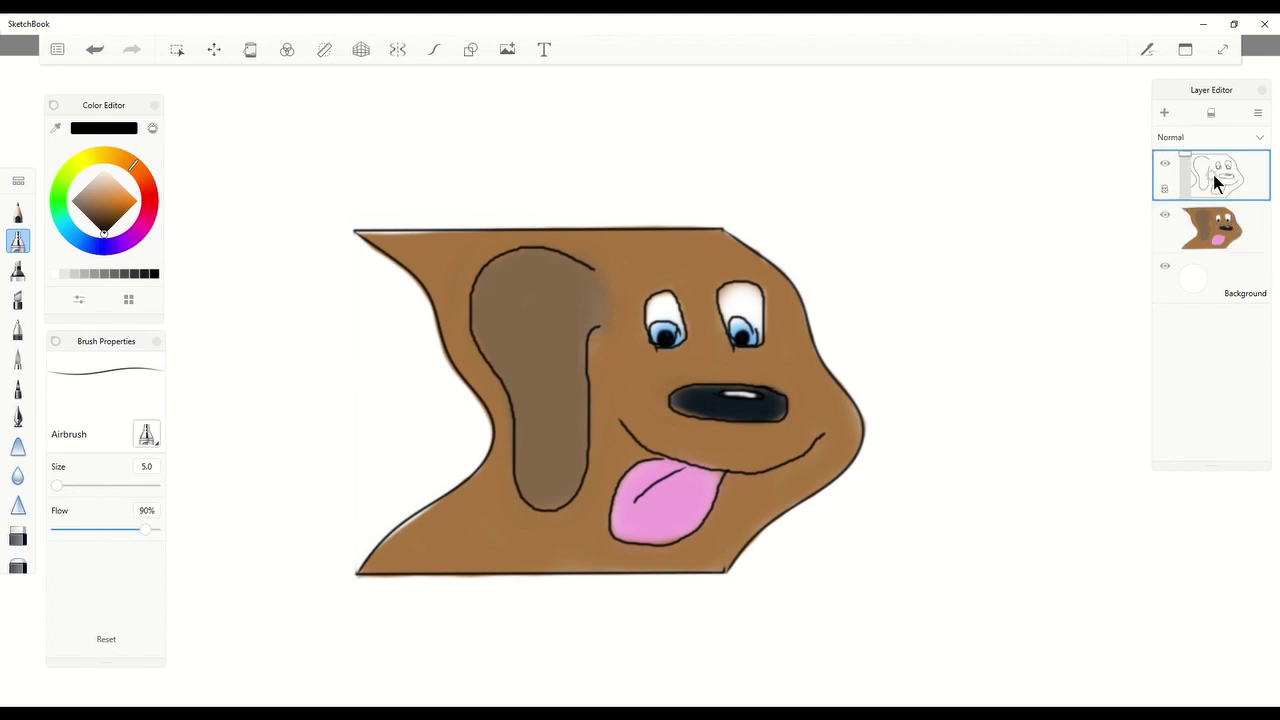
click(1217, 183)
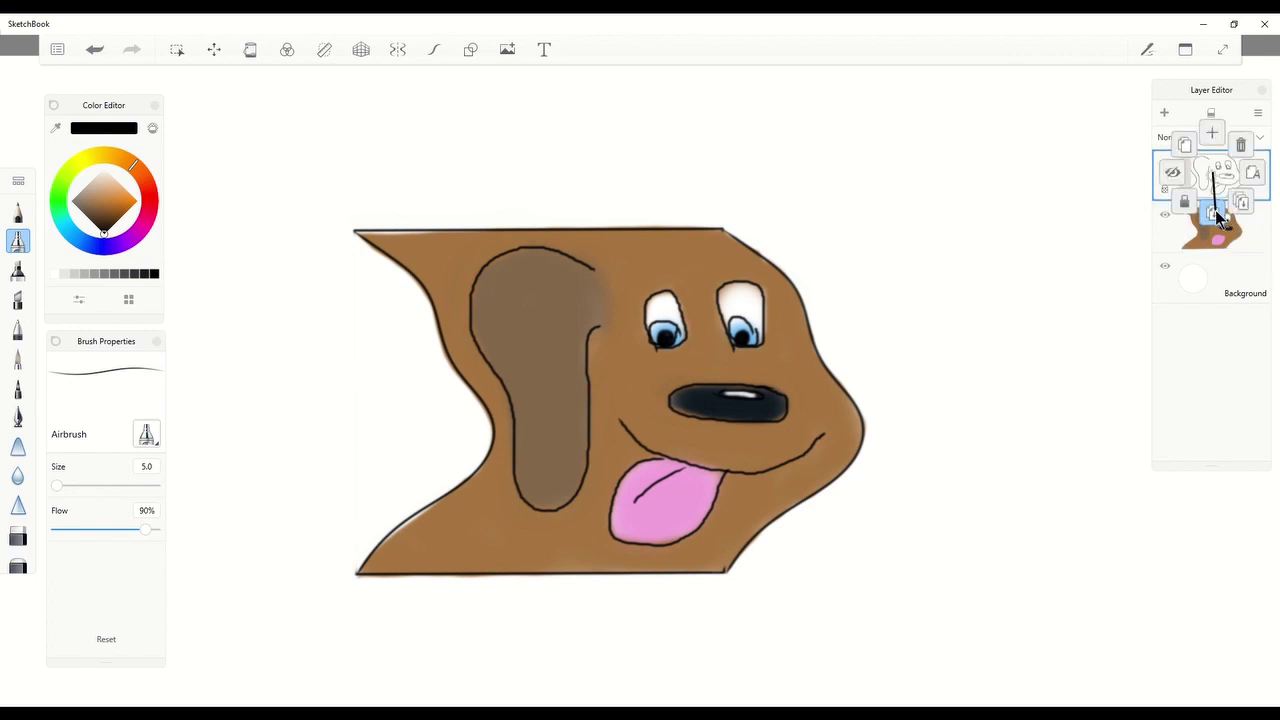
click(1217, 214)
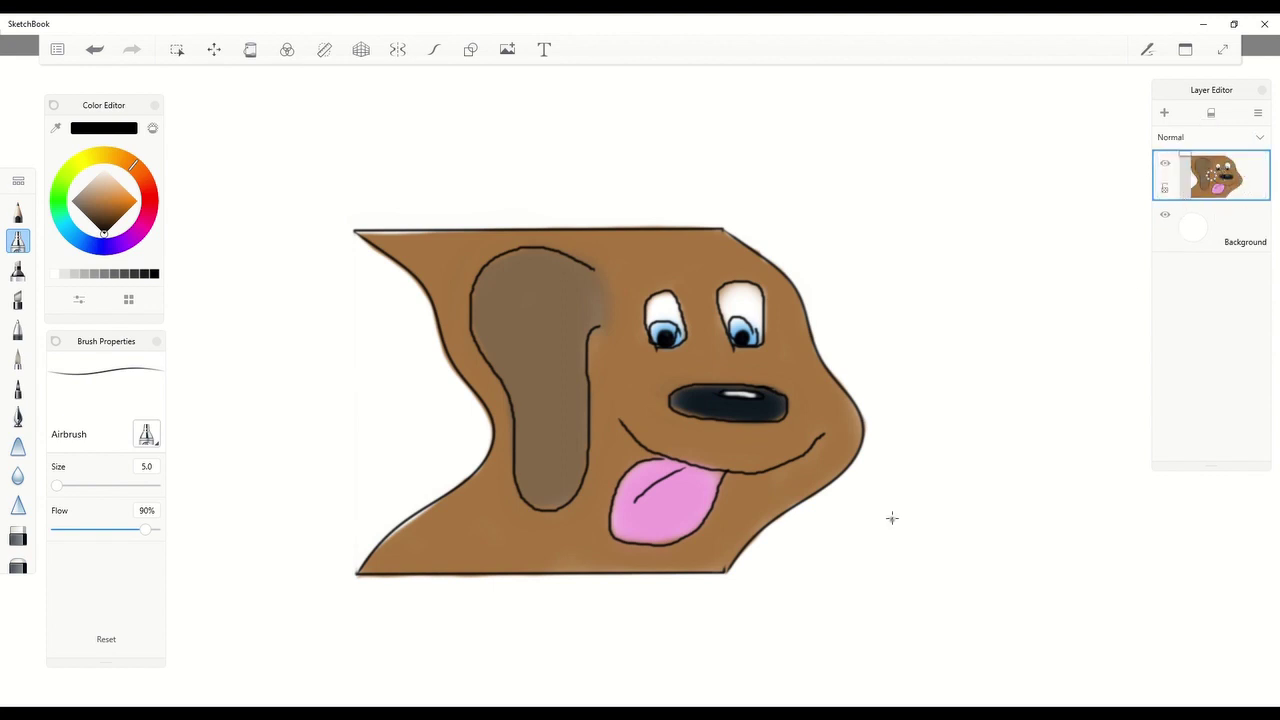
scroll(610, 400, down, 5)
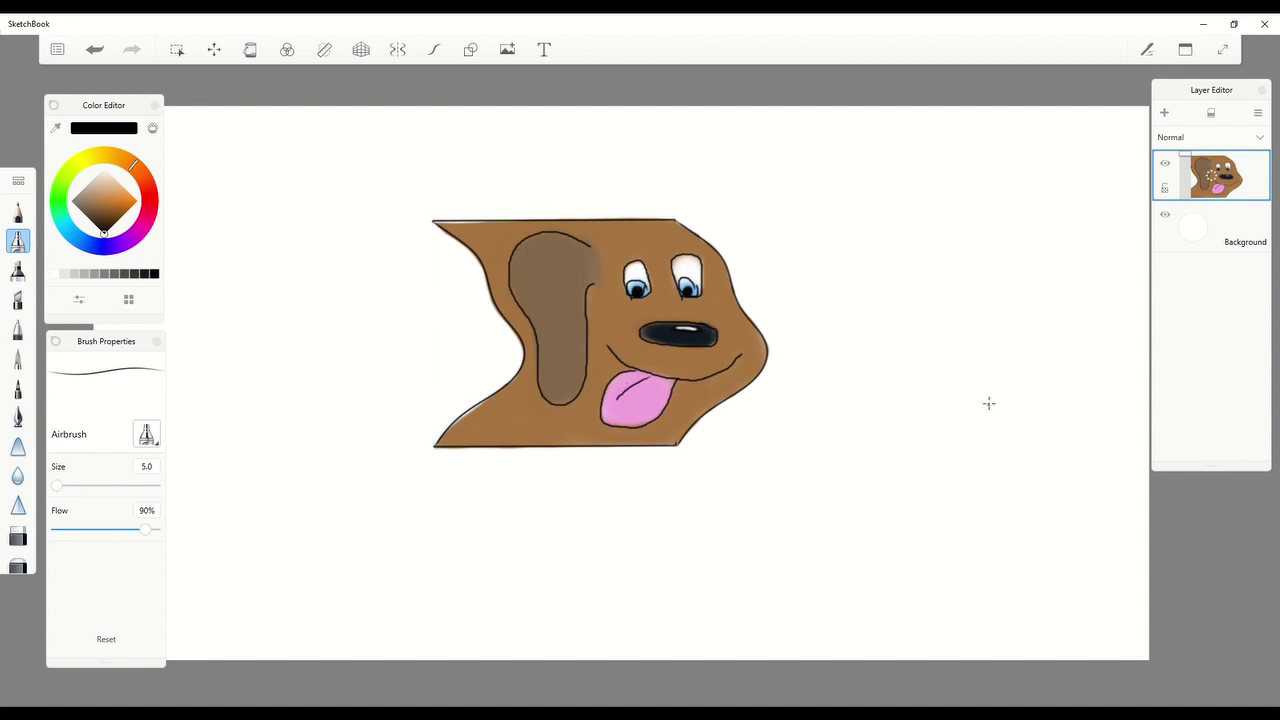
scroll(988, 404, down, 2)
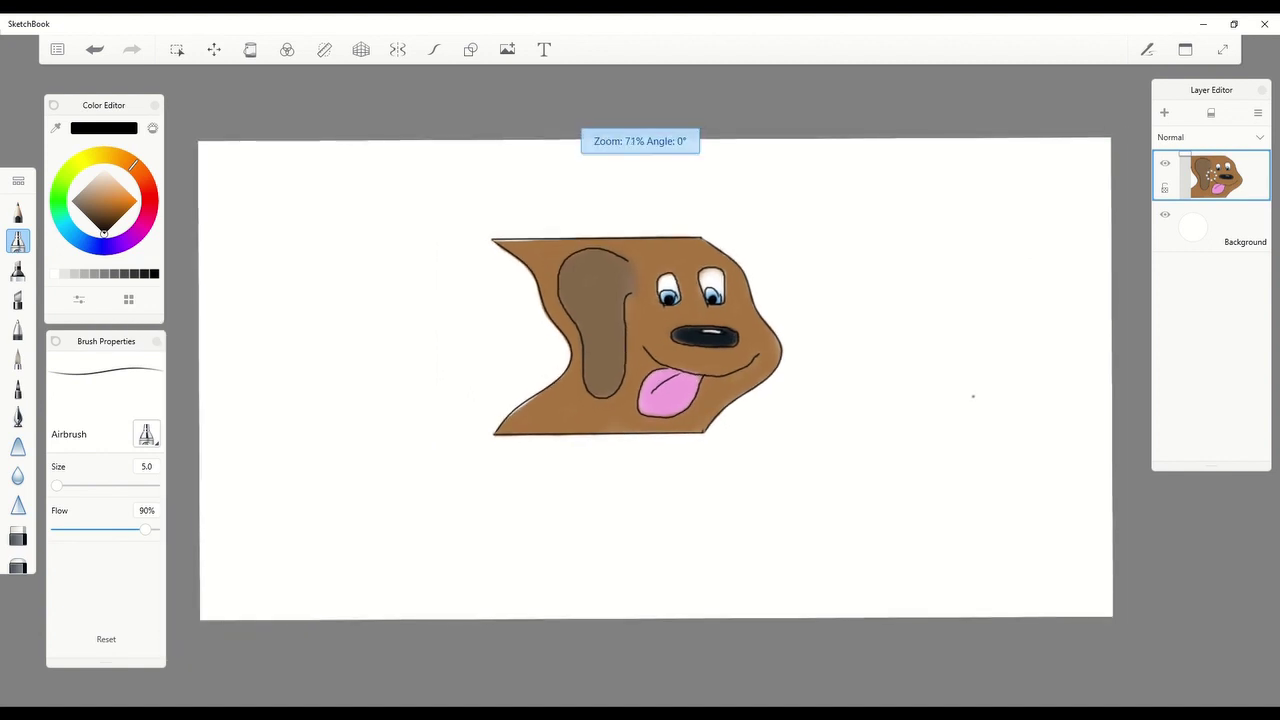
key(ctrl+v)
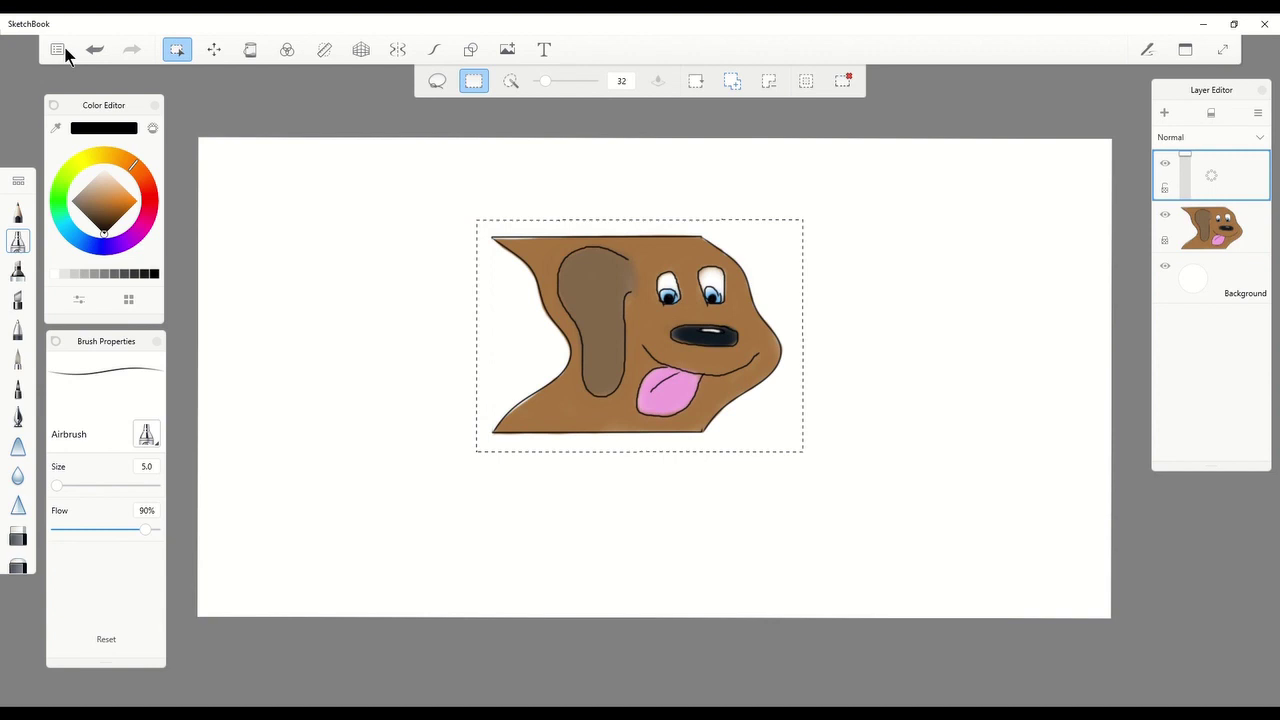
- Save the sketch and select the layer holding the dog
click(57, 49)
click(101, 155)
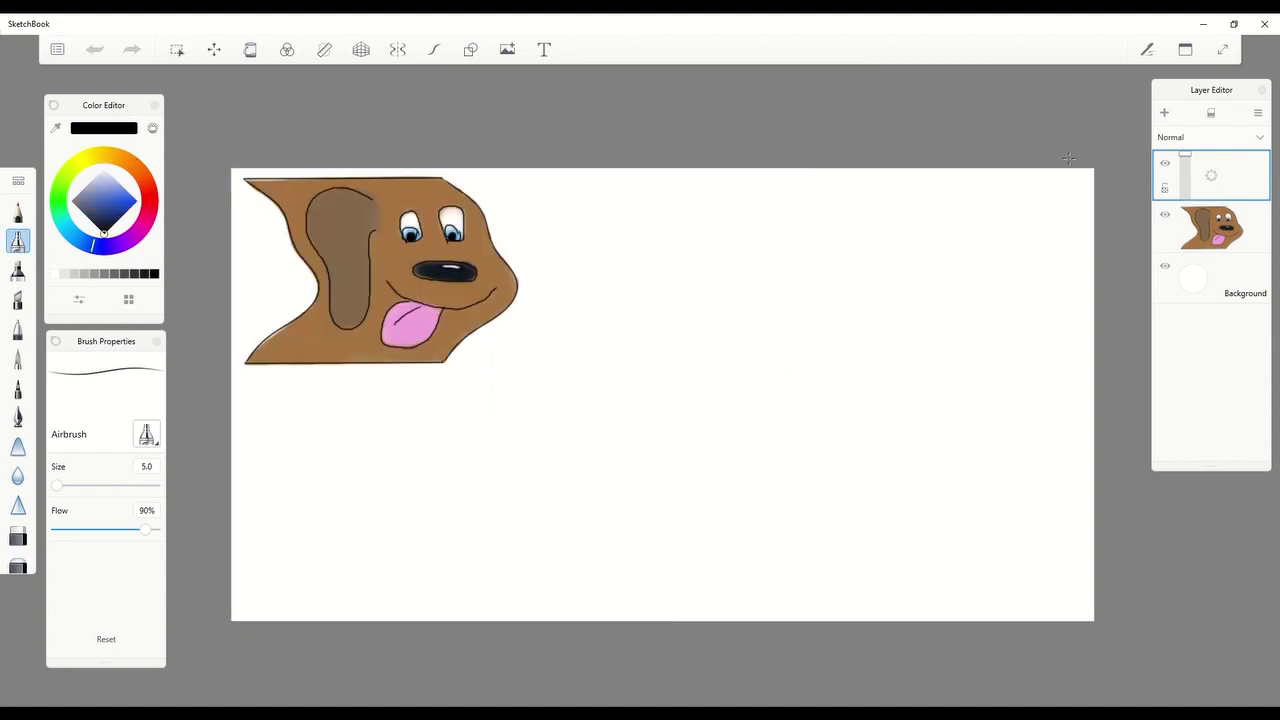
click(1263, 242)
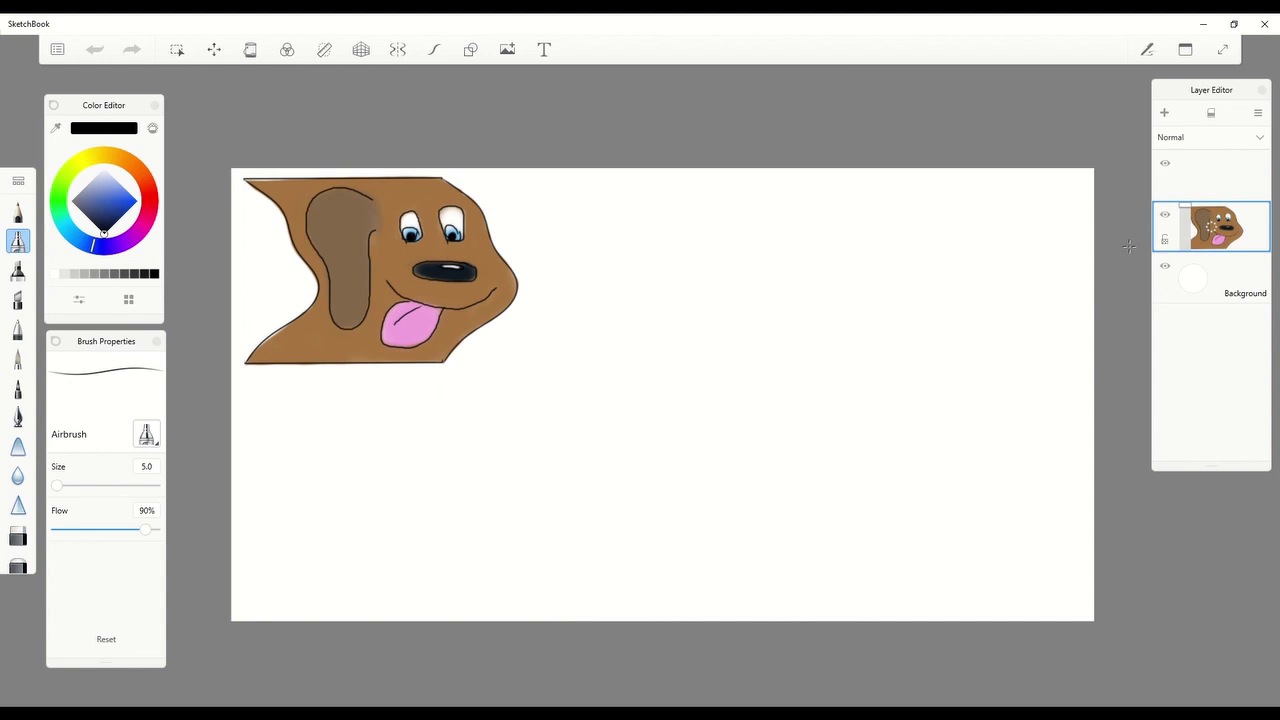
- Copy the whole dog tile with a rectangle selection, then select the empty top layer
click(176, 50)
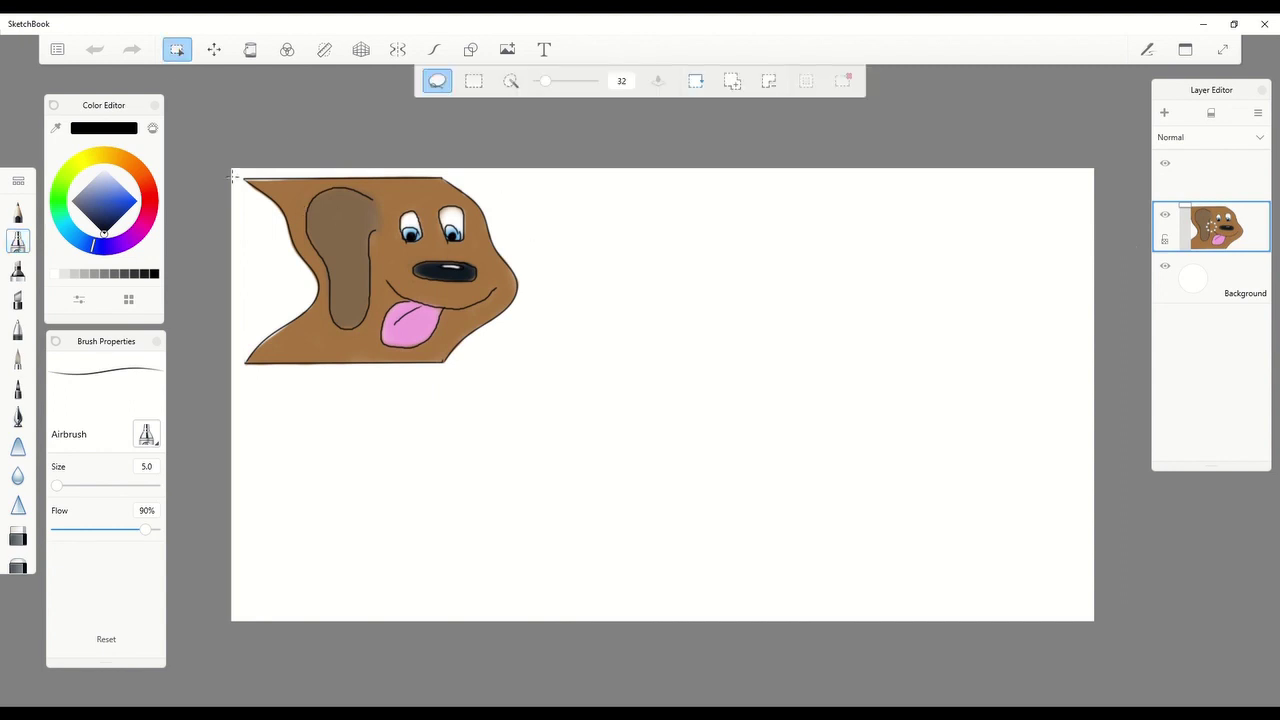
drag(234, 173, 470, 216)
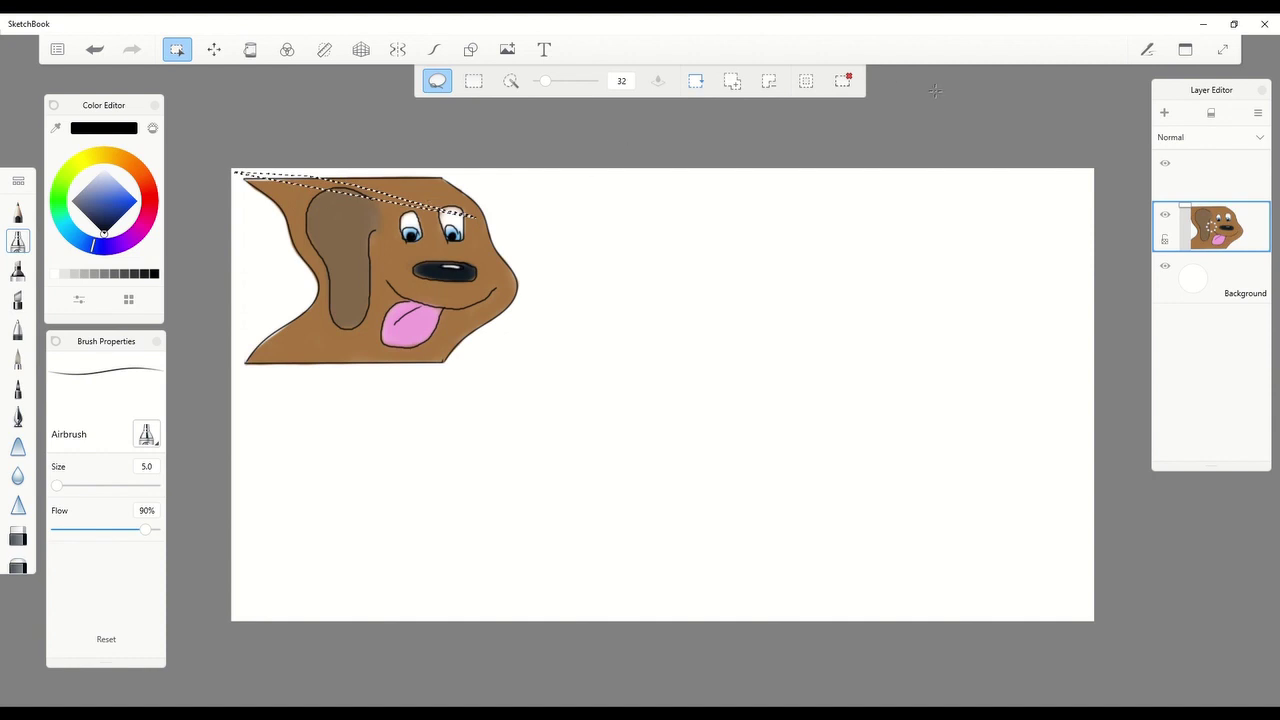
click(846, 83)
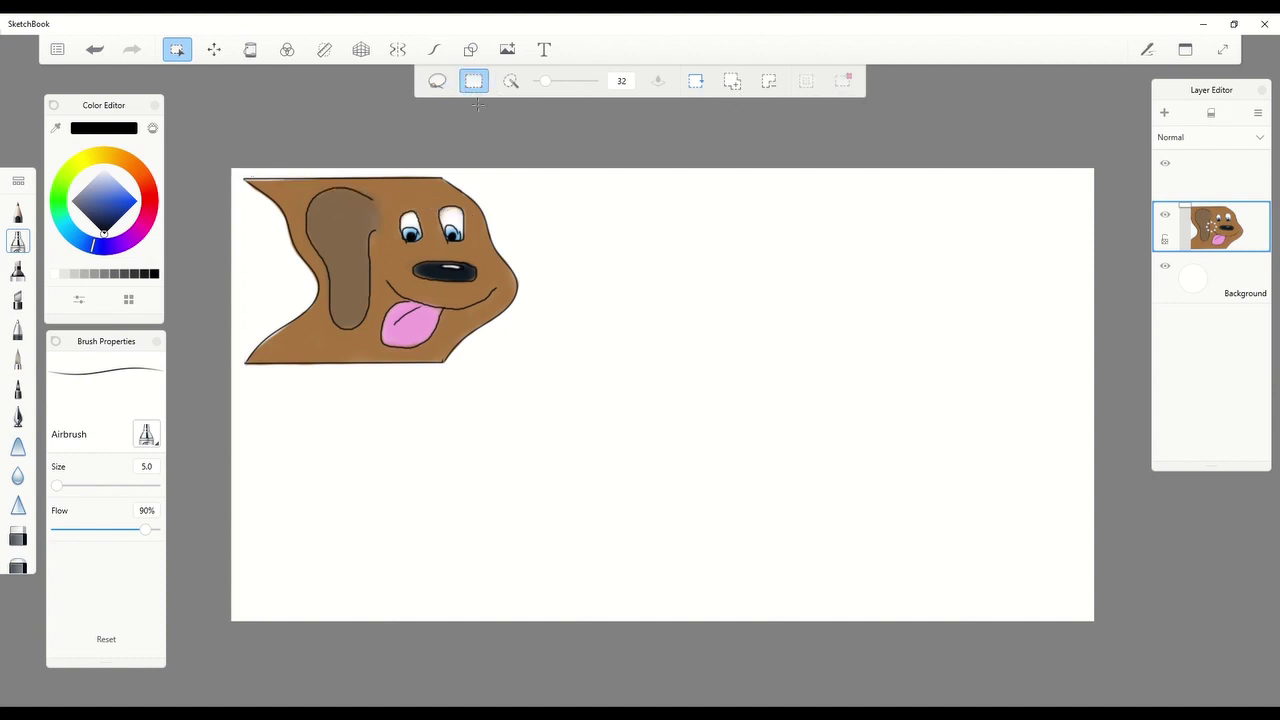
drag(238, 171, 525, 373)
key(ctrl+c)
click(172, 50)
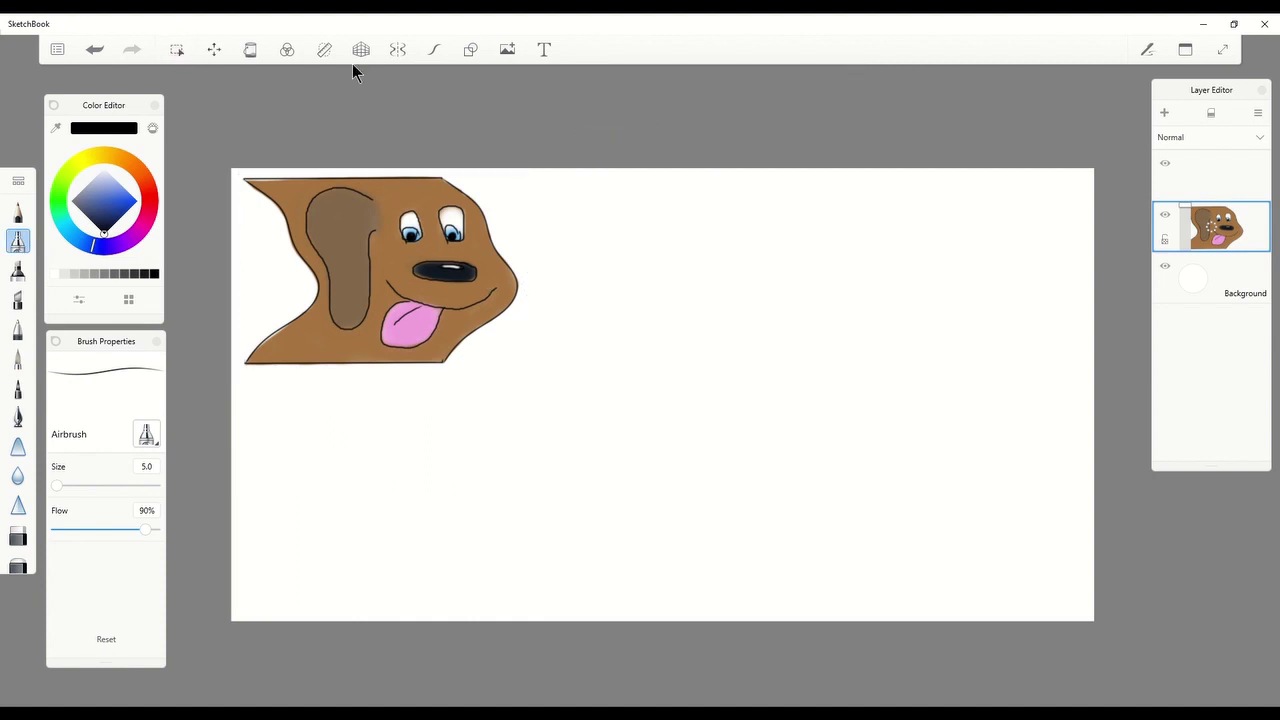
click(1213, 178)
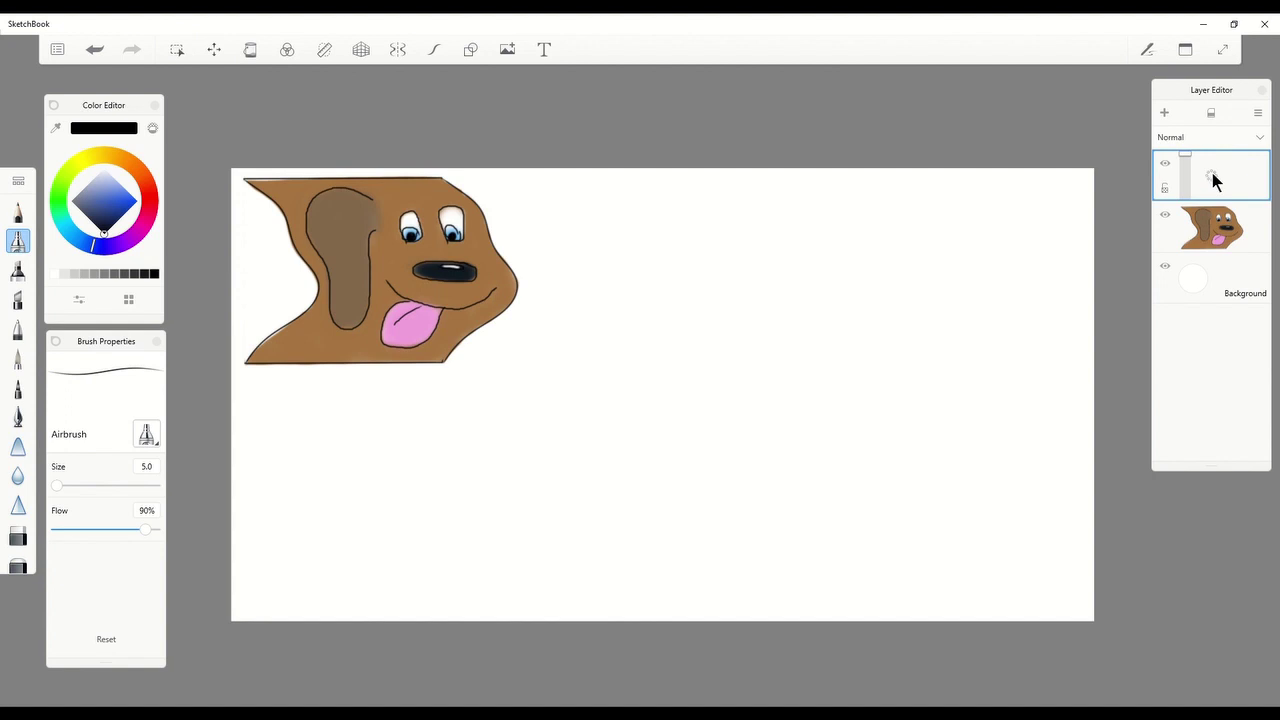
- Paste the dog tile and slide the copy right until it interlocks with the original's right edge
key(ctrl+v)
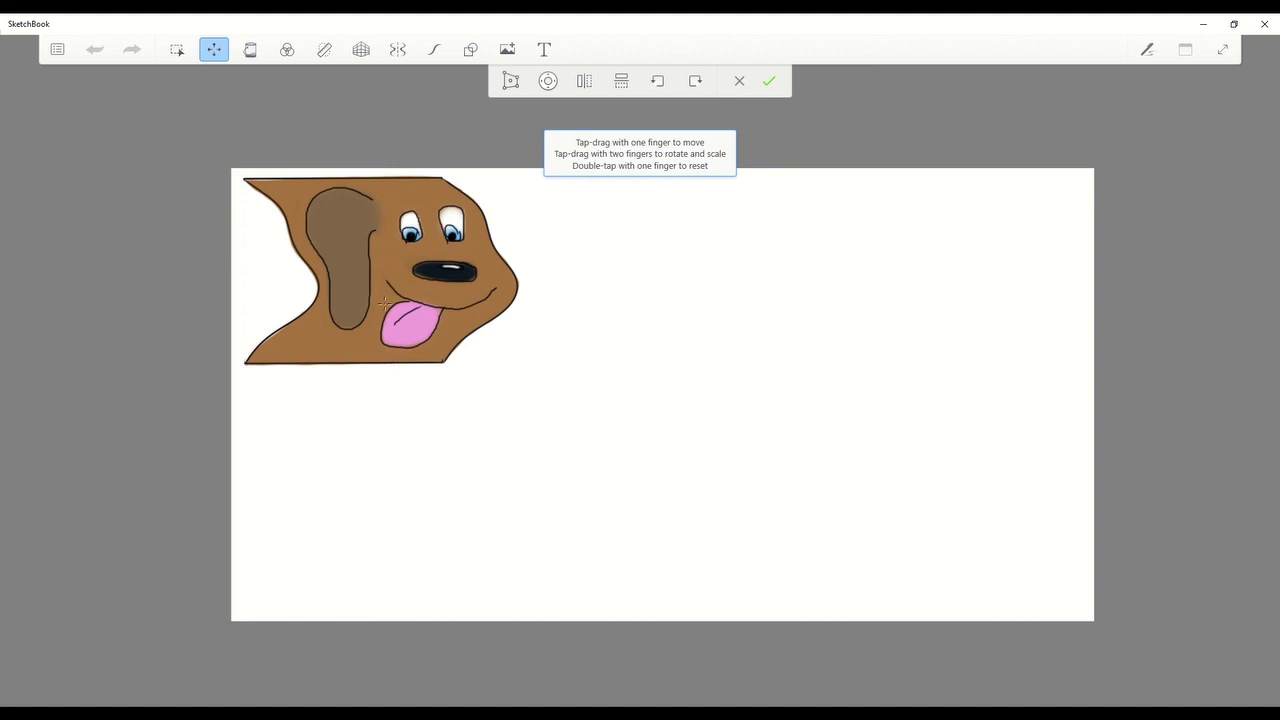
drag(354, 267, 575, 291)
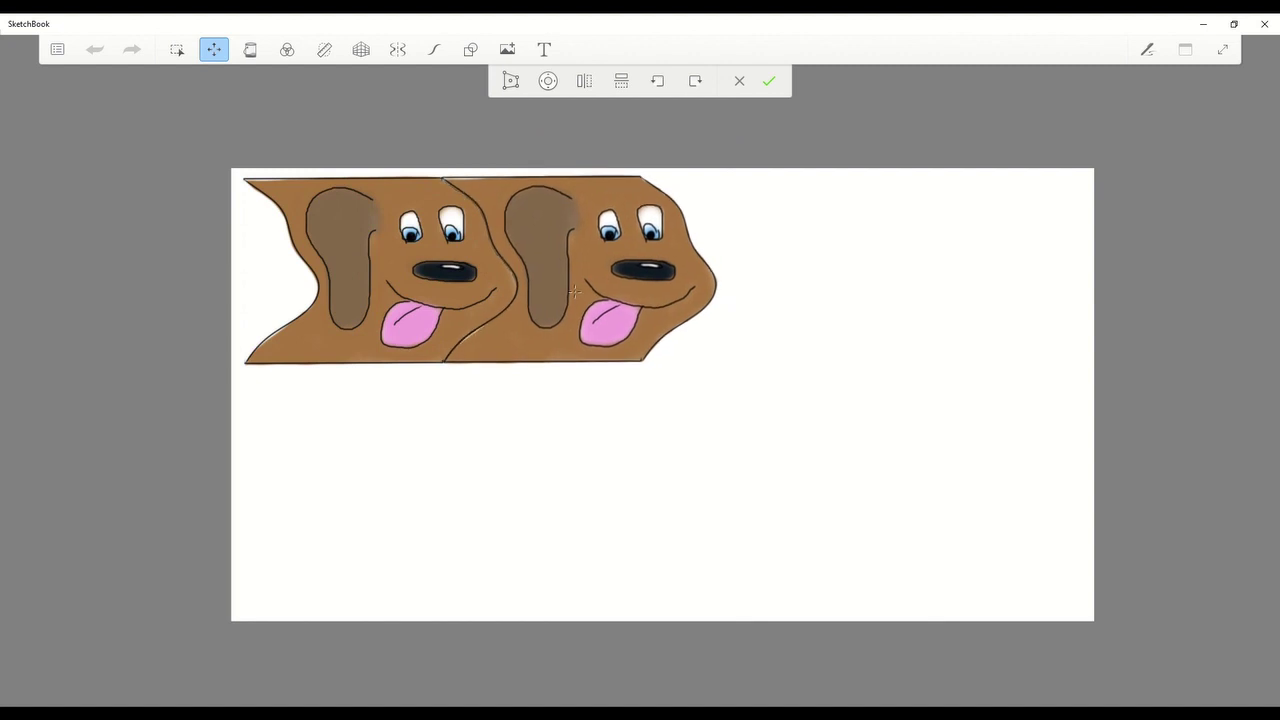
drag(575, 291, 575, 291)
click(768, 83)
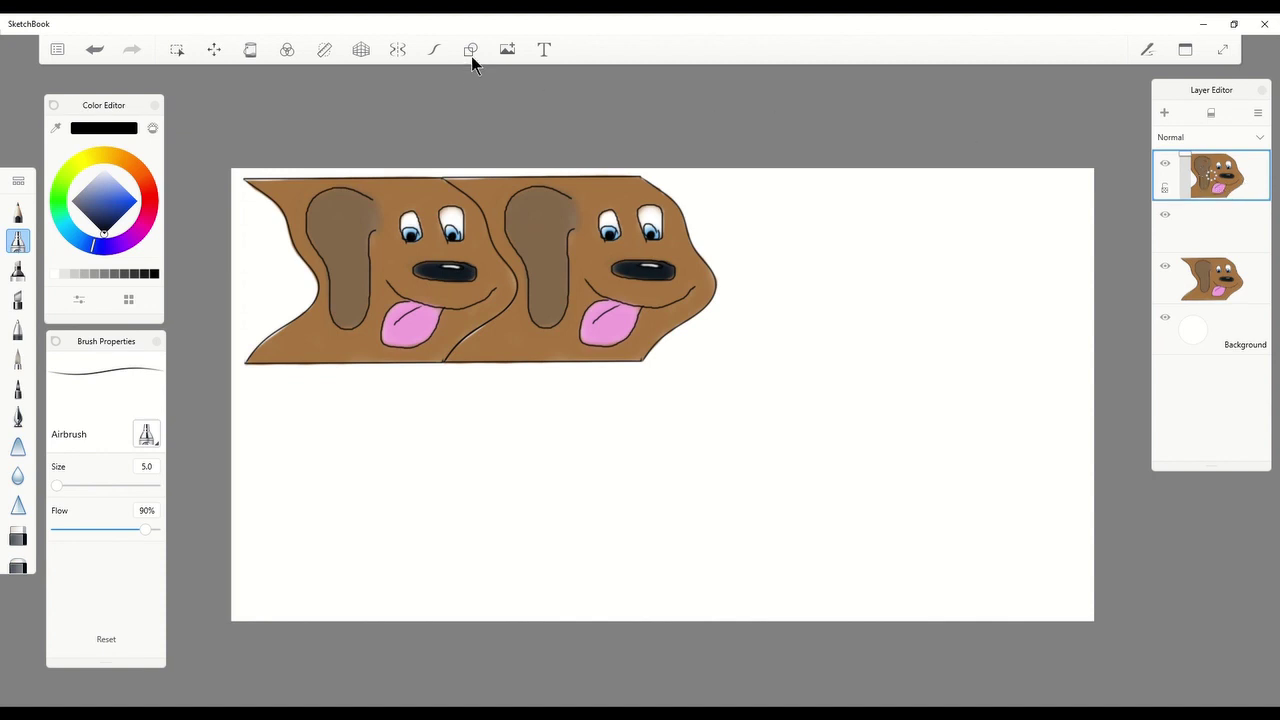
click(287, 51)
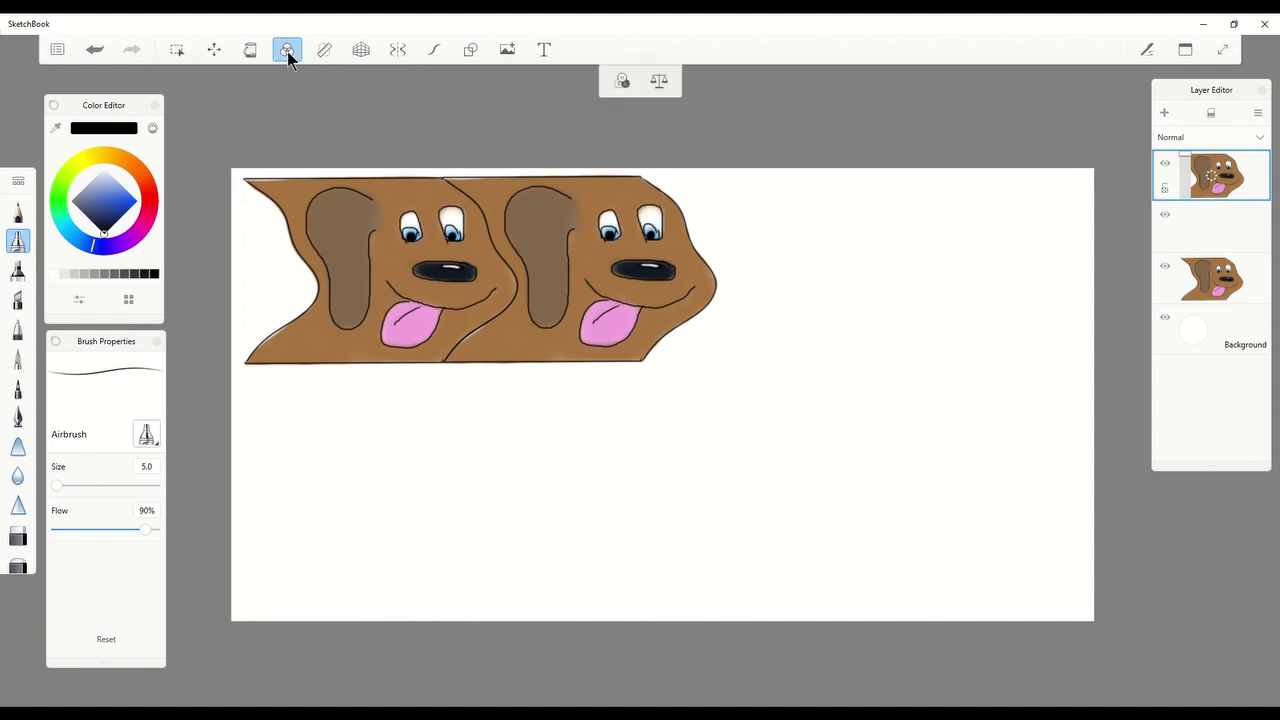
click(658, 84)
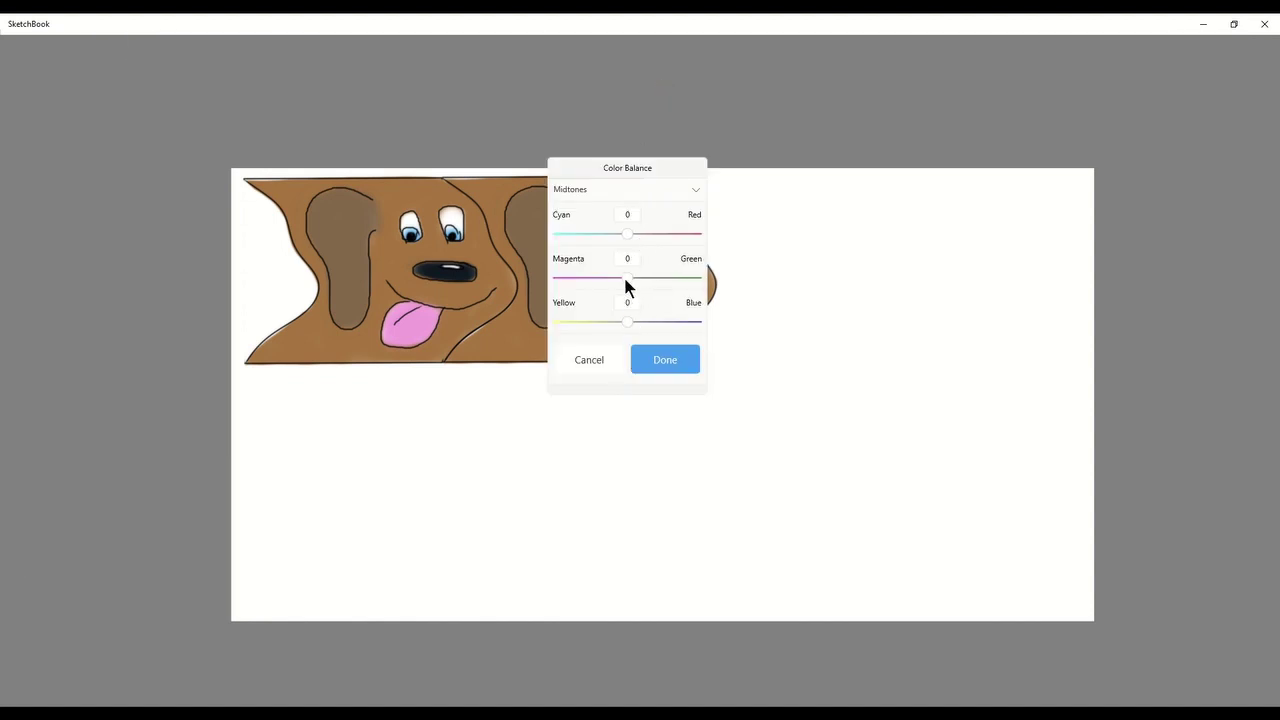
key(Return)
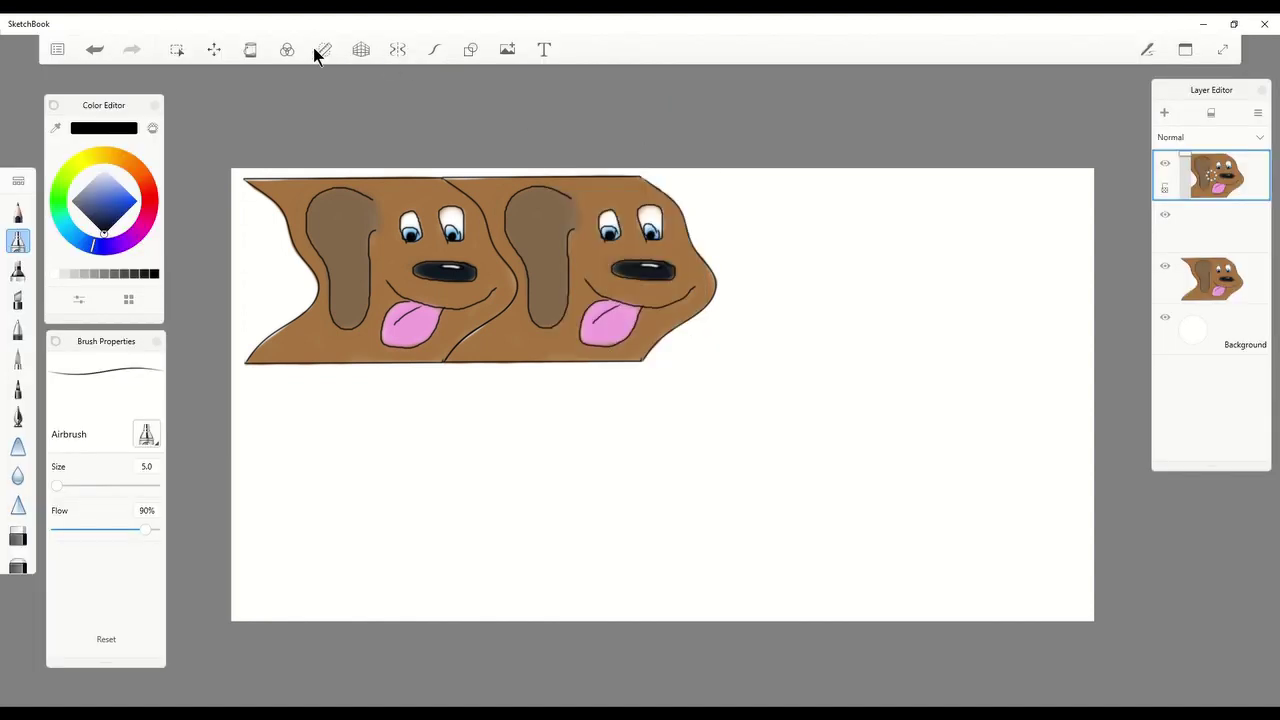
- Shift the right-hand copy's hue to about -113 with the HSL adjustment so it turns purple
click(288, 51)
click(622, 81)
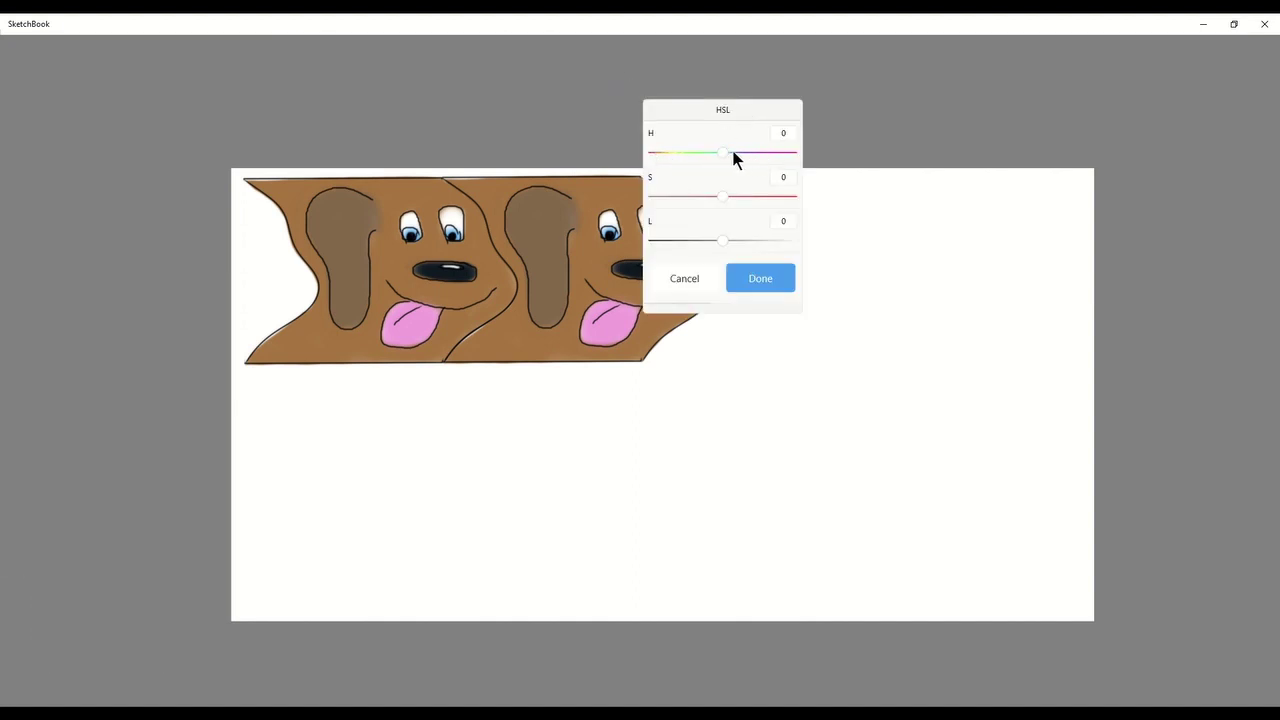
drag(725, 152, 817, 117)
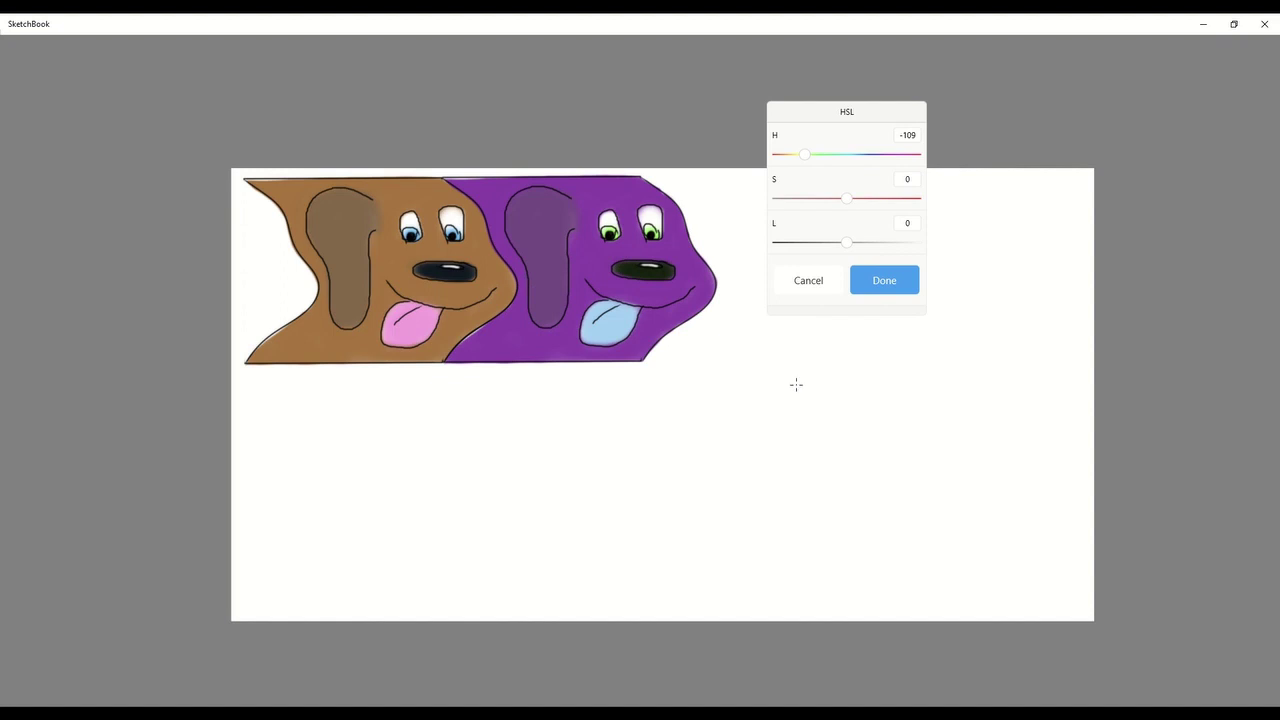
mouse_move(806, 157)
mouse_down()
mouse_move(775, 151)
mouse_move(922, 156)
mouse_move(805, 155)
mouse_up()
click(880, 283)
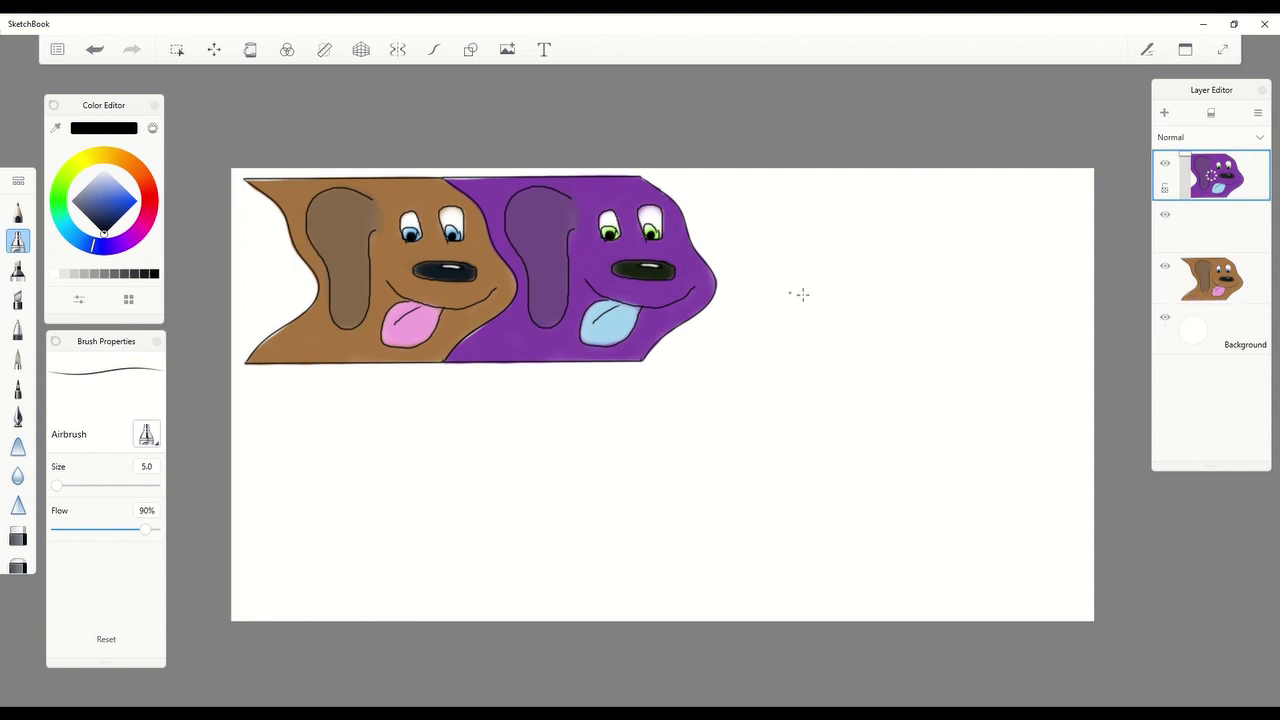
- Select the empty layer between the dogs, add and undo a stray layer, then remove the empty layer
click(1206, 229)
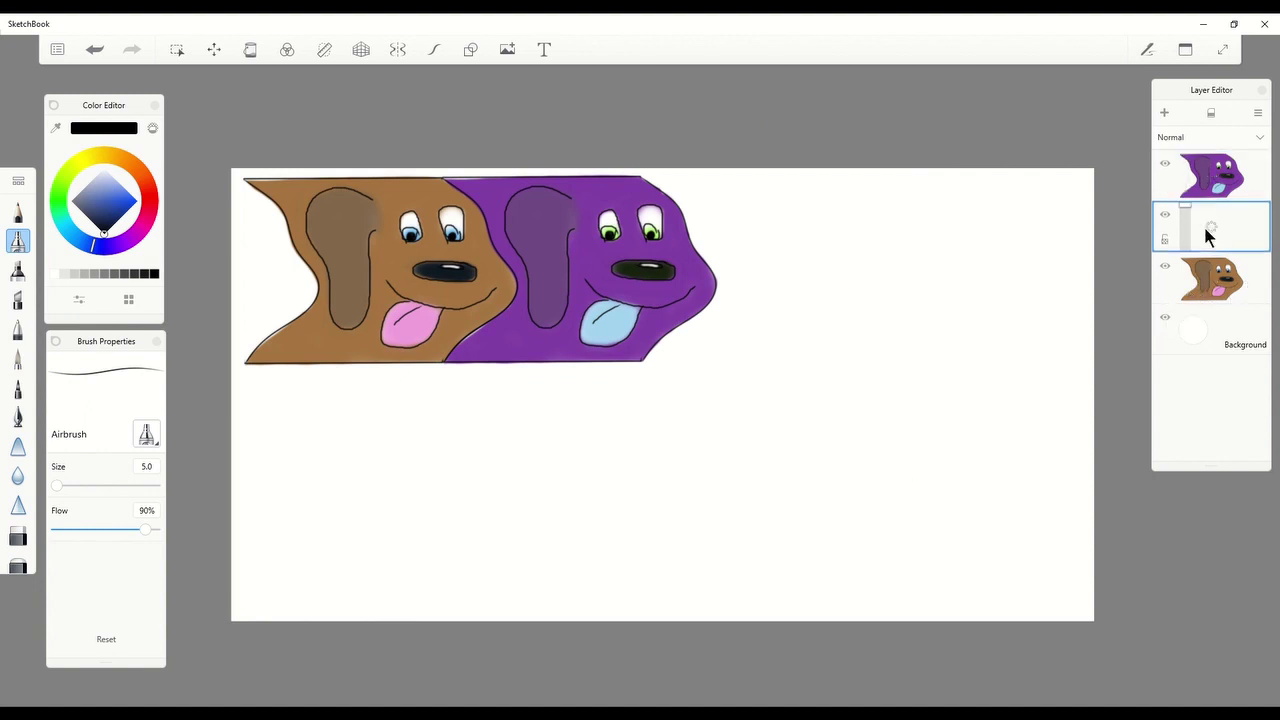
click(1163, 110)
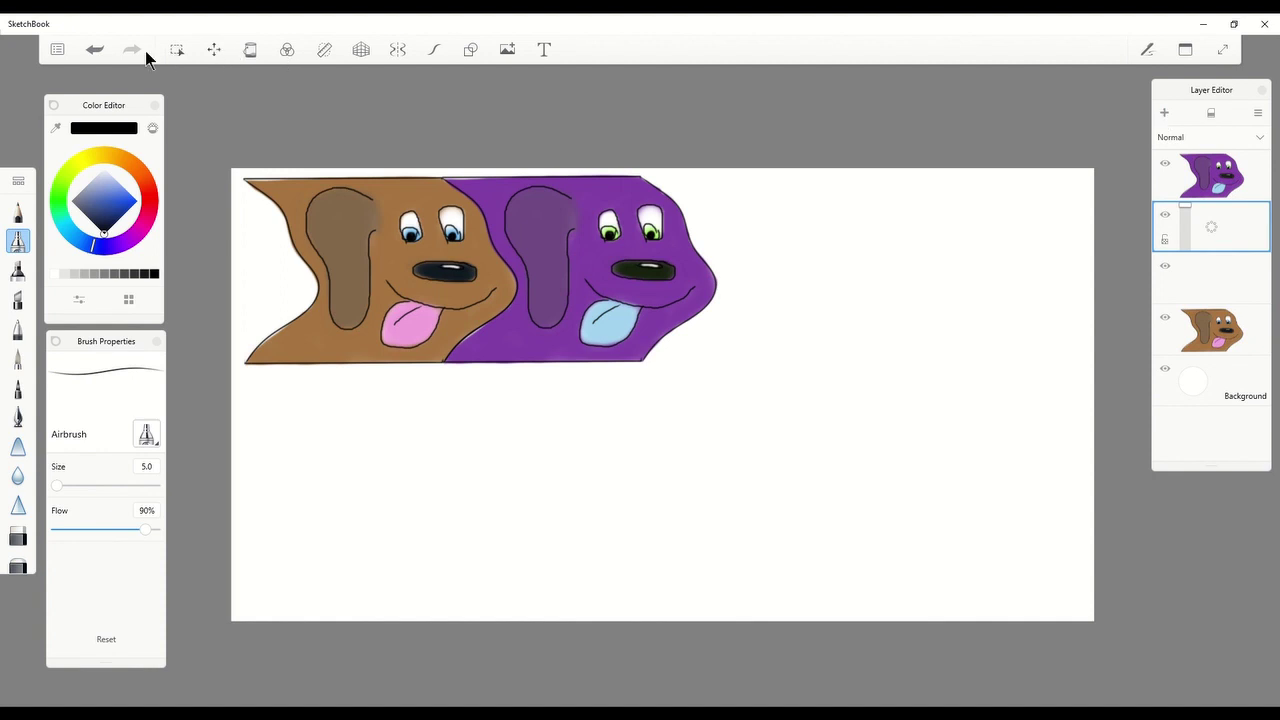
click(94, 49)
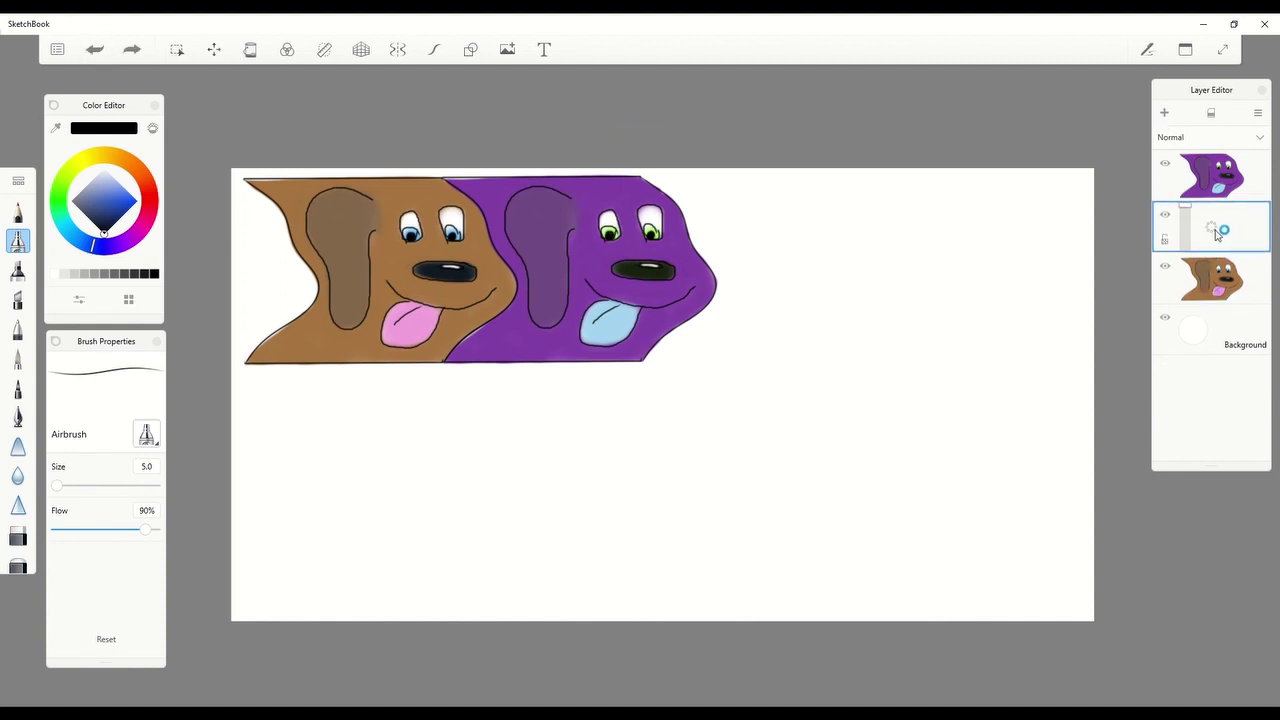
drag(1217, 234, 1243, 203)
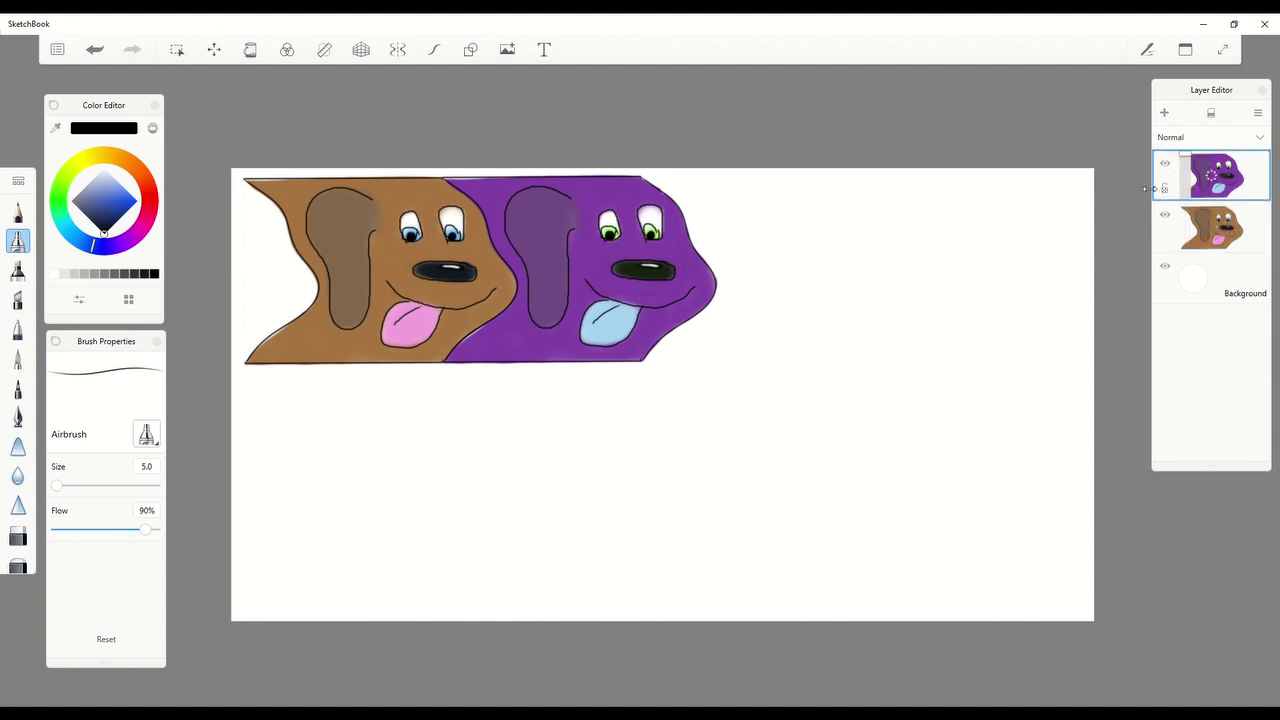
- Paste a third brown dog and fit it against the purple dog's right edge
key(v)
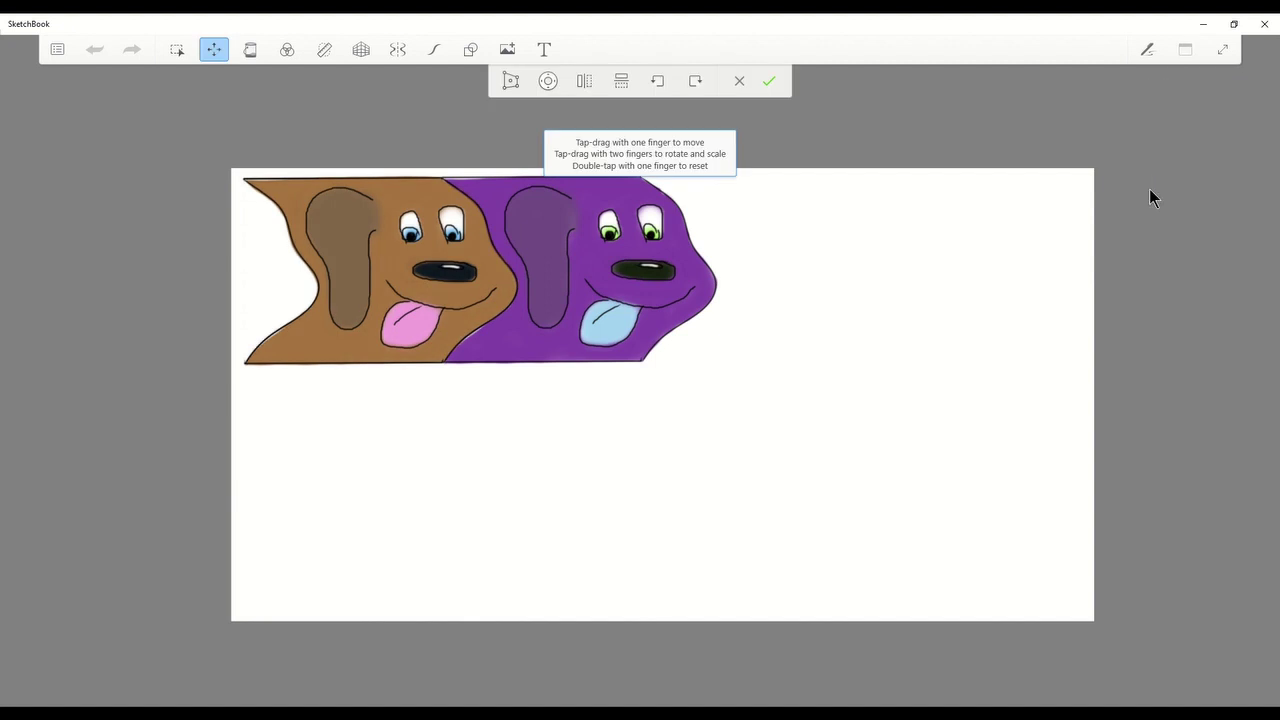
drag(361, 282, 754, 279)
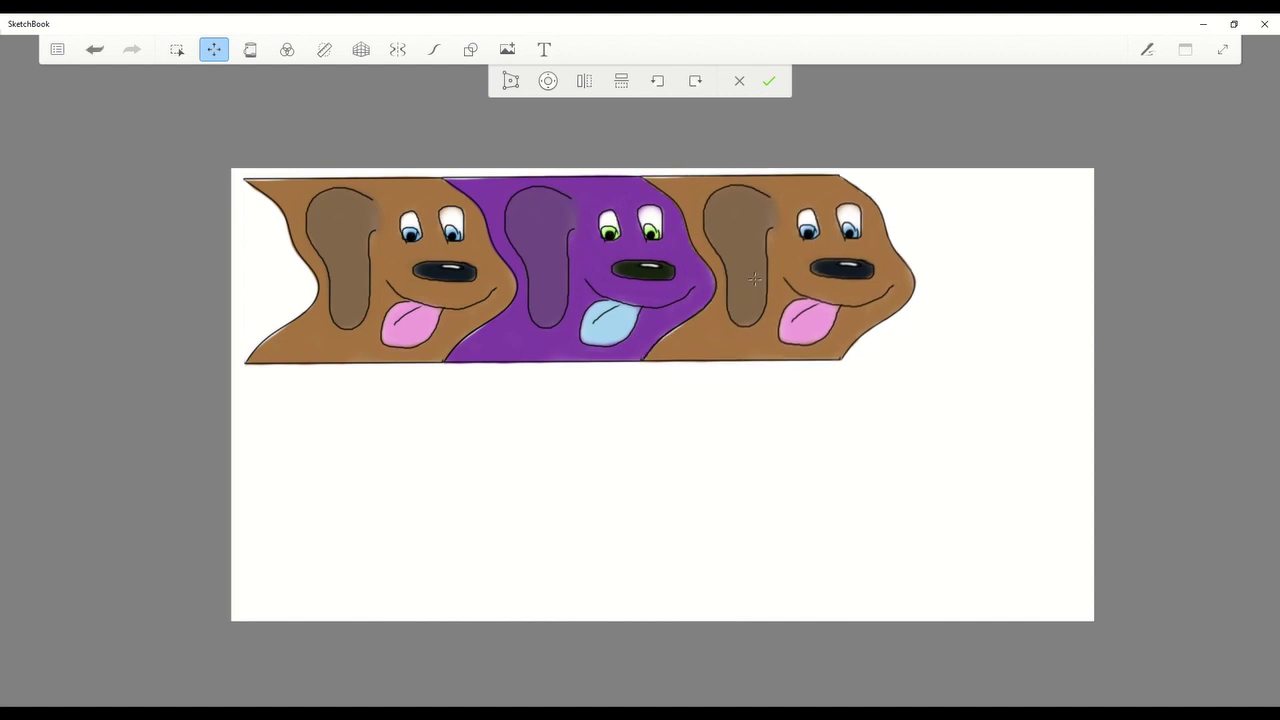
click(768, 81)
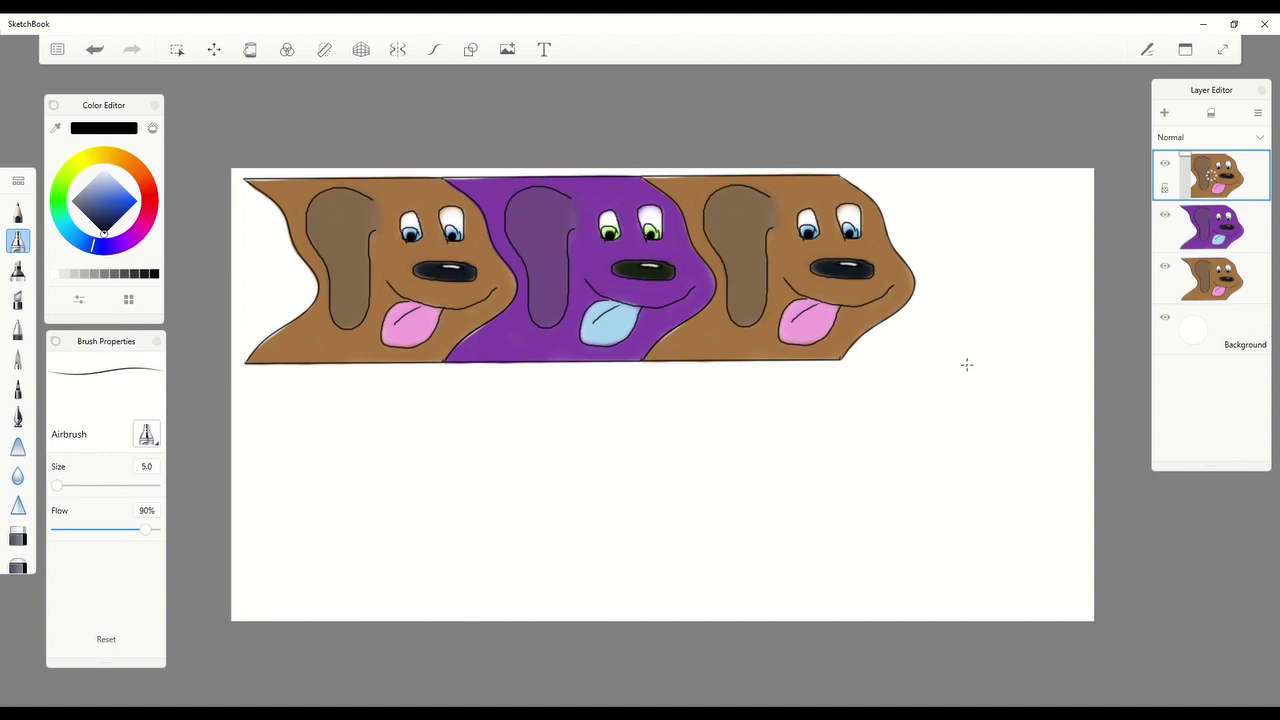
- Duplicate the purple dog layer and move the copy to the top of the layer stack
click(1264, 237)
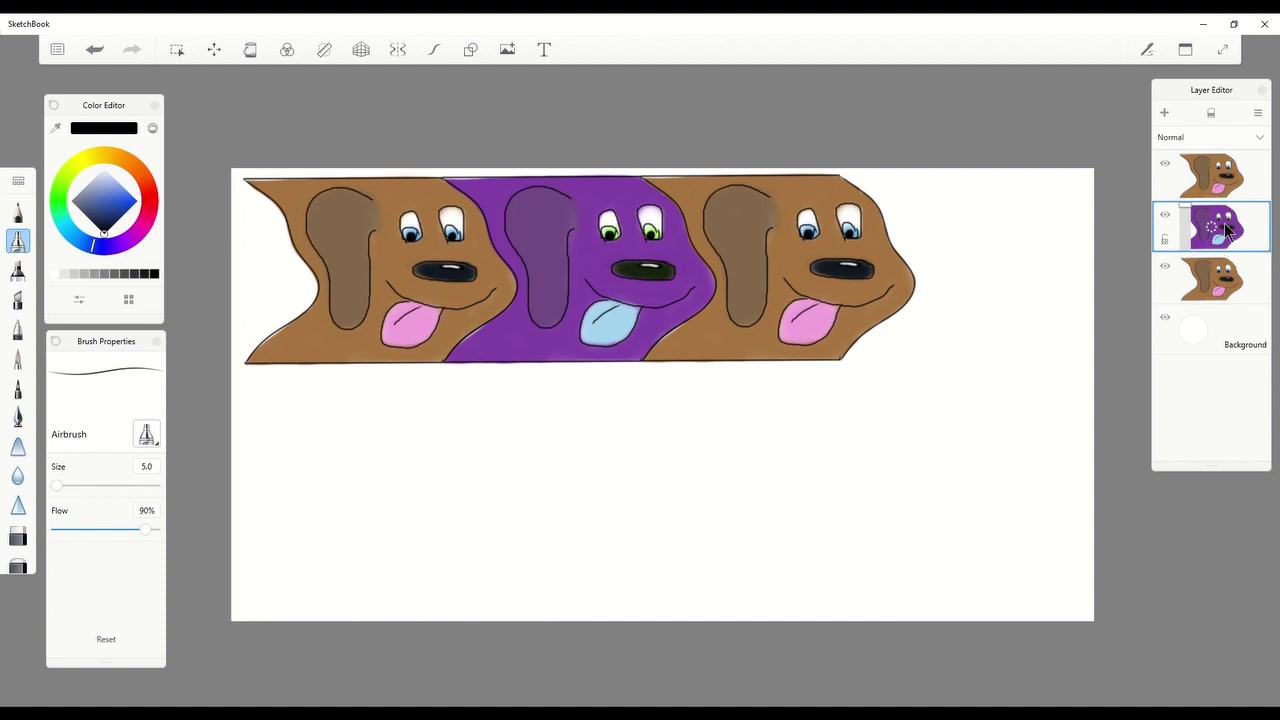
click(1212, 232)
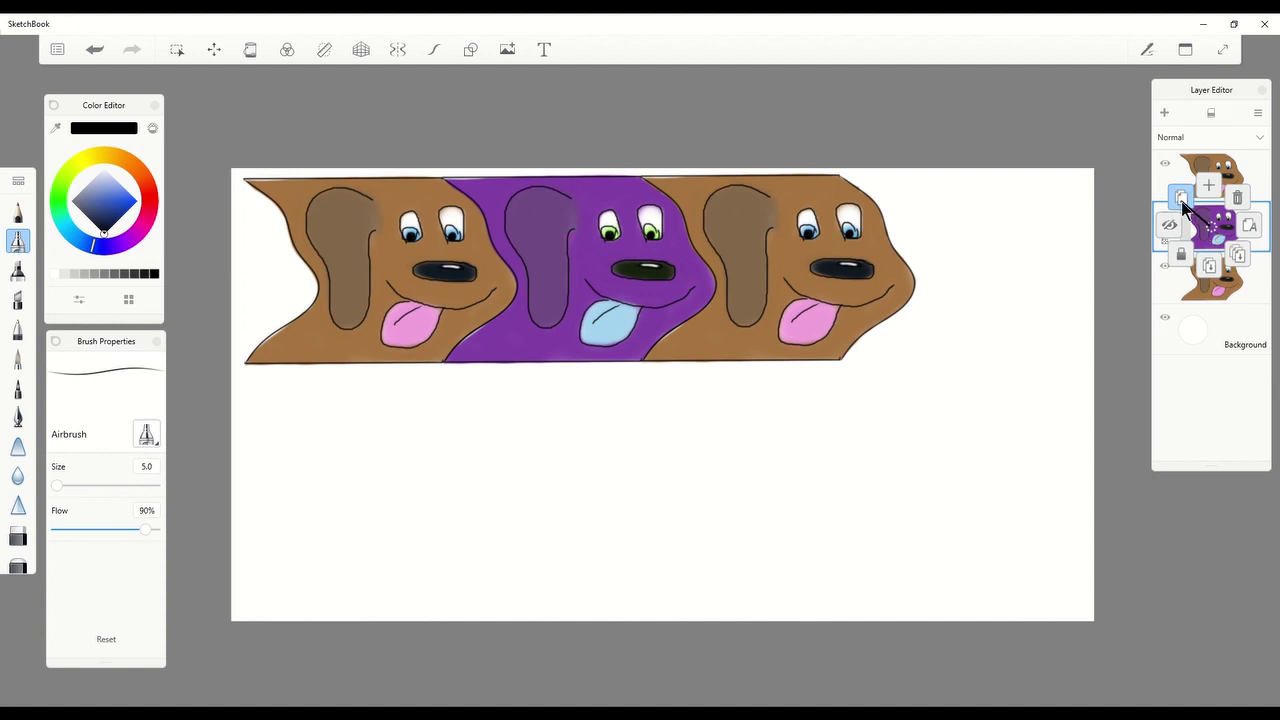
click(1181, 199)
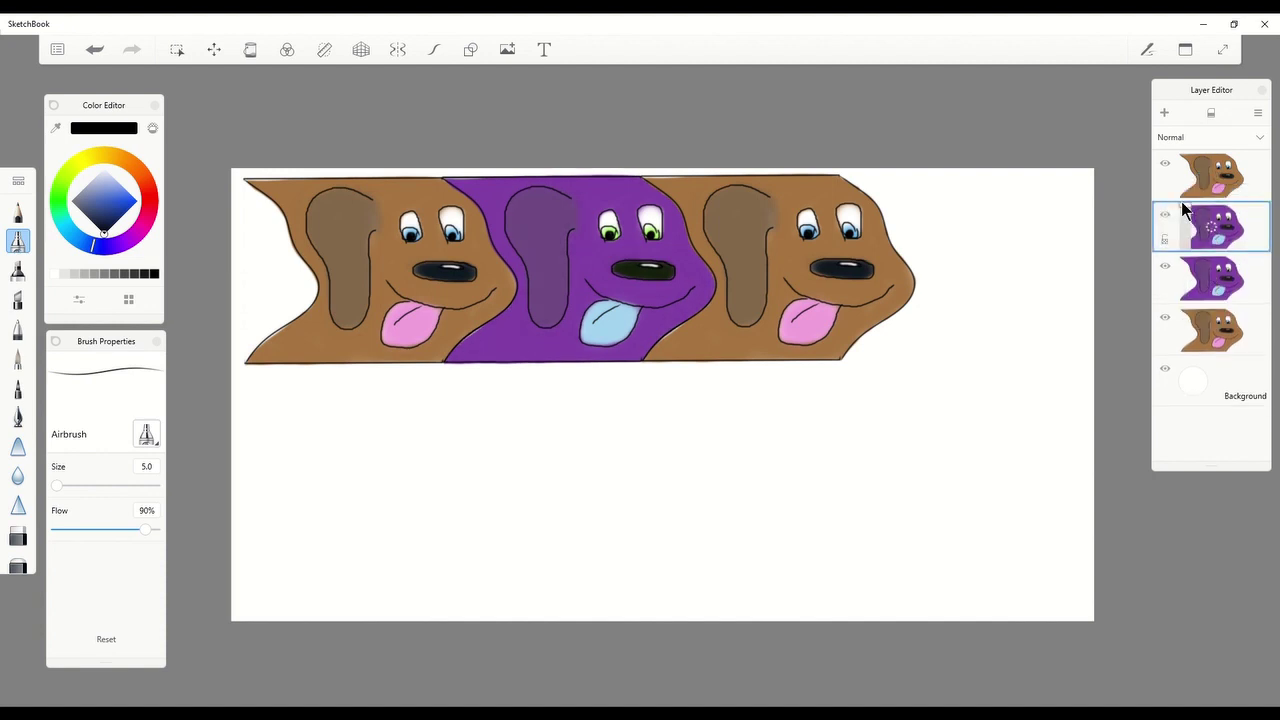
drag(1183, 208, 1255, 183)
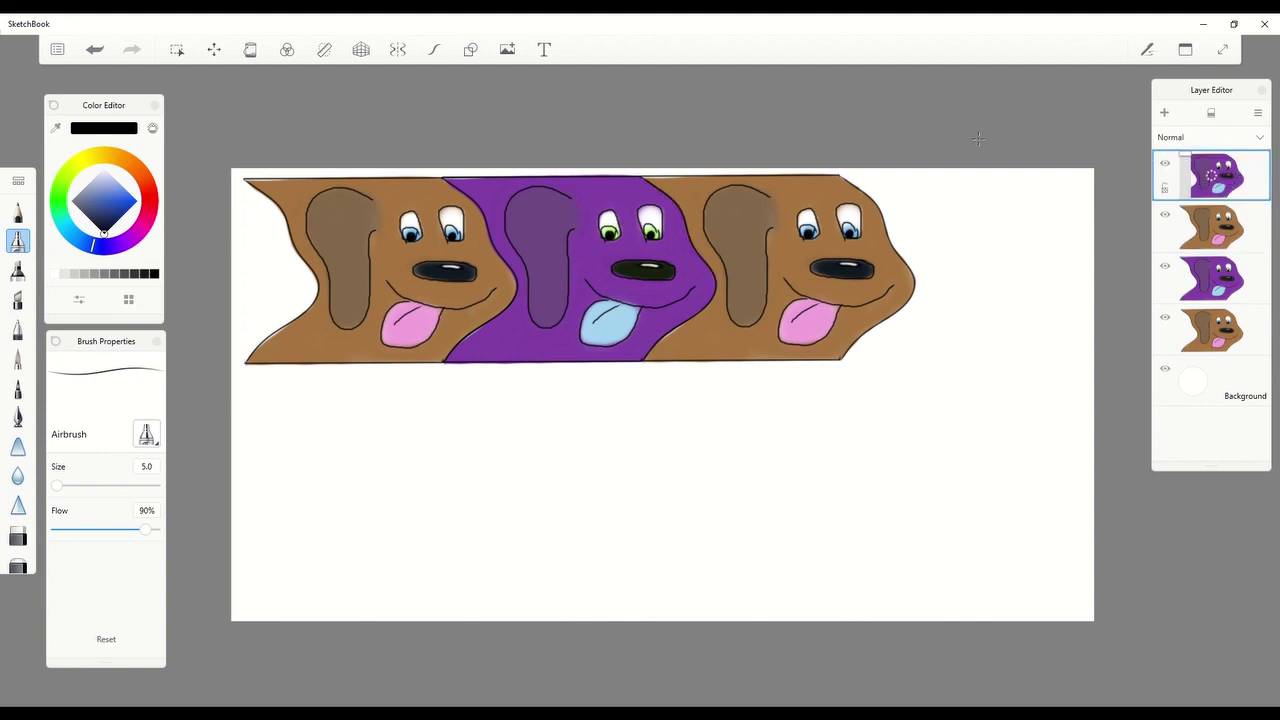
- Reposition the purple copy beneath the left brown dog and confirm its placement
click(213, 52)
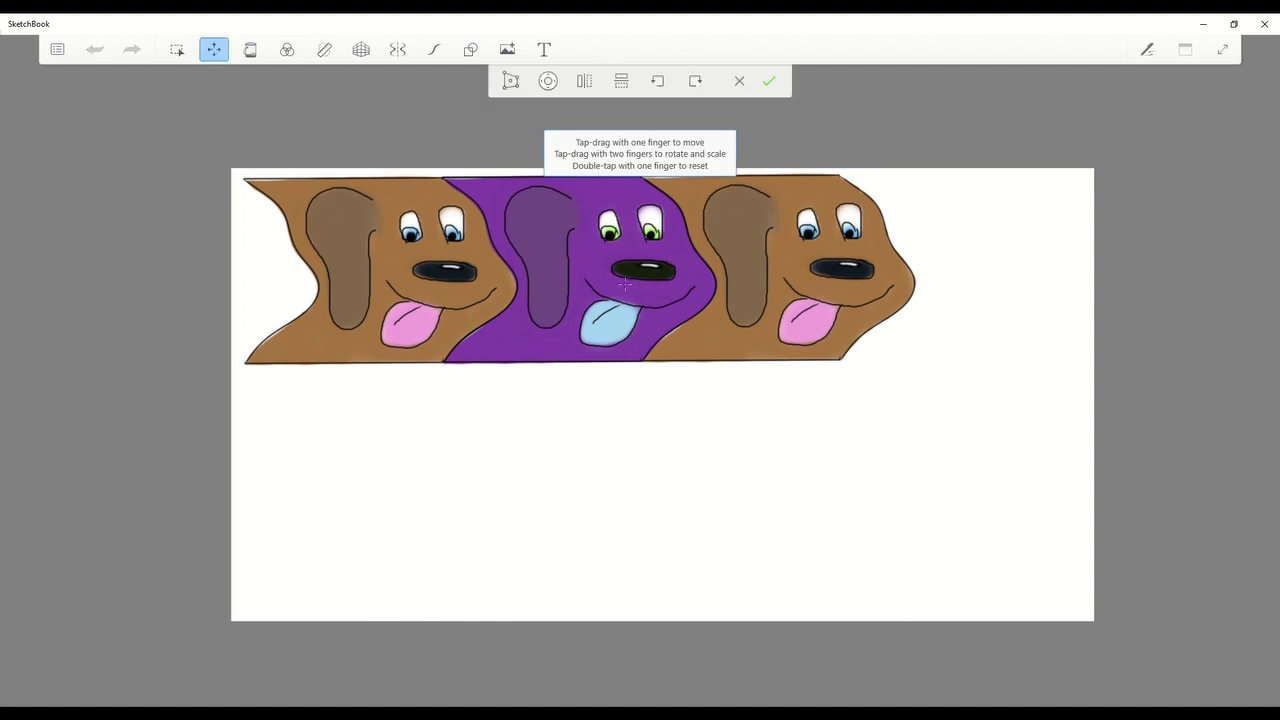
drag(583, 271, 405, 450)
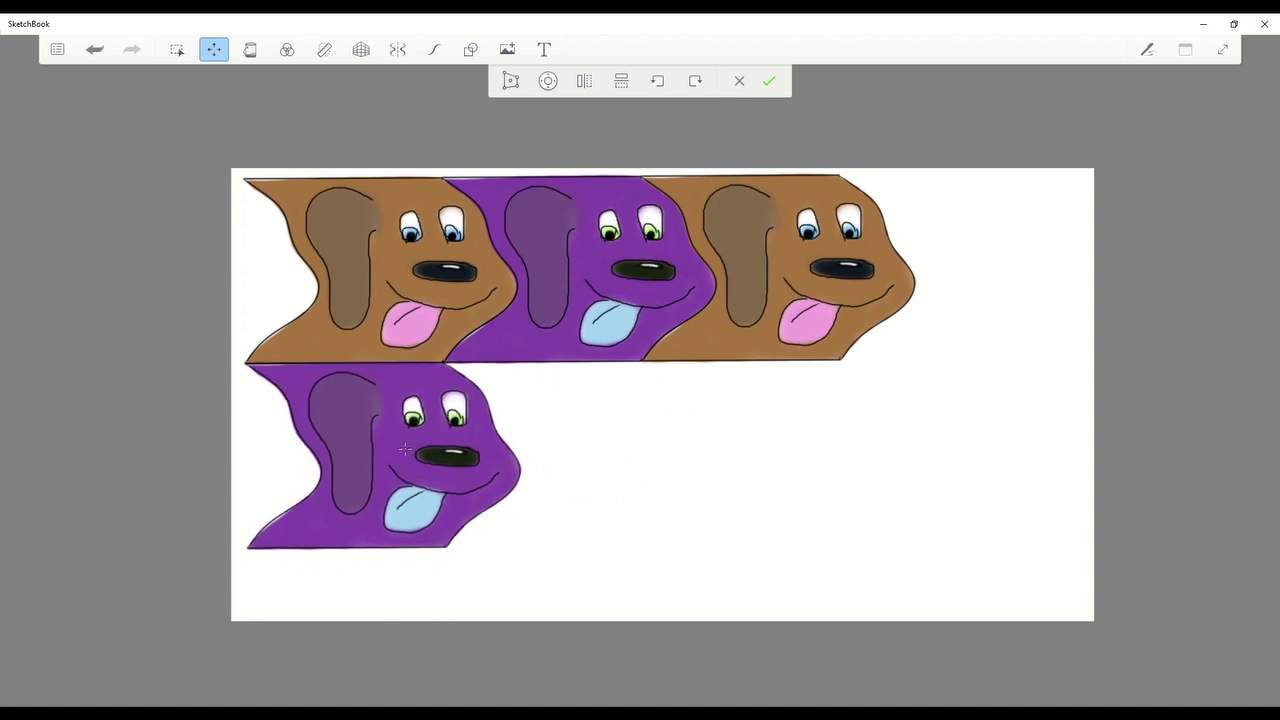
click(770, 82)
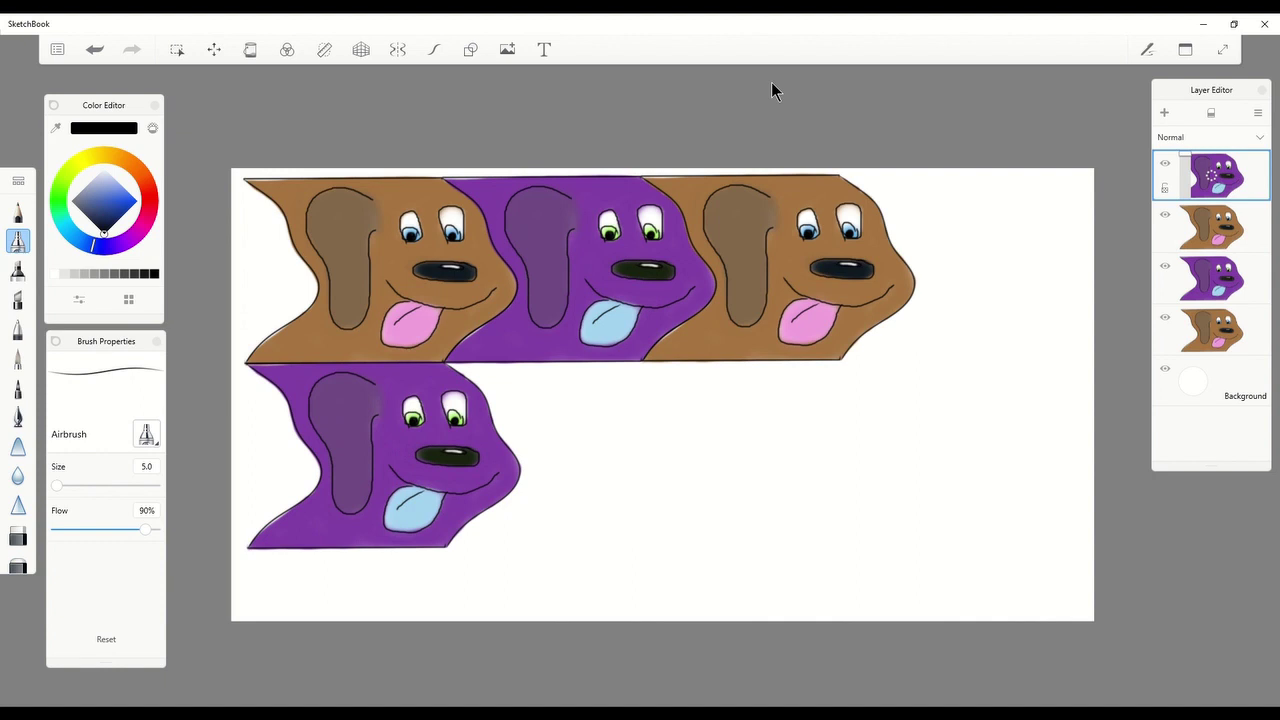
- Duplicate the brown dog layer and move the copy to the top of the layer stack
click(1242, 226)
click(1214, 228)
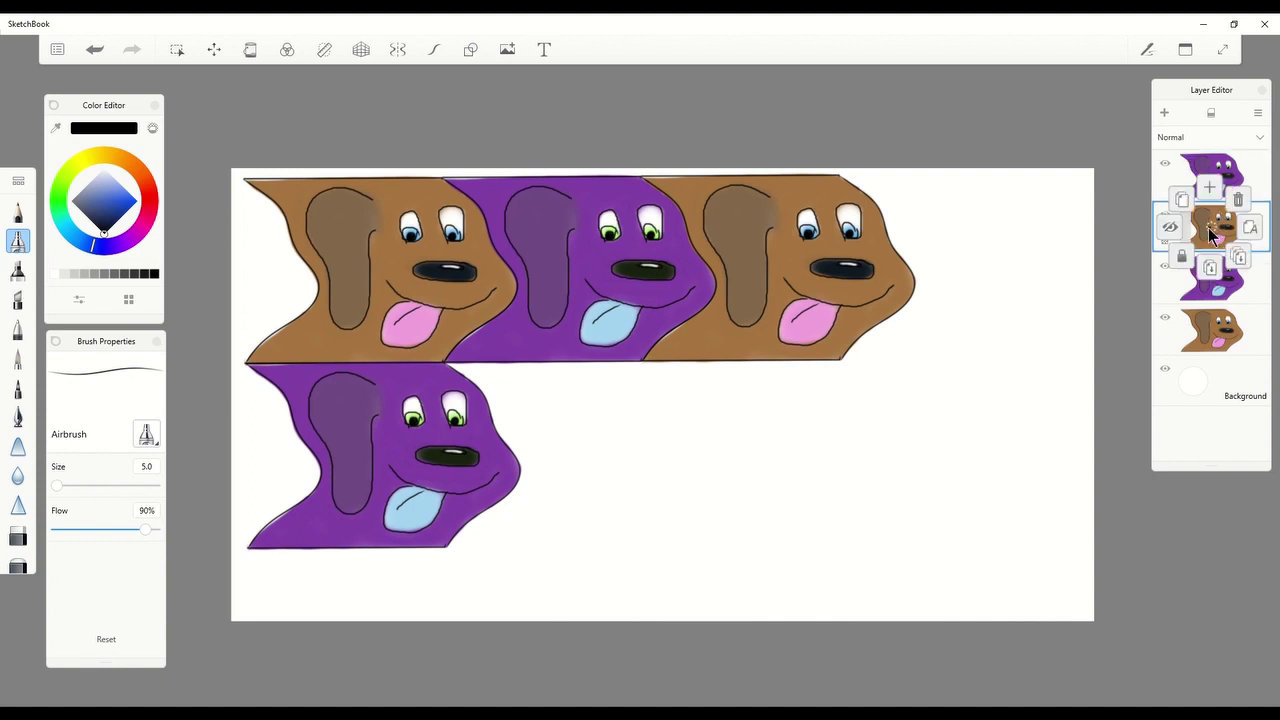
click(1180, 203)
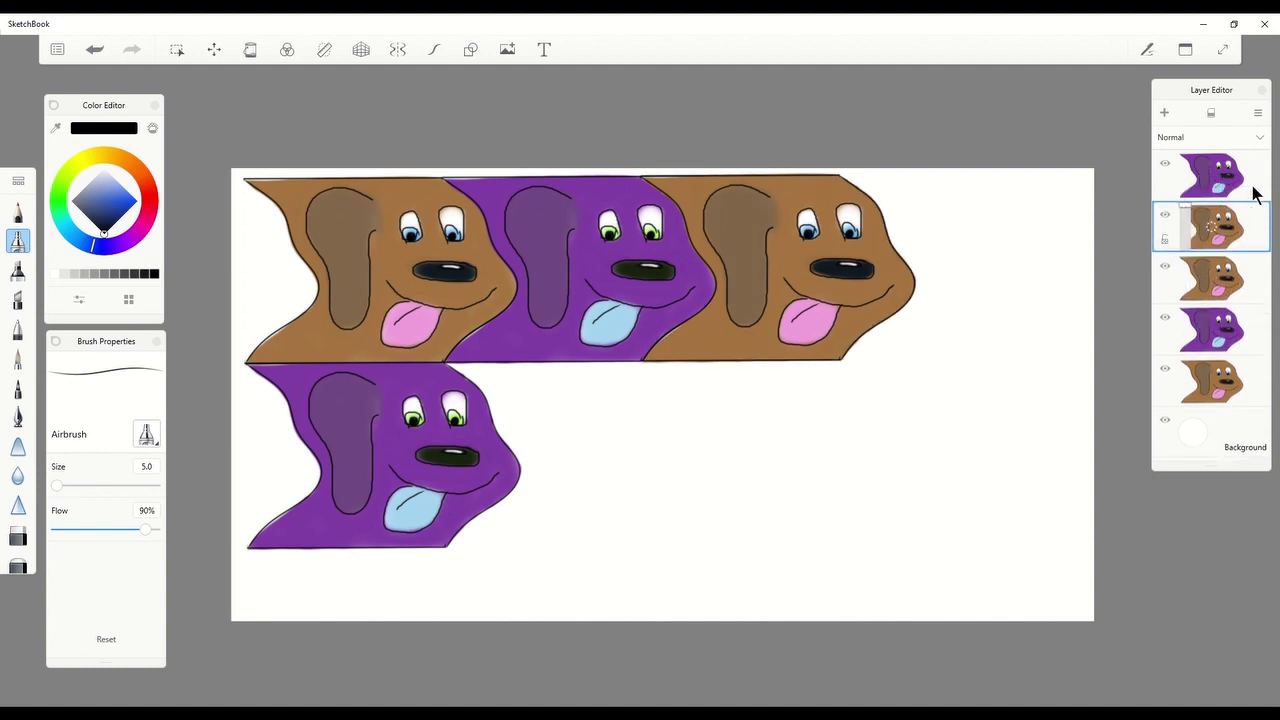
drag(1258, 224, 1256, 177)
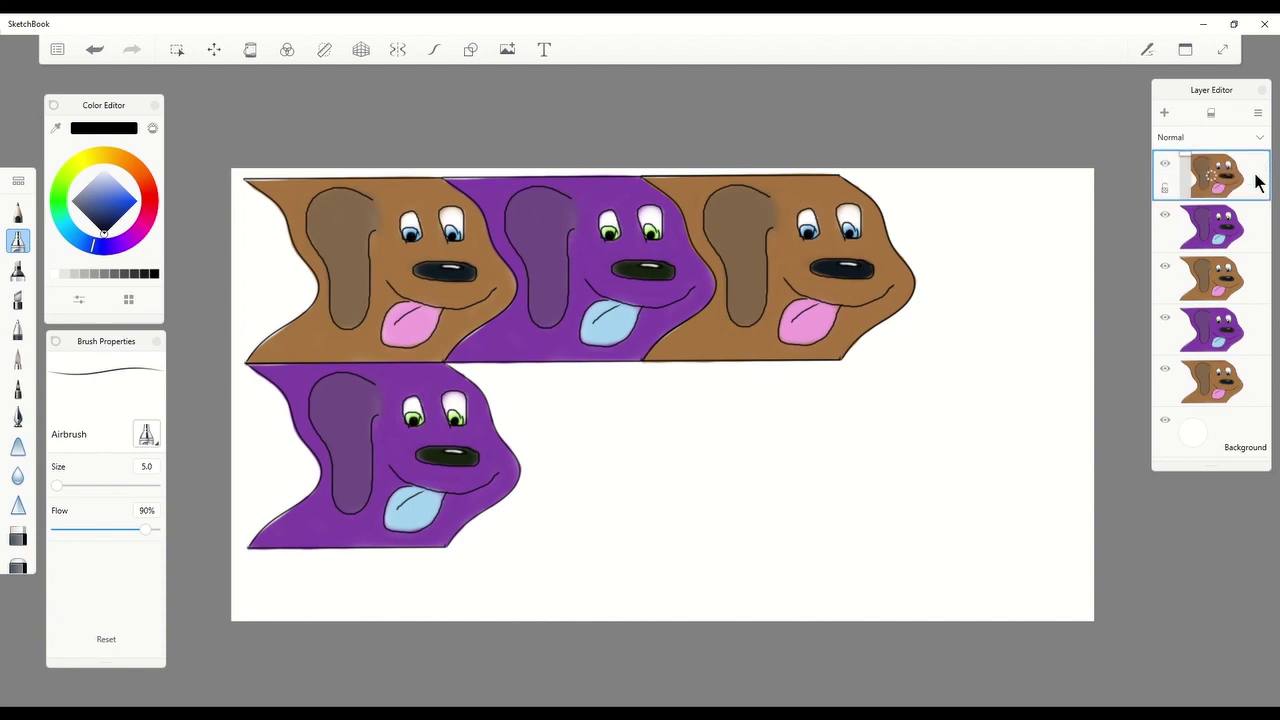
- Position the brown dog copy interlocked right of the lower purple dog
click(213, 49)
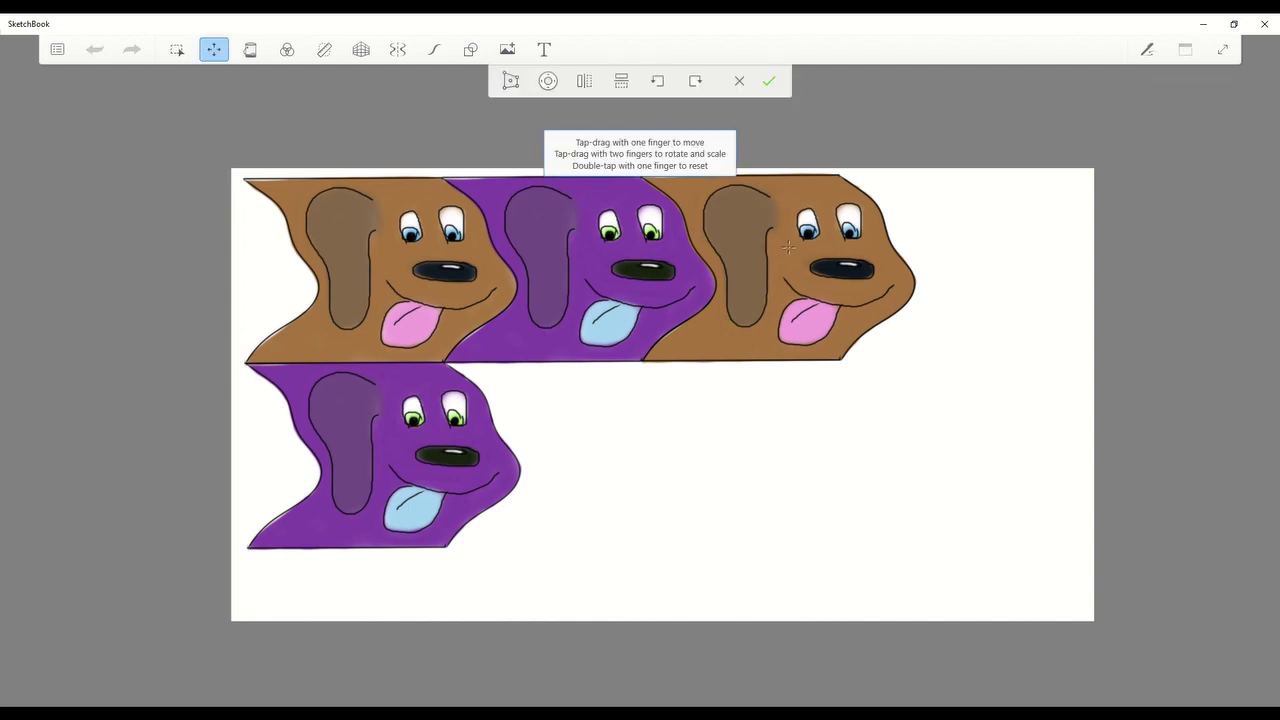
drag(782, 248, 593, 434)
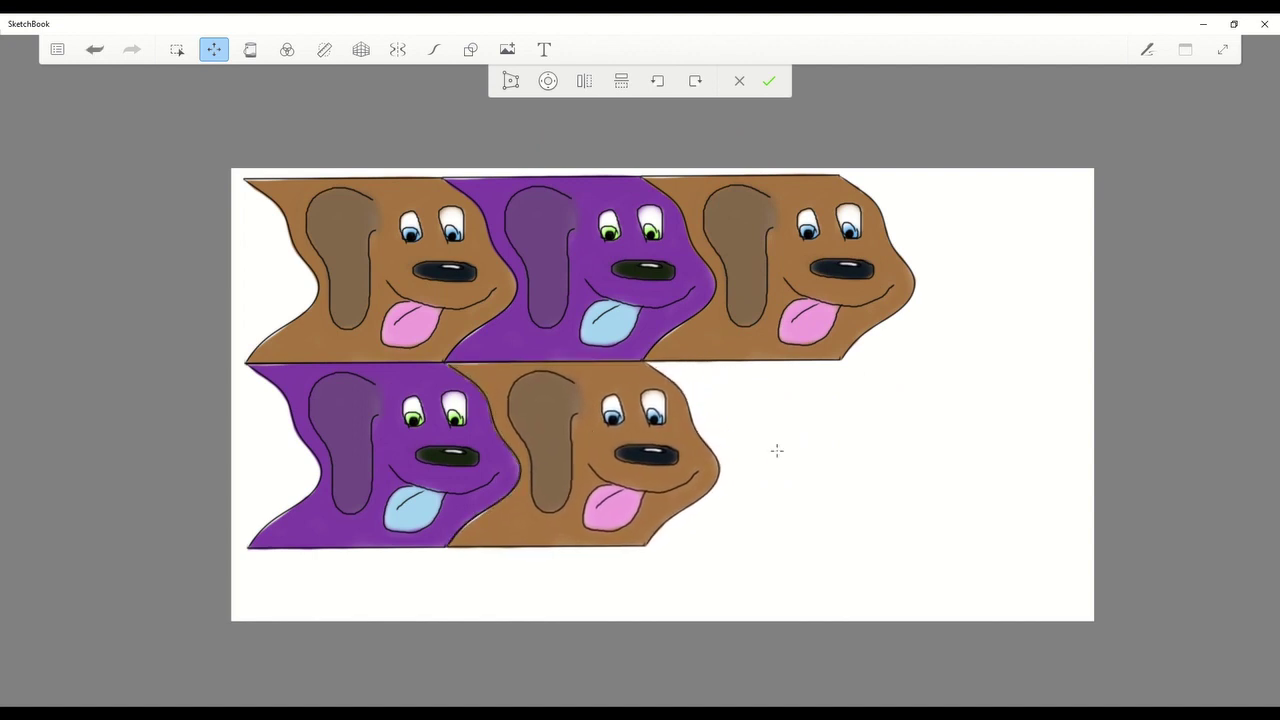
click(769, 81)
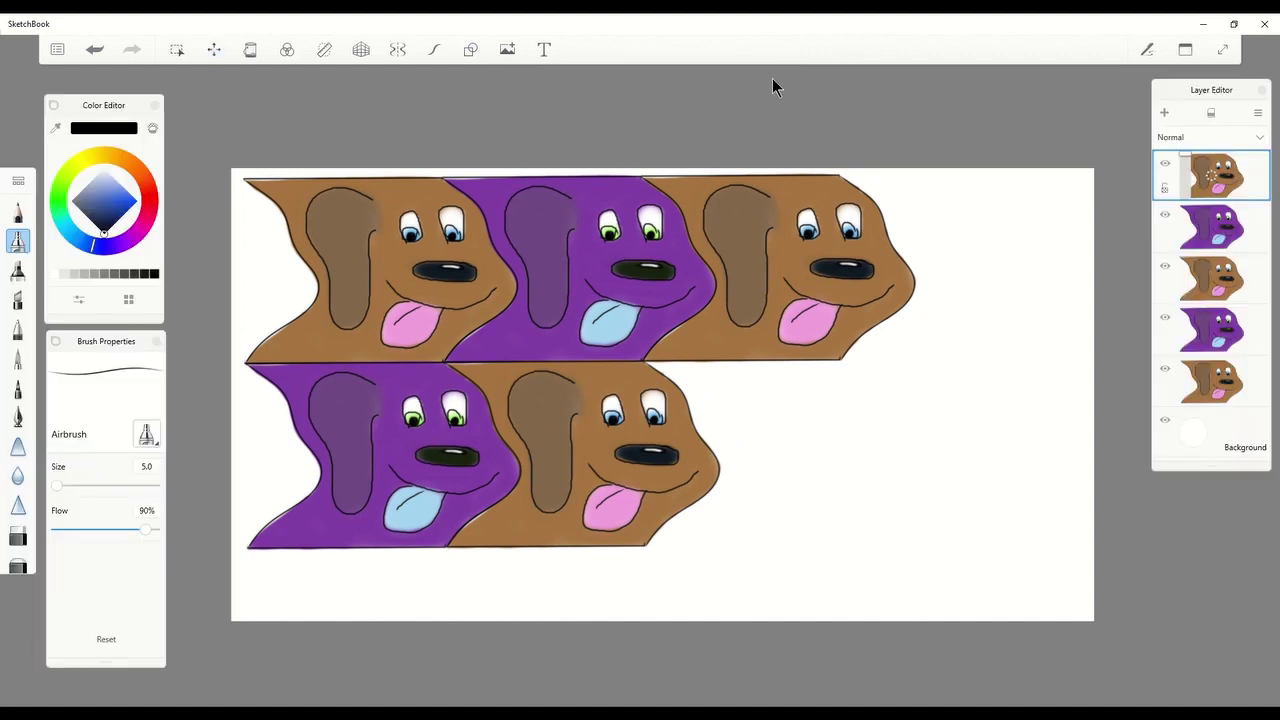
- Duplicate the purple dog layer and move the copy to the top of the stack
click(1214, 230)
drag(1216, 233, 1188, 197)
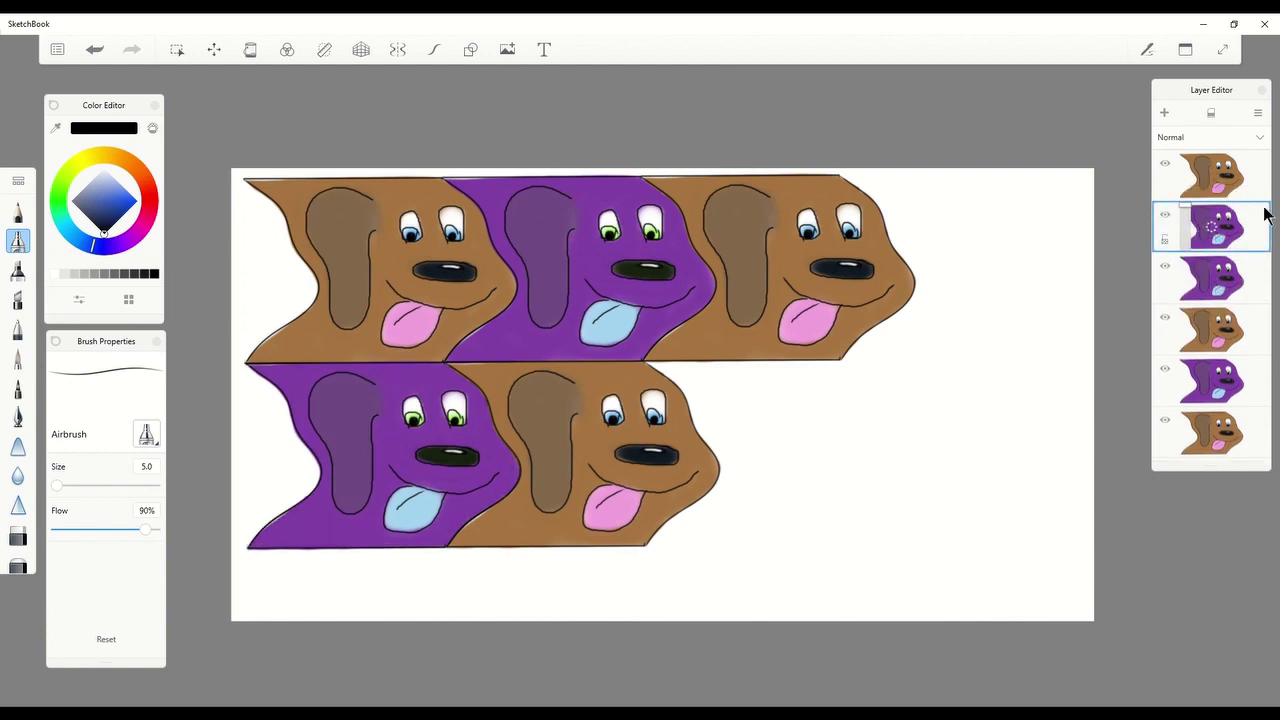
drag(1254, 214, 1257, 190)
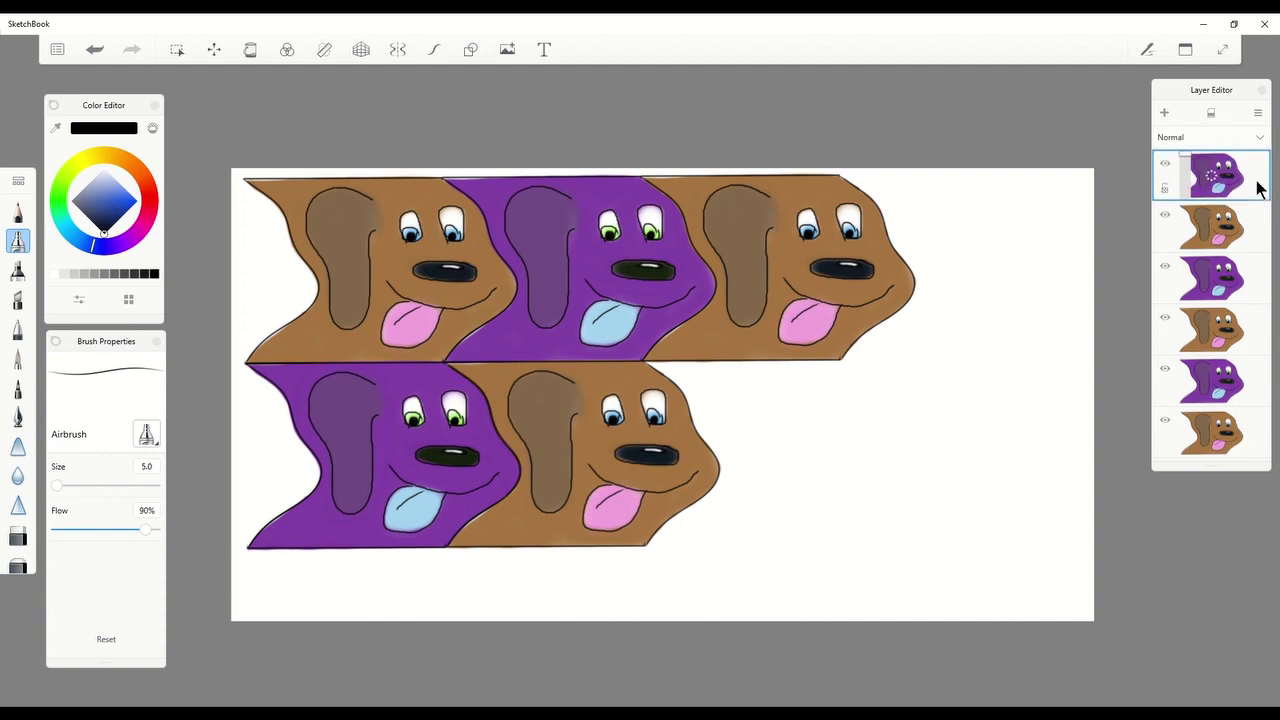
- Fit the purple dog copy right of the brown dog at the lower right of the tiling
click(217, 50)
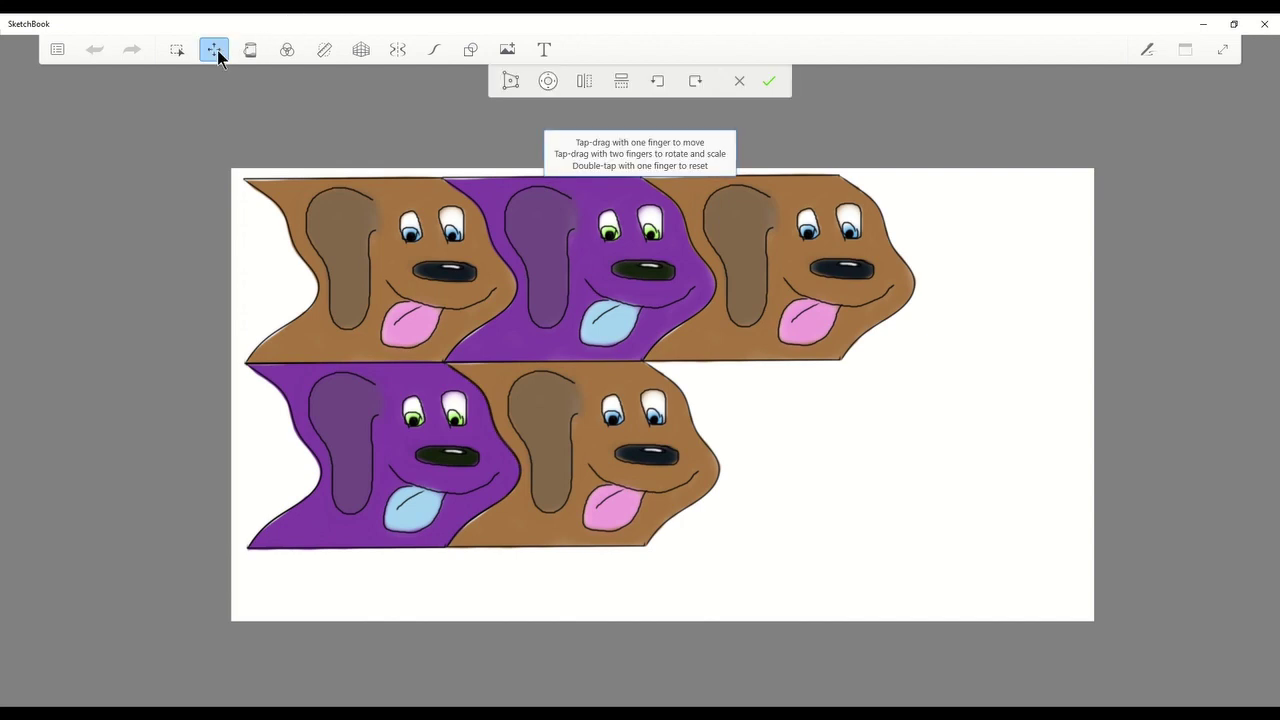
drag(571, 267, 763, 446)
mouse_move(958, 259)
mouse_down()
mouse_move(980, 263)
mouse_move(966, 264)
mouse_up()
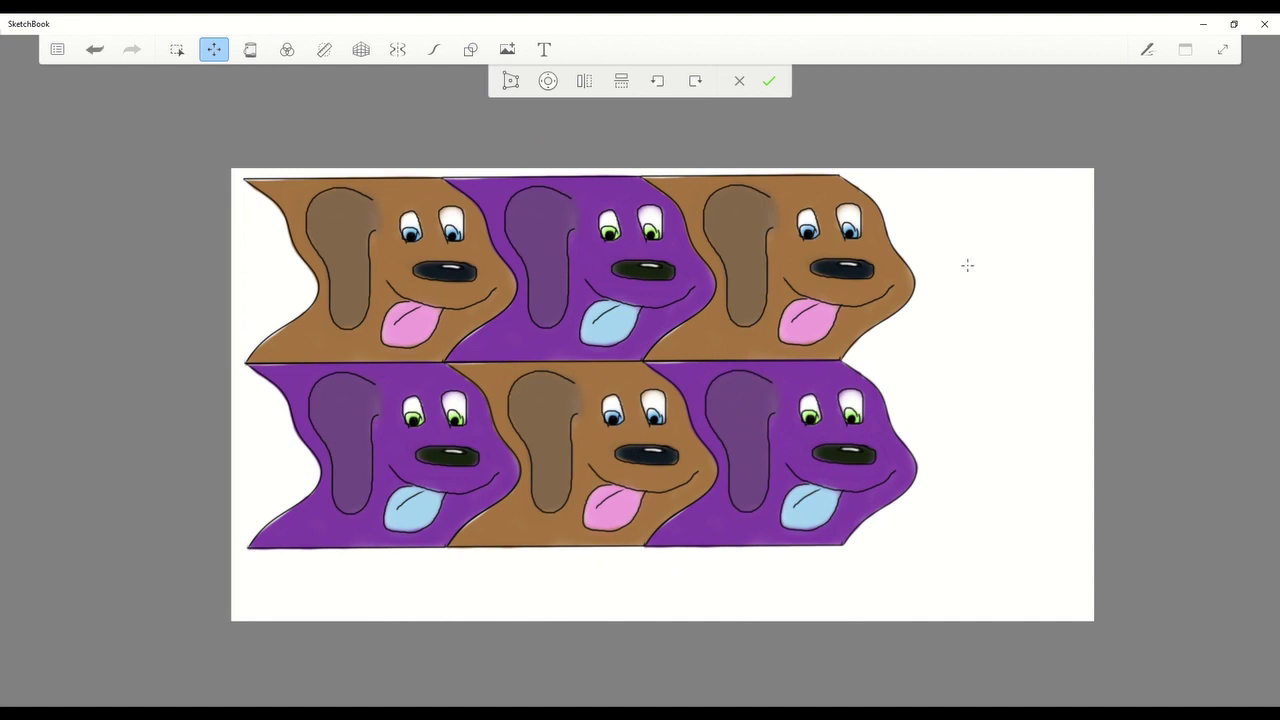
click(767, 82)
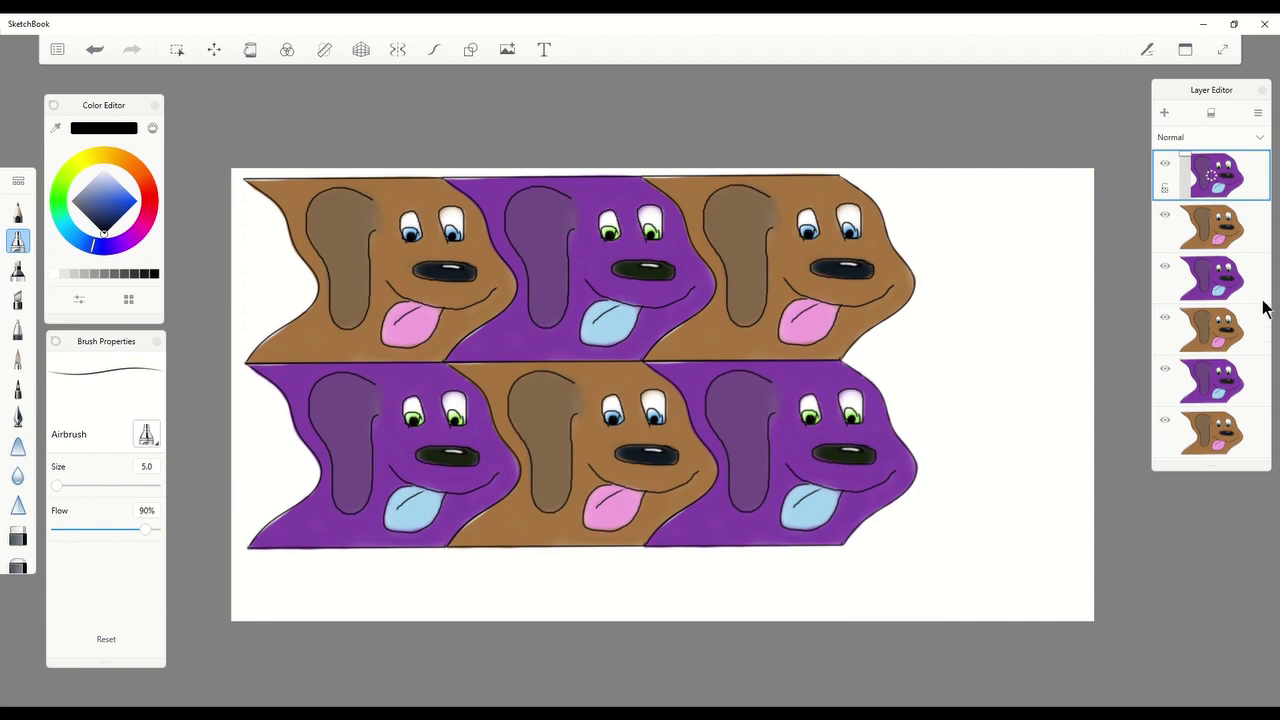
- Merge Down the dog layers repeatedly until one layer remains above Background
click(1216, 178)
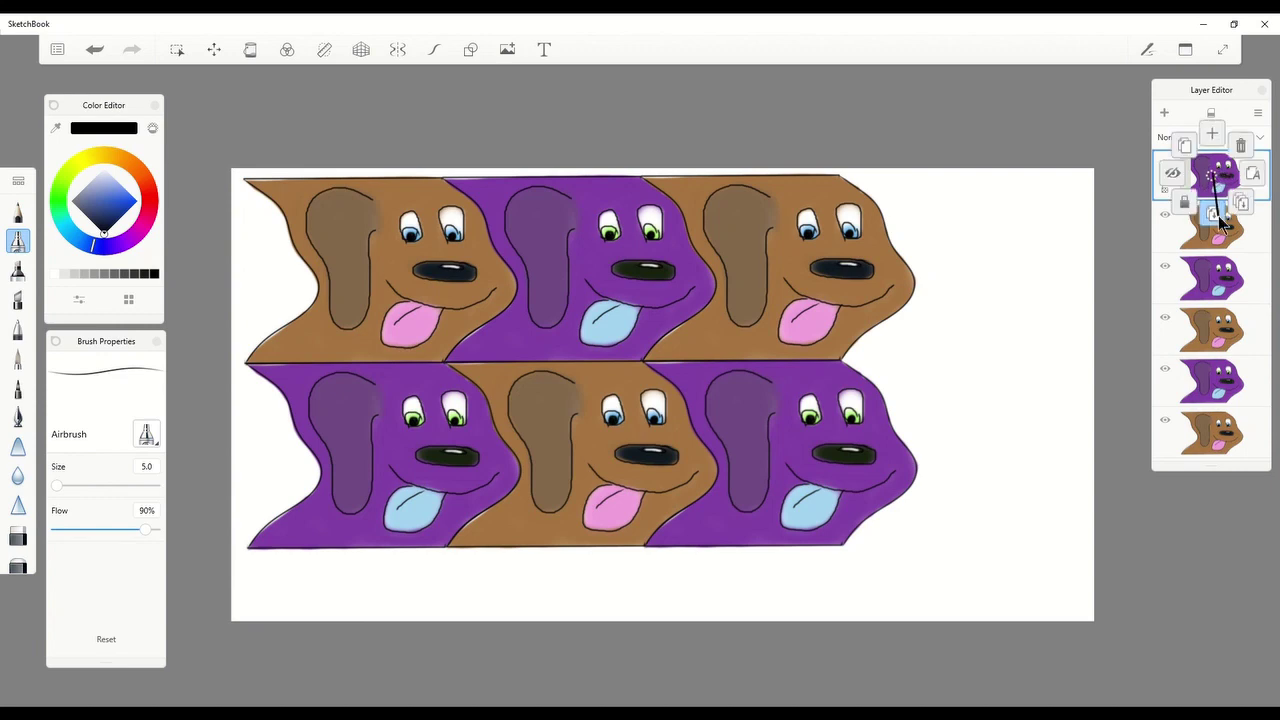
click(1213, 213)
drag(1216, 180, 1217, 214)
click(1220, 188)
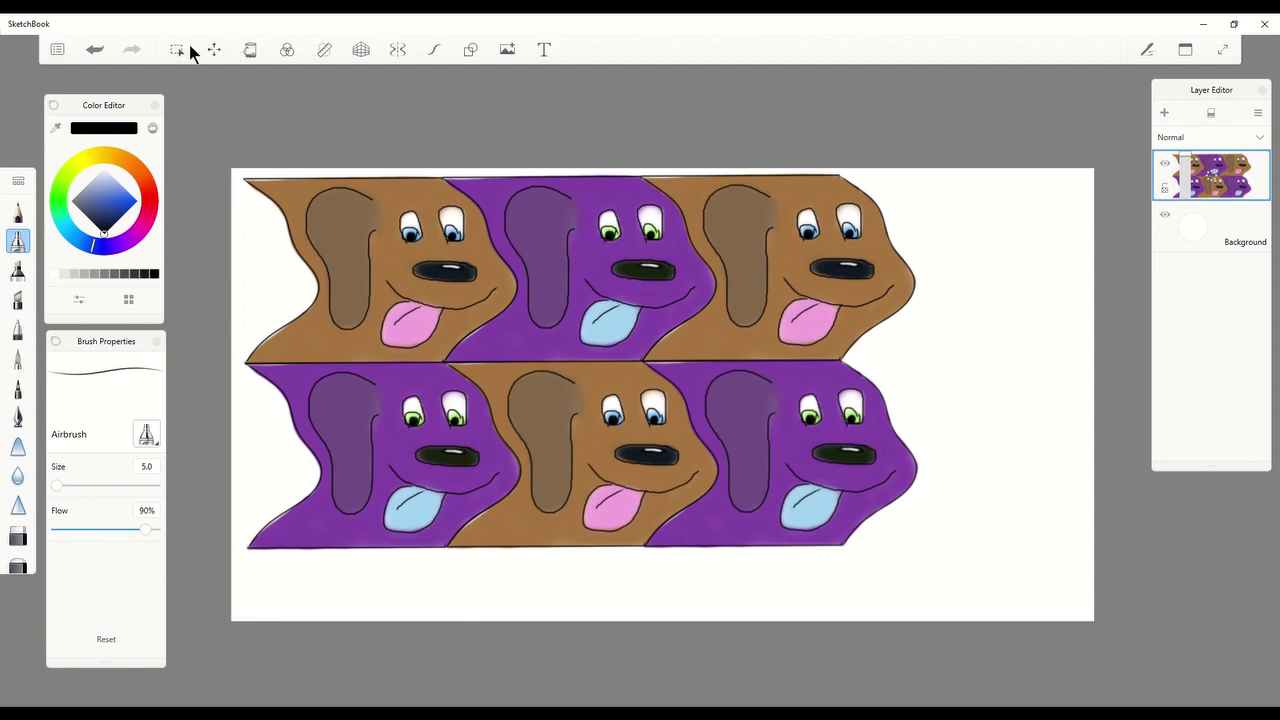
- Shift the merged tessellation right and down toward the canvas centre
click(214, 50)
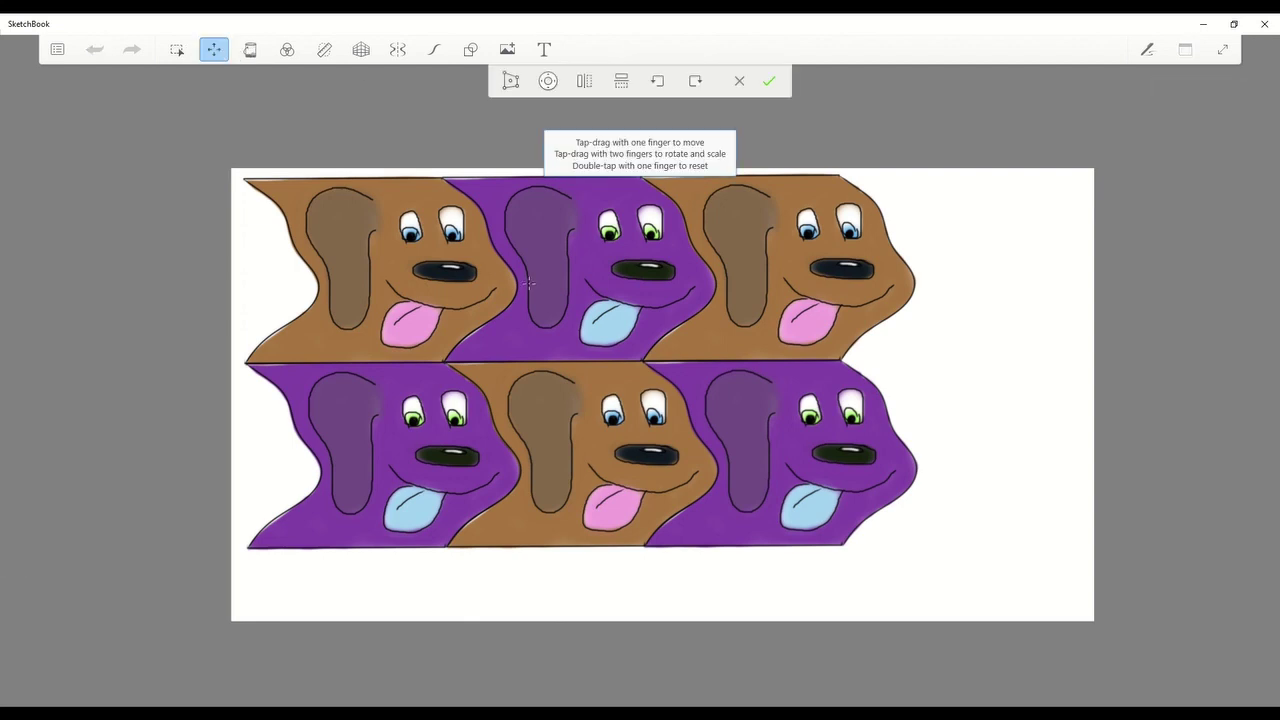
drag(536, 288, 619, 316)
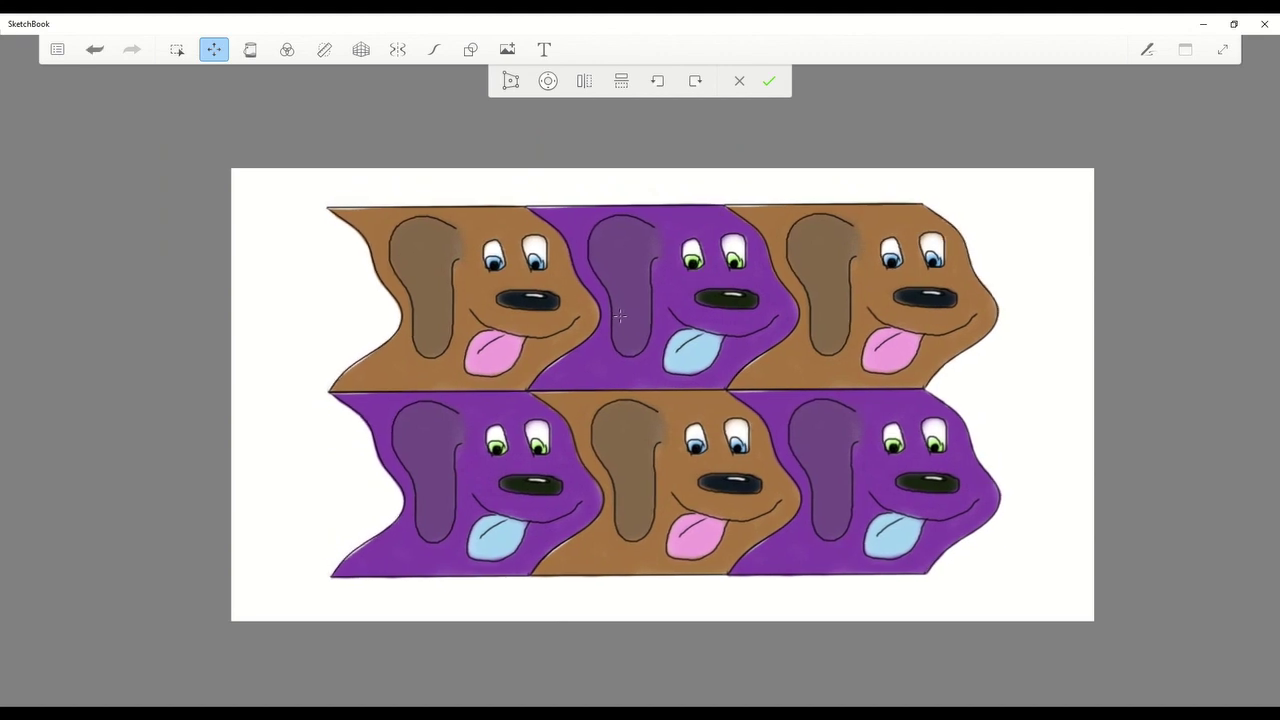
click(769, 81)
- Fill the white background around the dogs with solid black
click(249, 50)
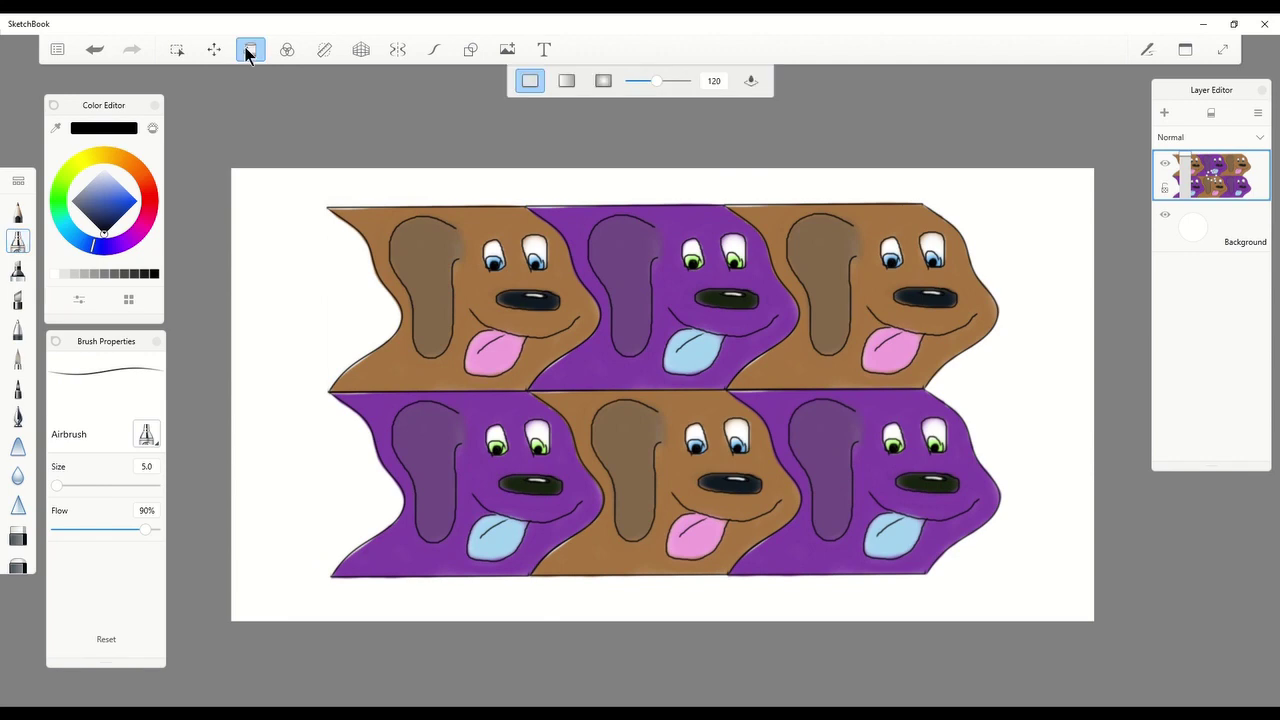
click(128, 134)
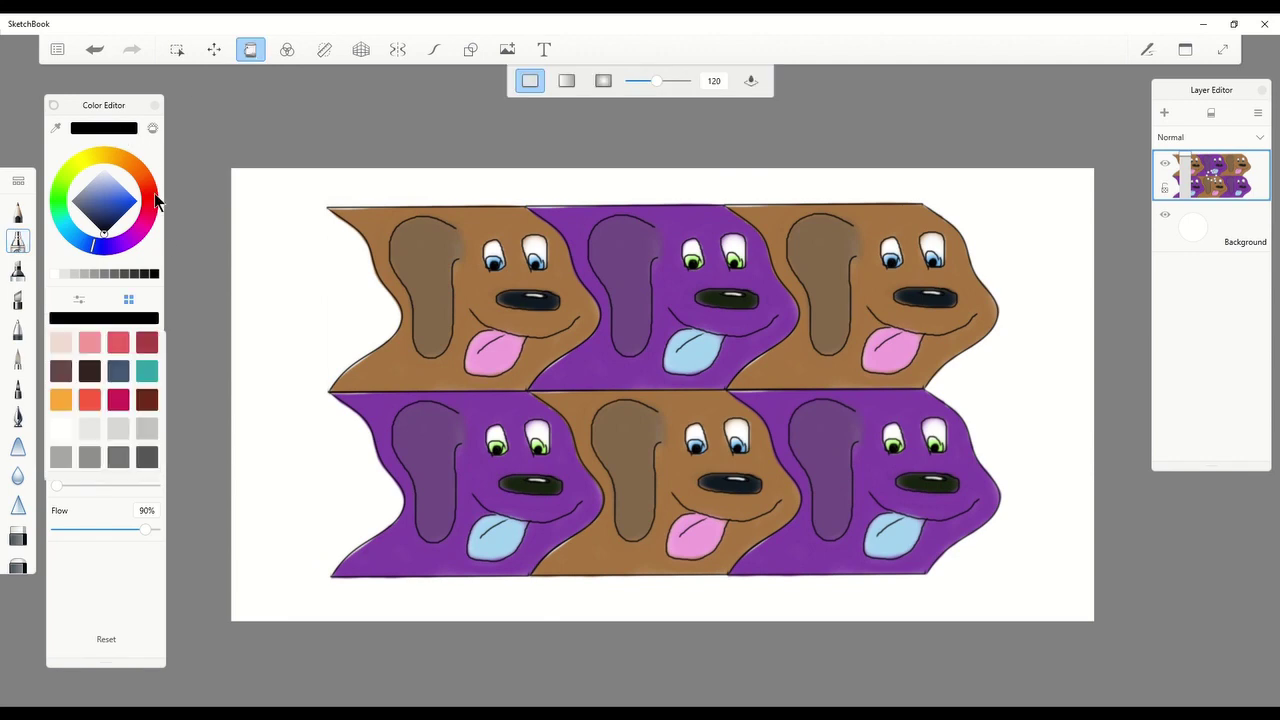
click(284, 277)
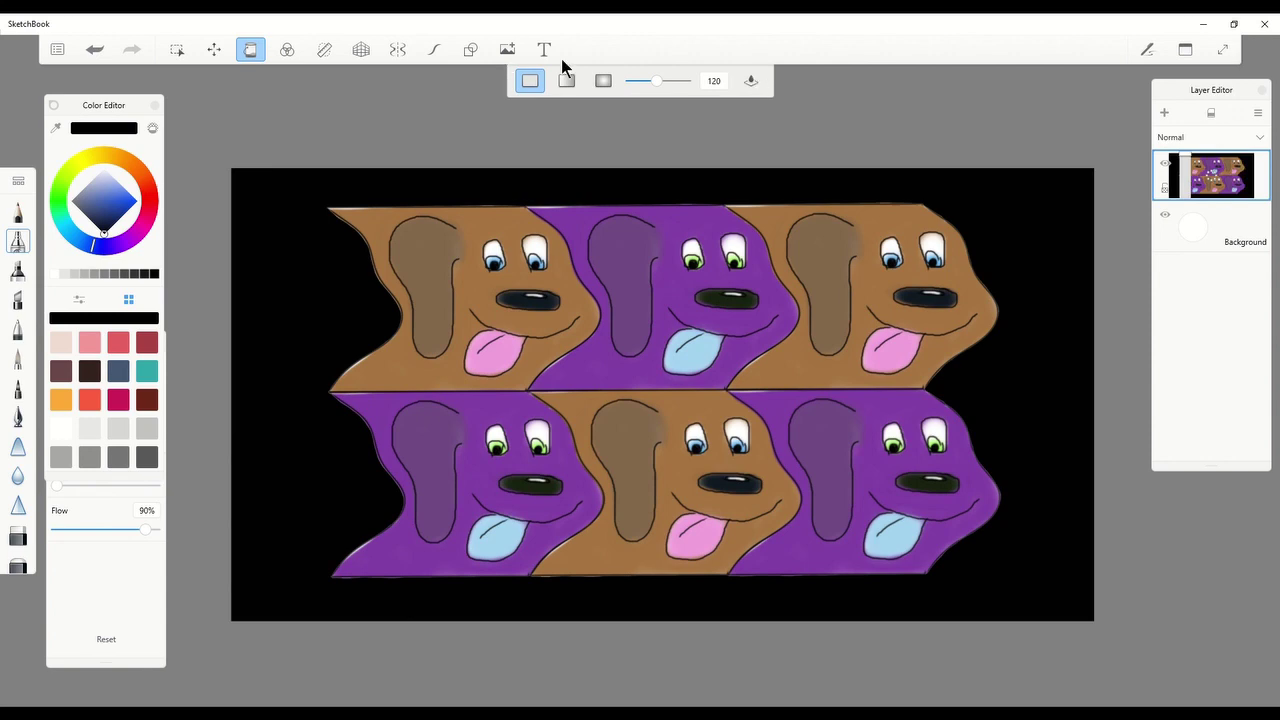
click(251, 51)
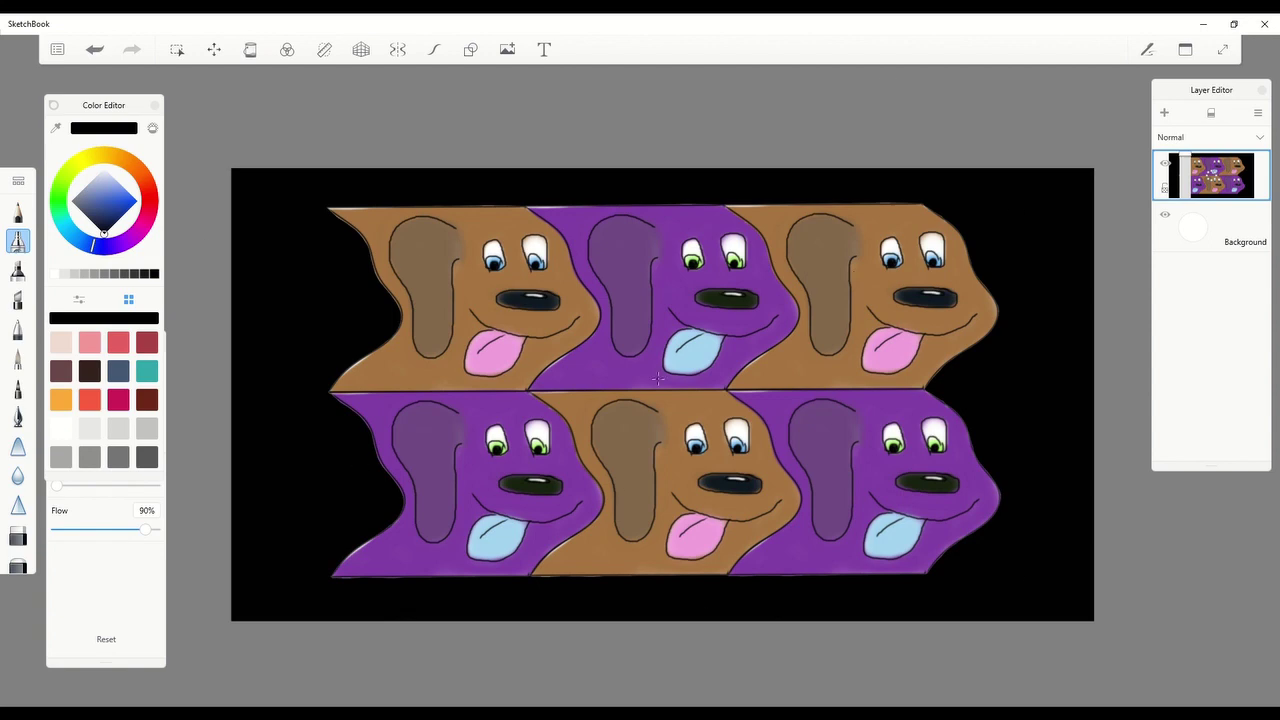
- Export the black-framed six-dog tessellation as an image from the main menu
click(57, 49)
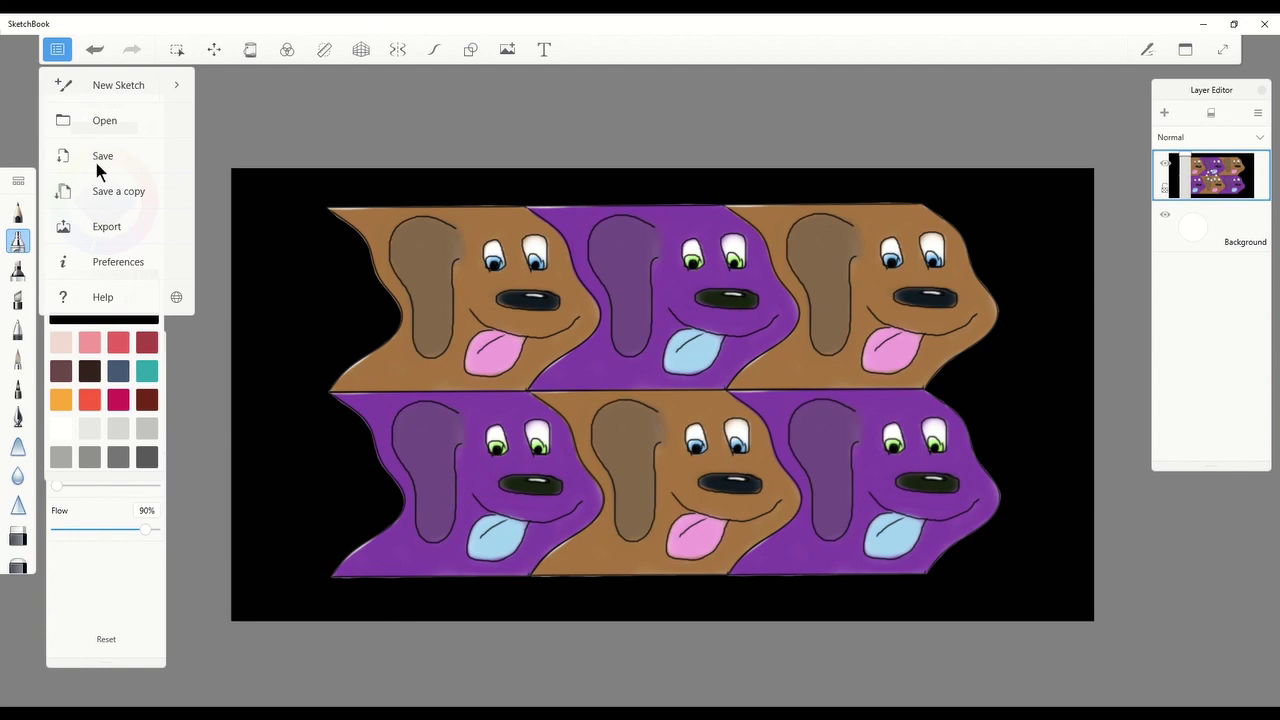
click(130, 227)
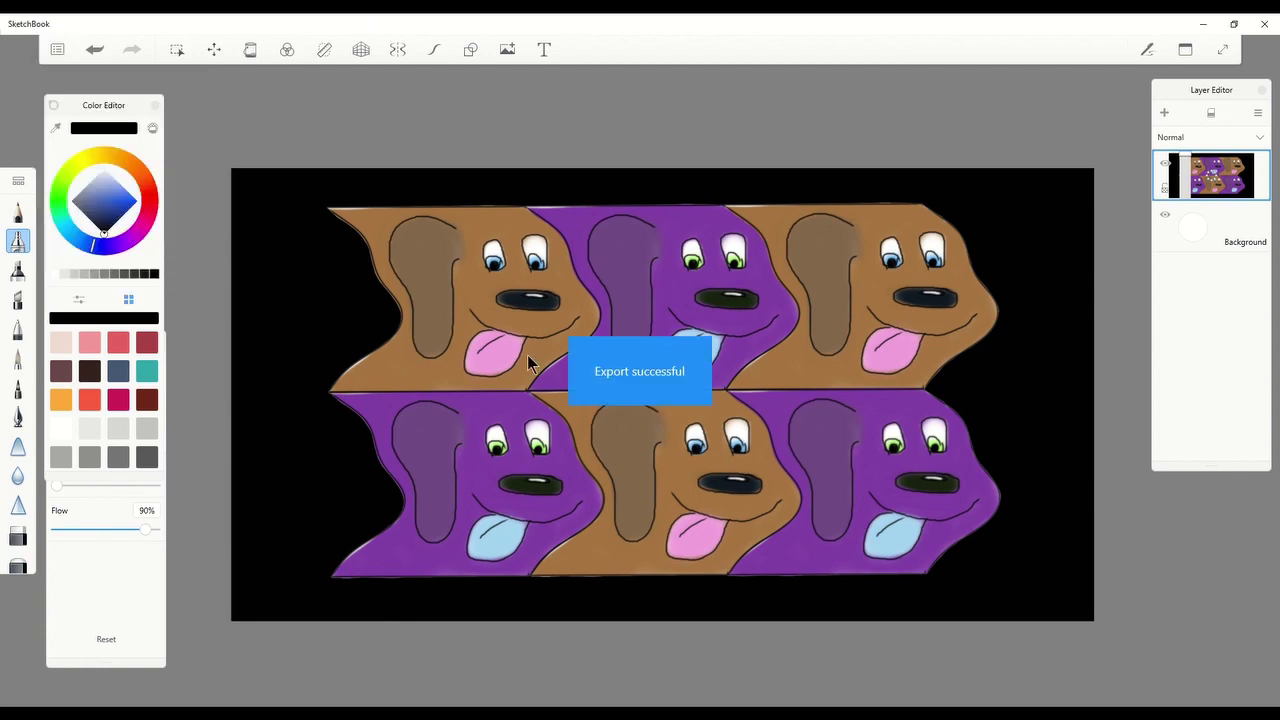